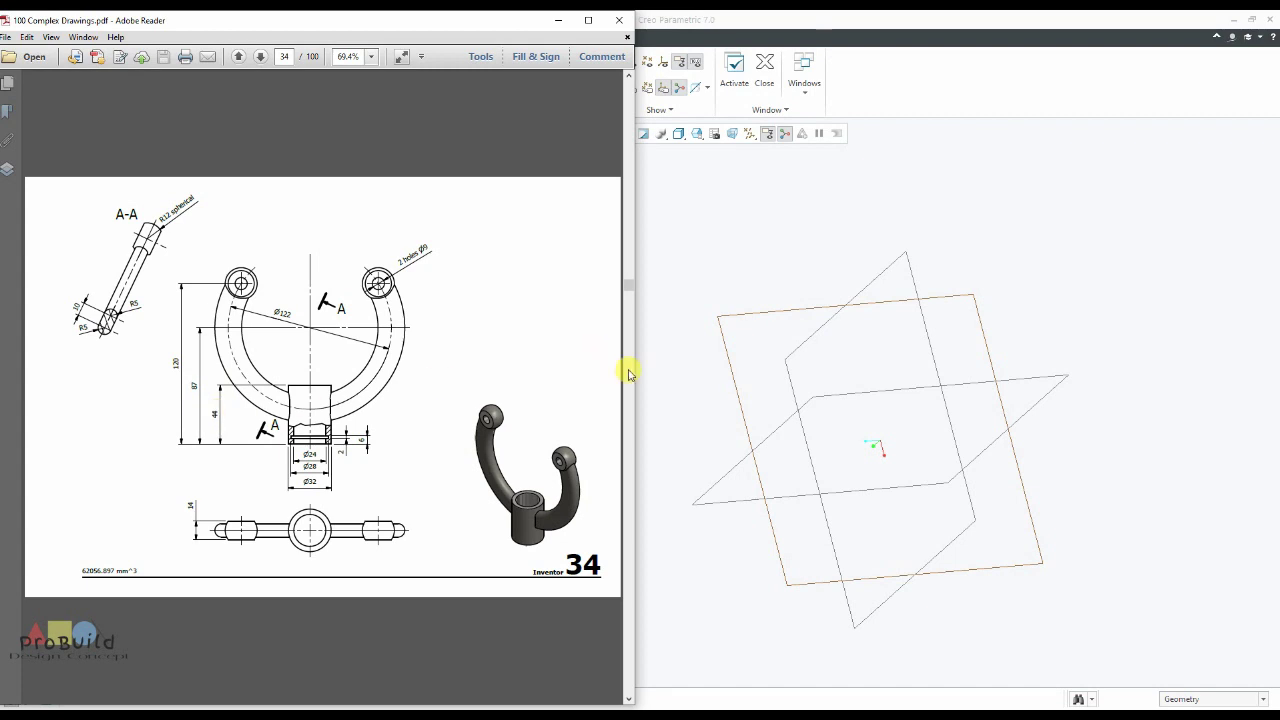
# Switch to Creo Parametric and start an extrusion with its section sketch on the TOP plane.
pyautogui.click(660, 375)
pyautogui.click(66, 38)
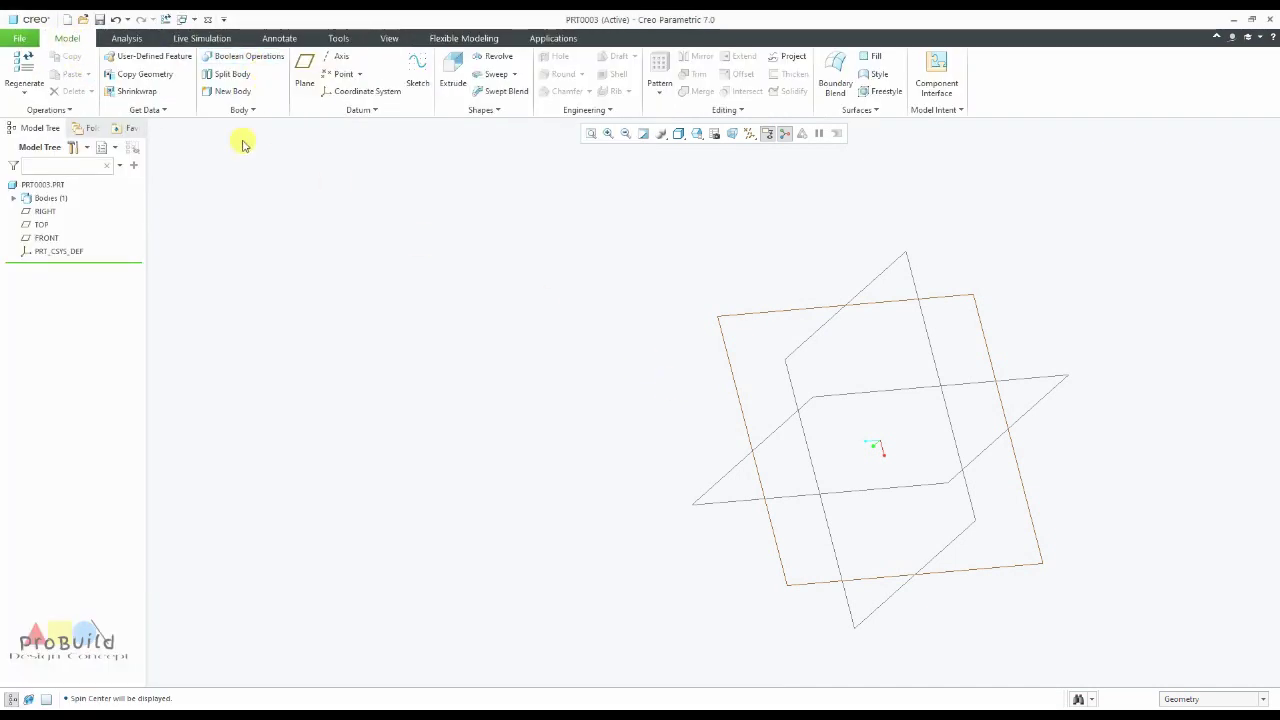
pyautogui.click(453, 68)
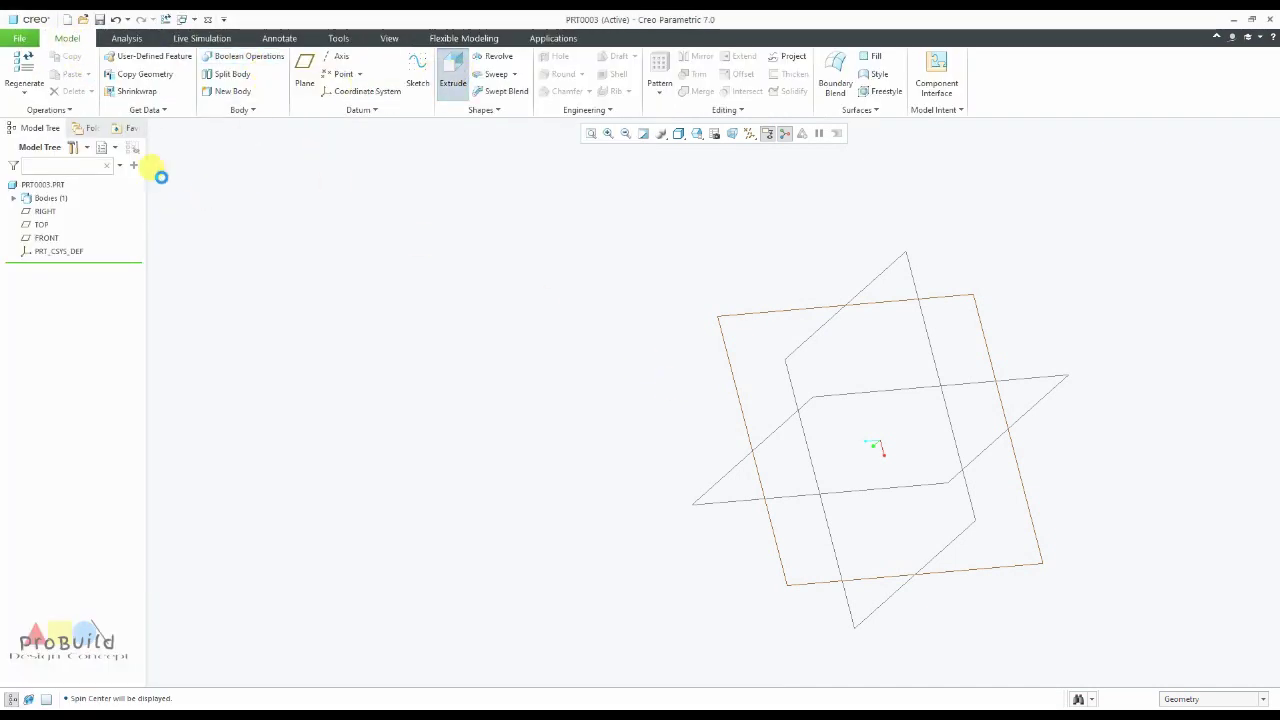
pyautogui.click(45, 225)
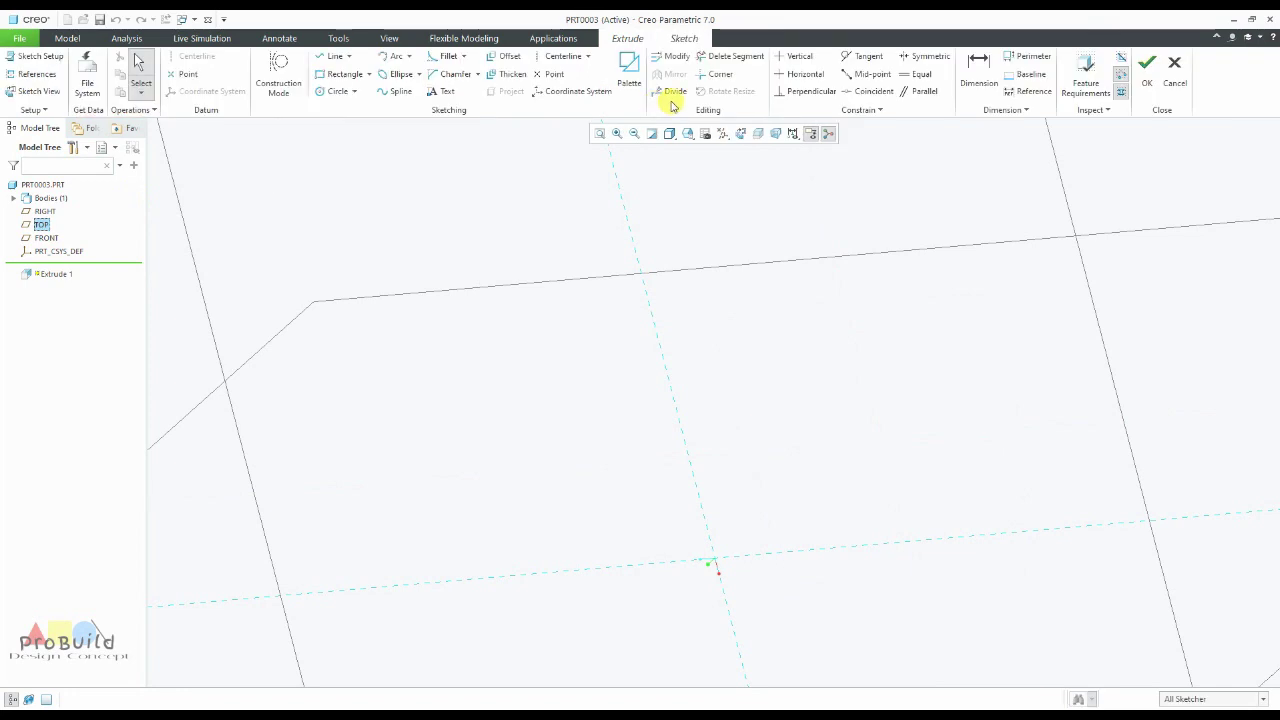
pyautogui.click(741, 134)
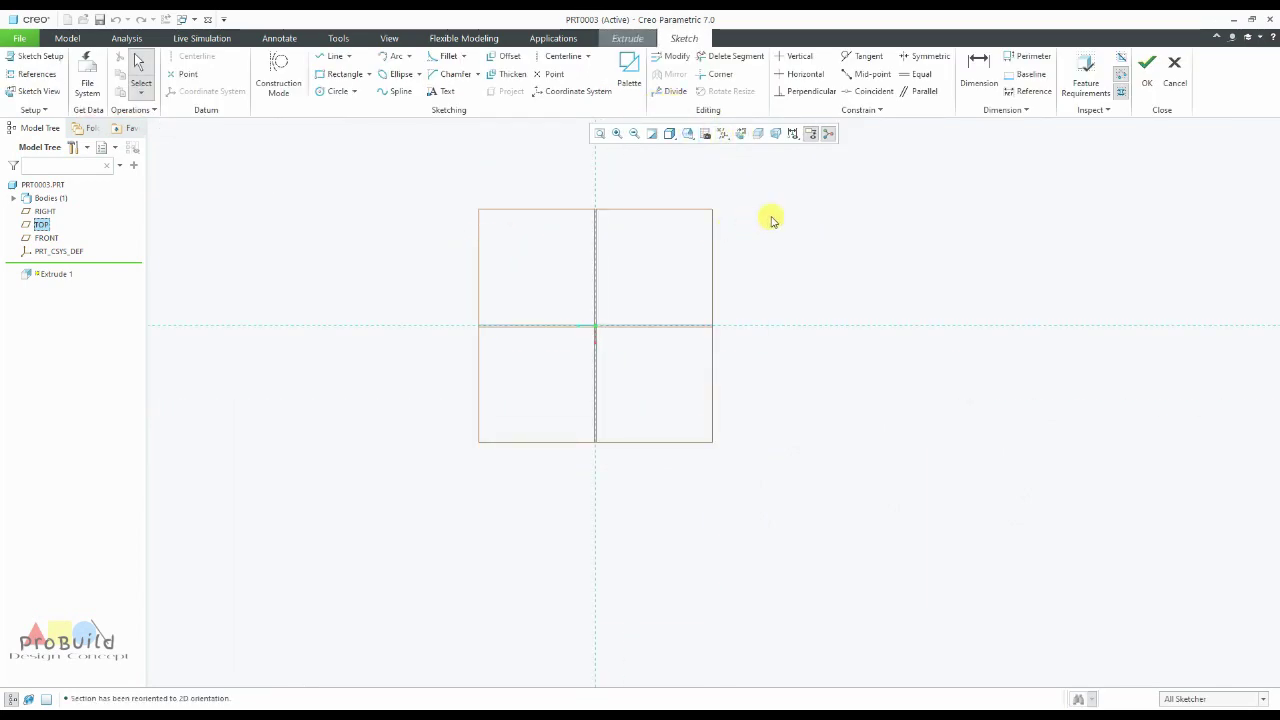
# Sketch a 32 mm diameter circle centred on the origin as the extrusion section and finish the sketch.
pyautogui.click(340, 91)
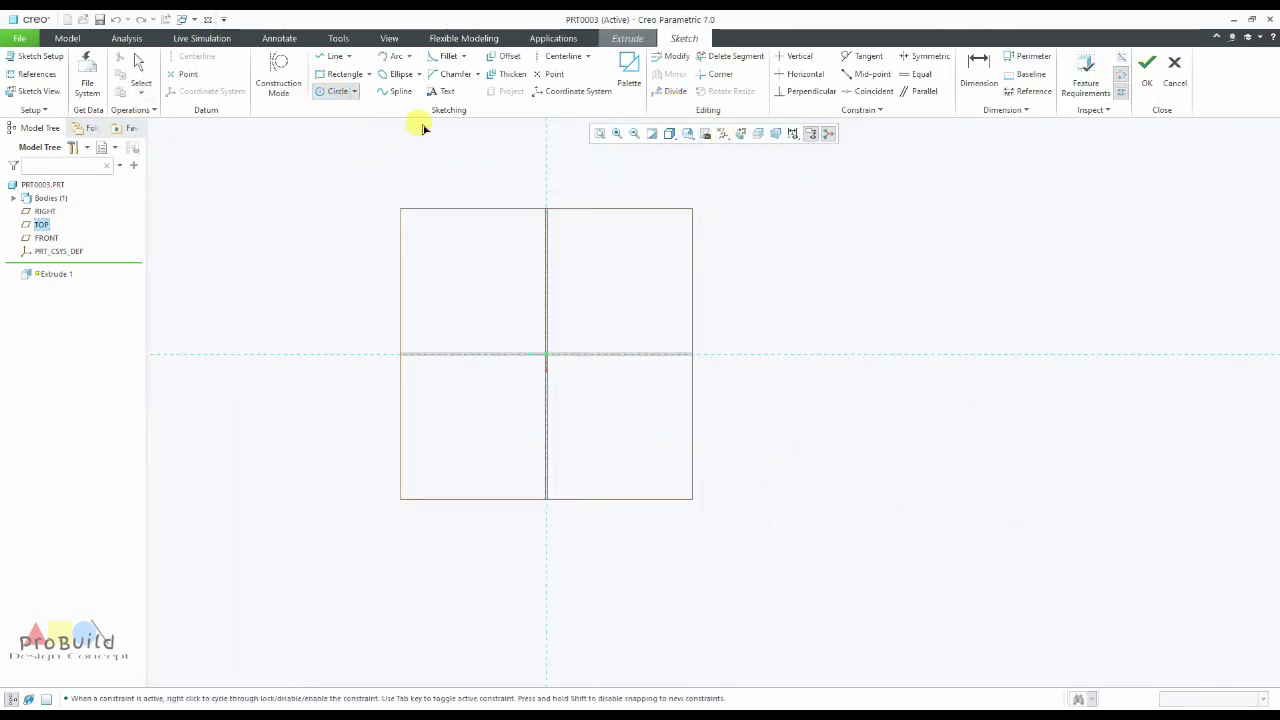
pyautogui.click(546, 354)
pyautogui.click(571, 340)
pyautogui.middleClick(571, 340)
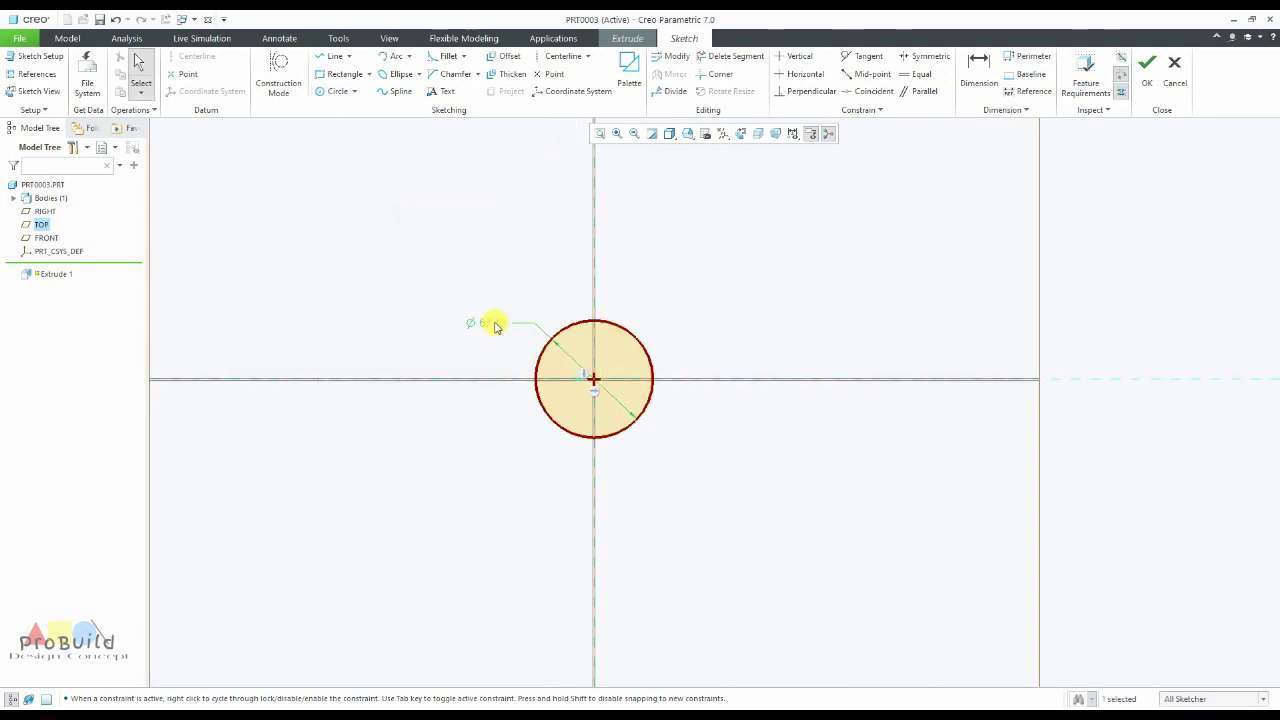
pyautogui.press('Return')
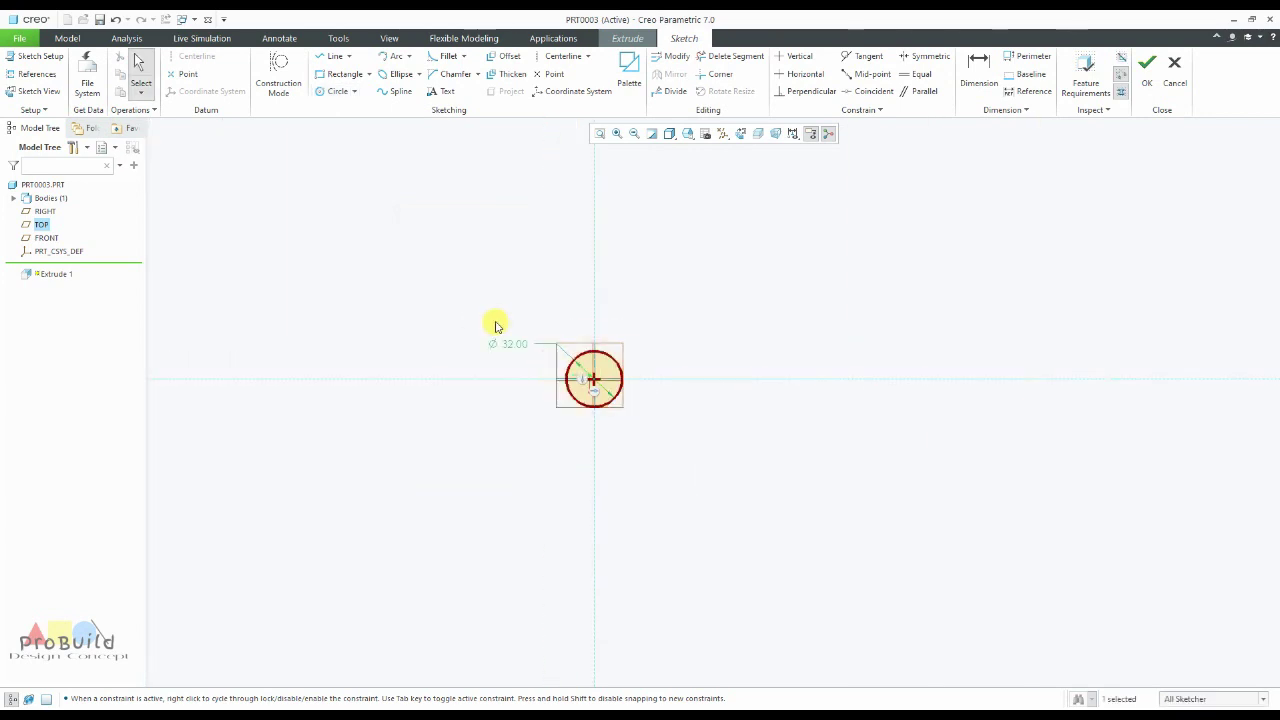
pyautogui.click(1147, 64)
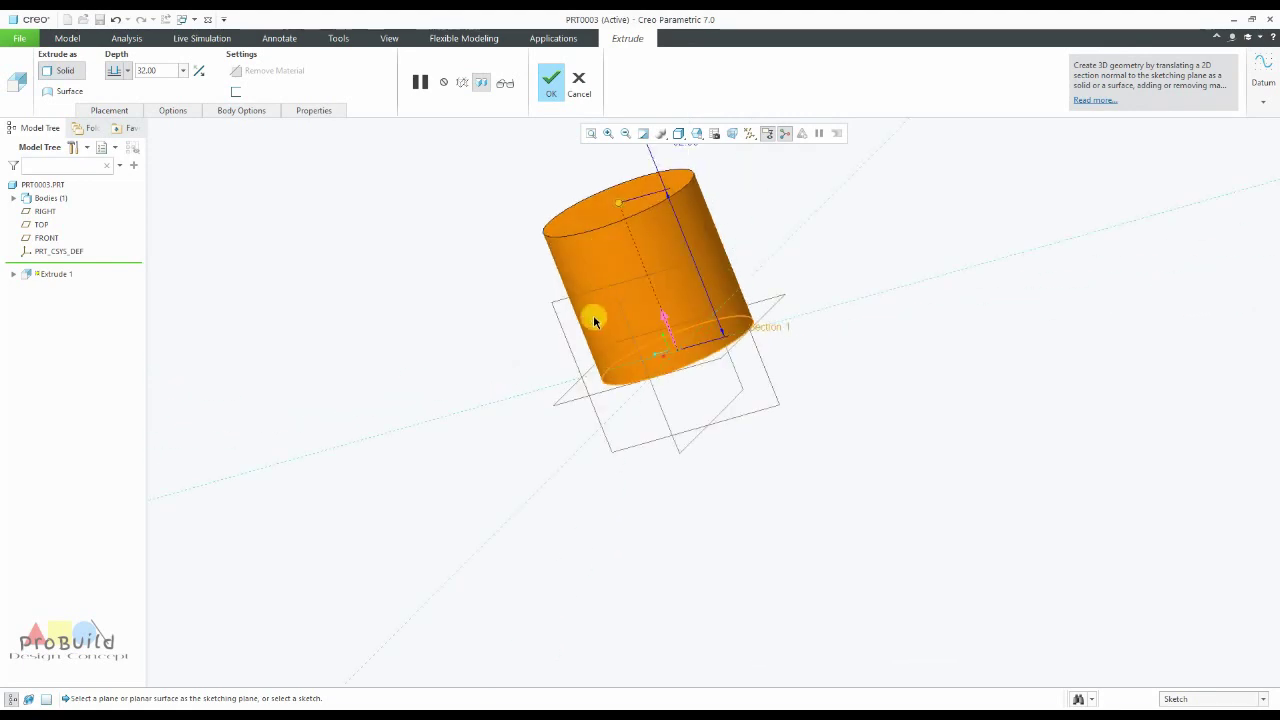
# Extrude the circle as a solid to a depth of 44 mm, as given in the PDF drawing.
pyautogui.doubleClick(168, 70)
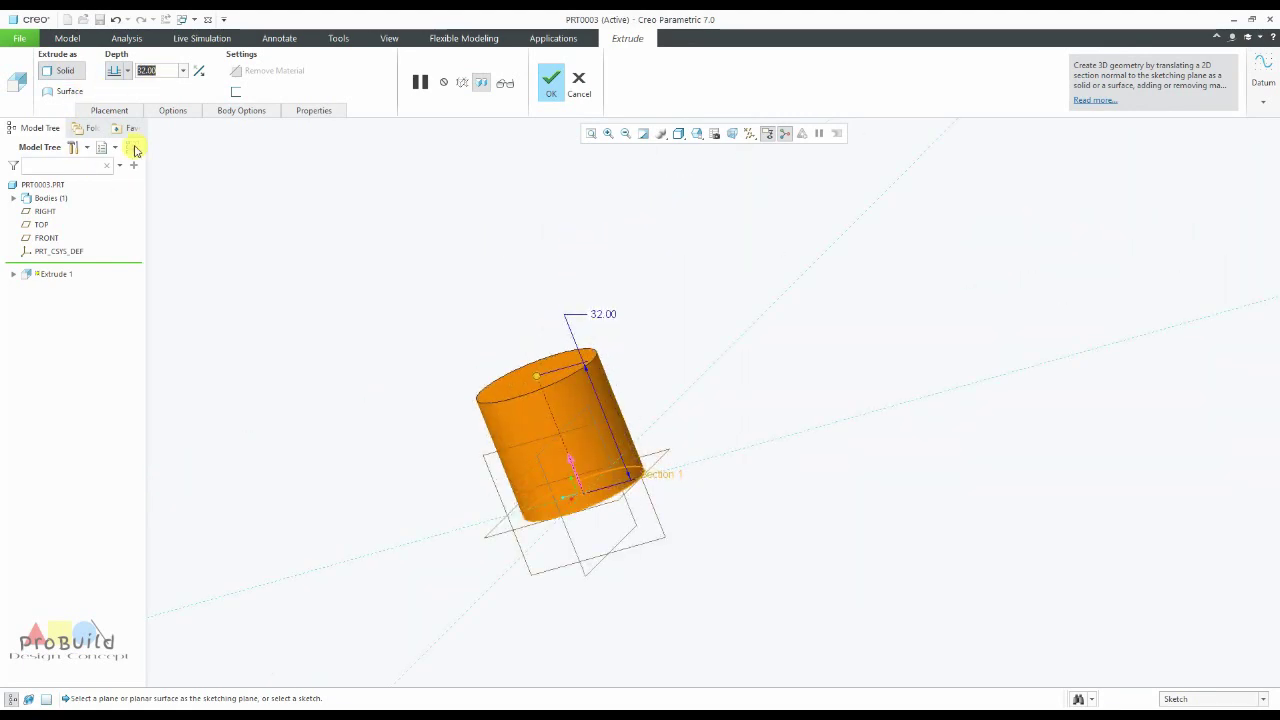
pyautogui.hotkey('alt', 'Tab')
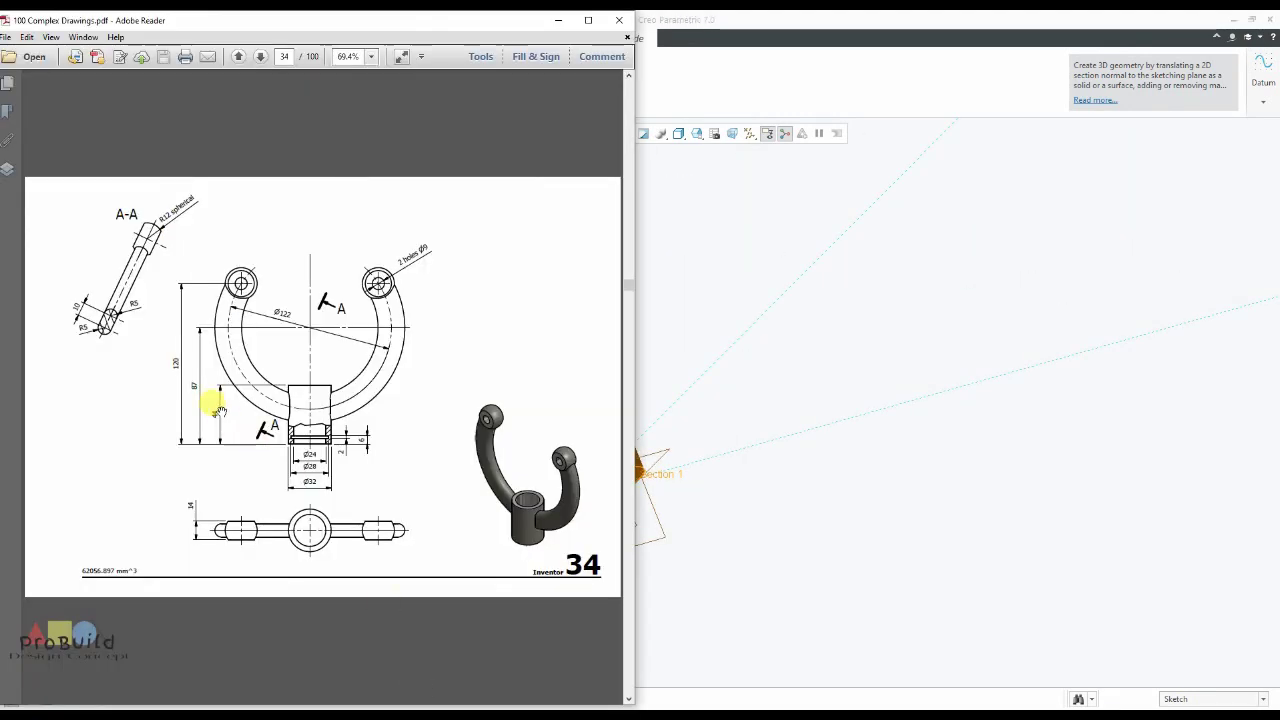
pyautogui.click(646, 326)
pyautogui.click(175, 66)
pyautogui.write('44')
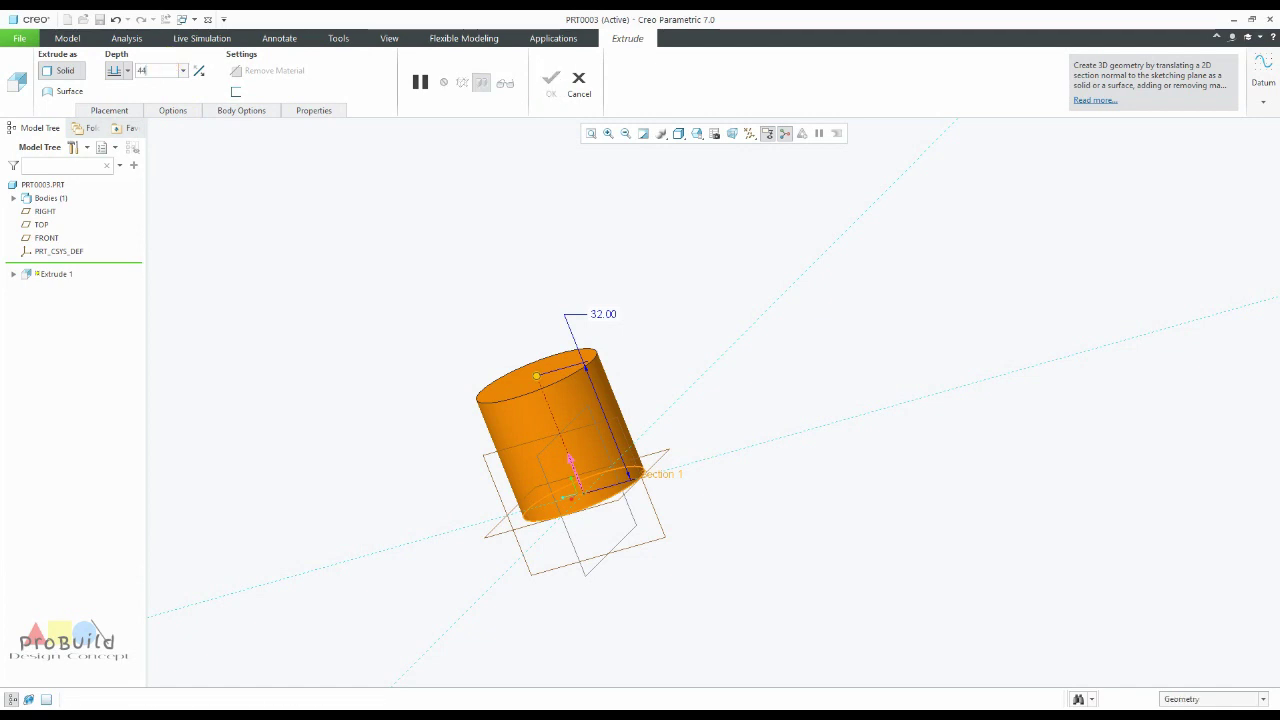
pyautogui.press('Return')
pyautogui.click(548, 82)
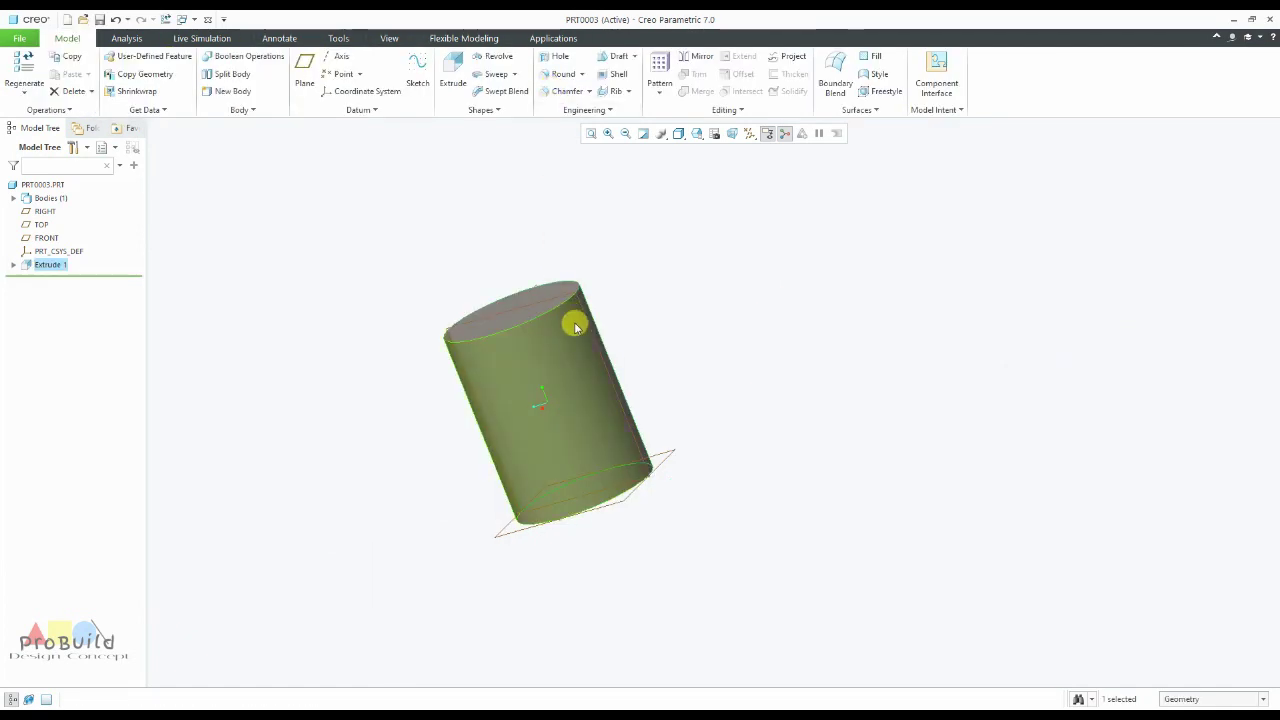
pyautogui.click(674, 447)
pyautogui.scroll(2, 686, 429)
pyautogui.scroll(-2, 674, 354)
pyautogui.click(672, 368)
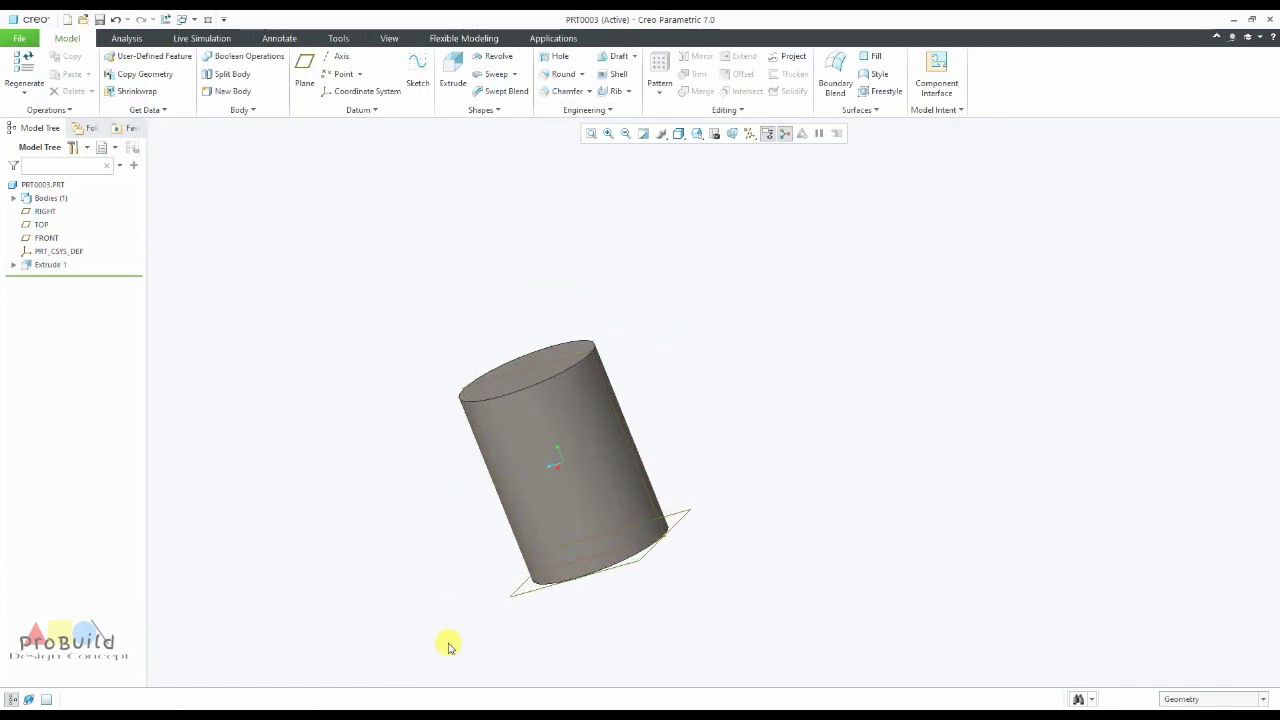
# Start a new sketch on the RIGHT plane for the curved arms, checking the fork's shape in the PDF drawing.
pyautogui.hotkey('alt', 'Tab')
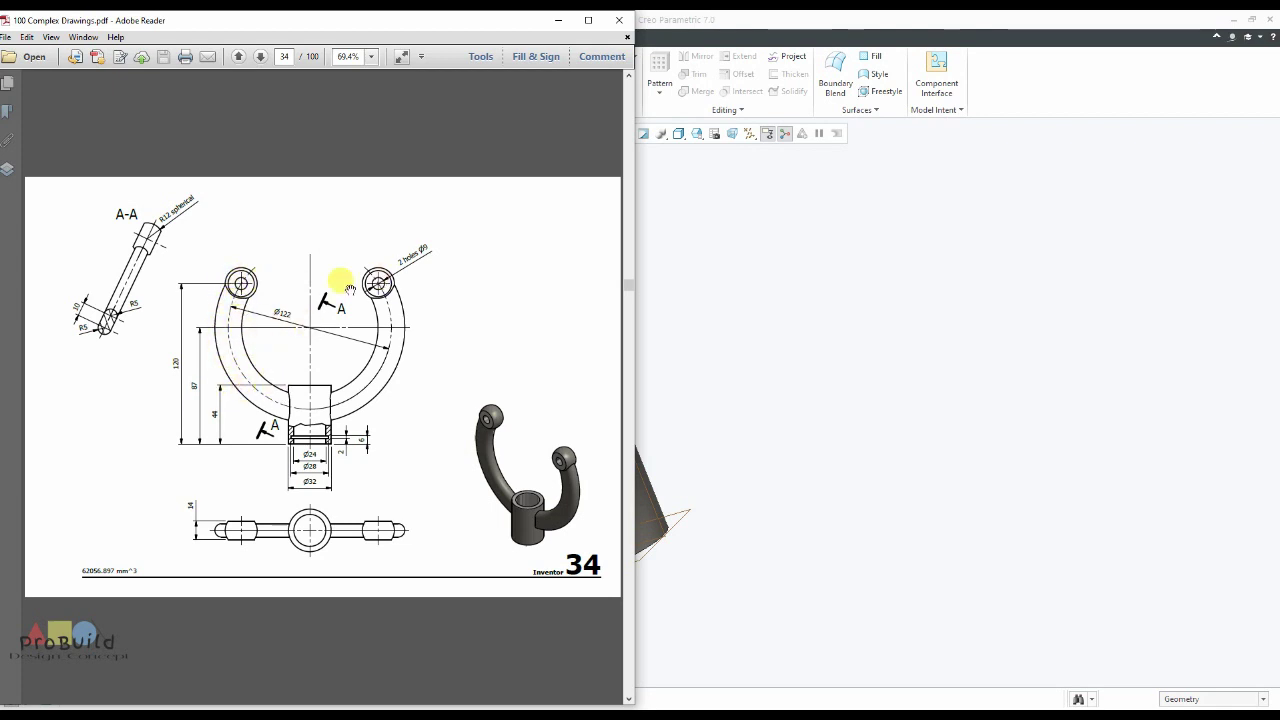
pyautogui.click(855, 332)
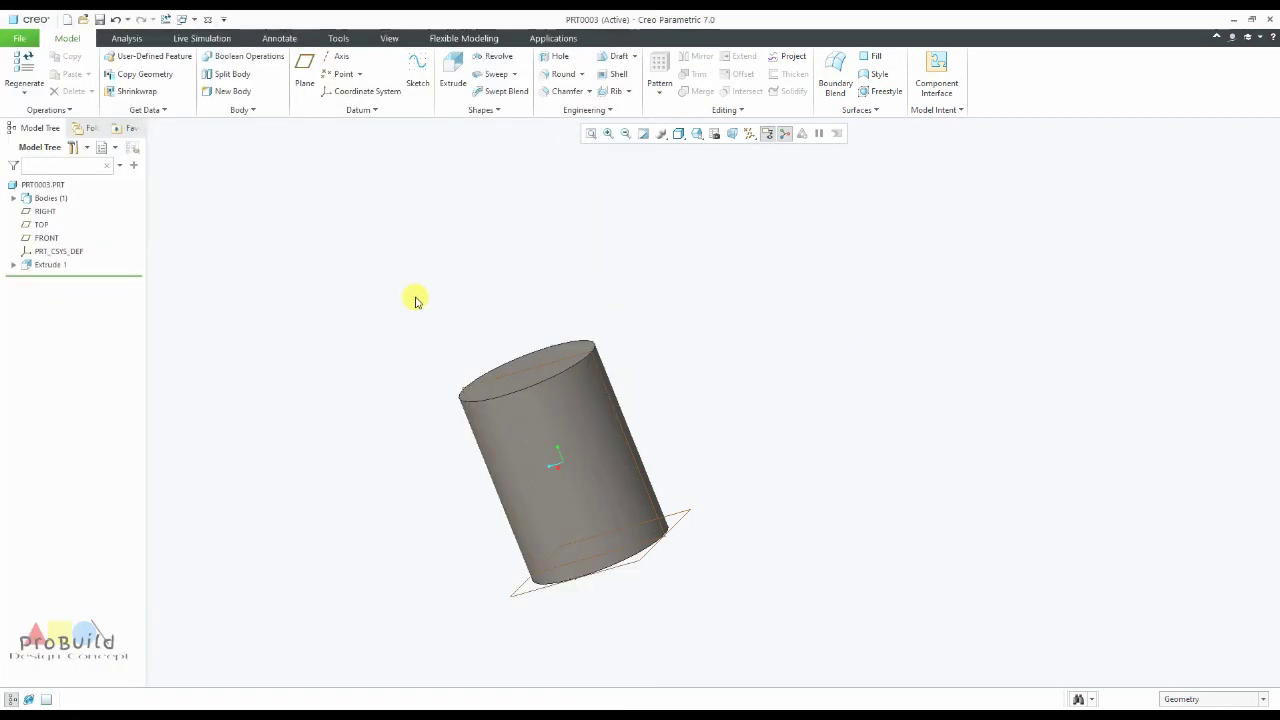
pyautogui.click(475, 388)
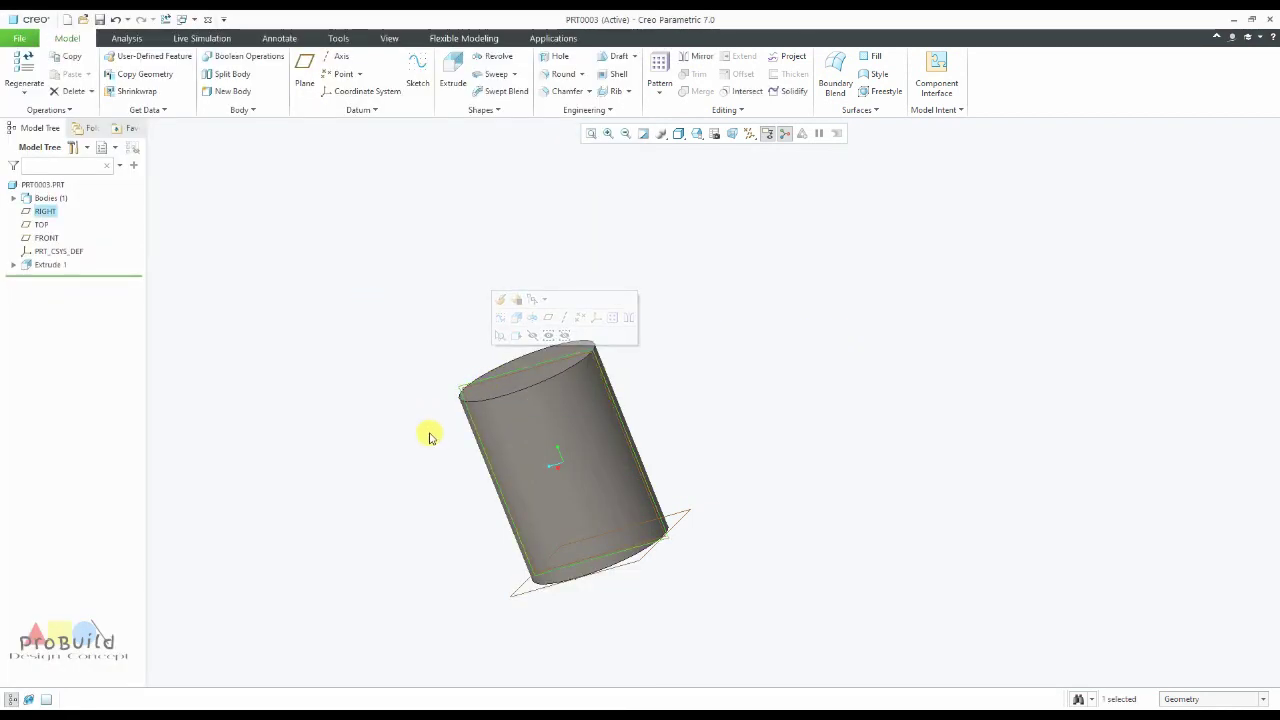
pyautogui.click(420, 70)
pyautogui.click(749, 134)
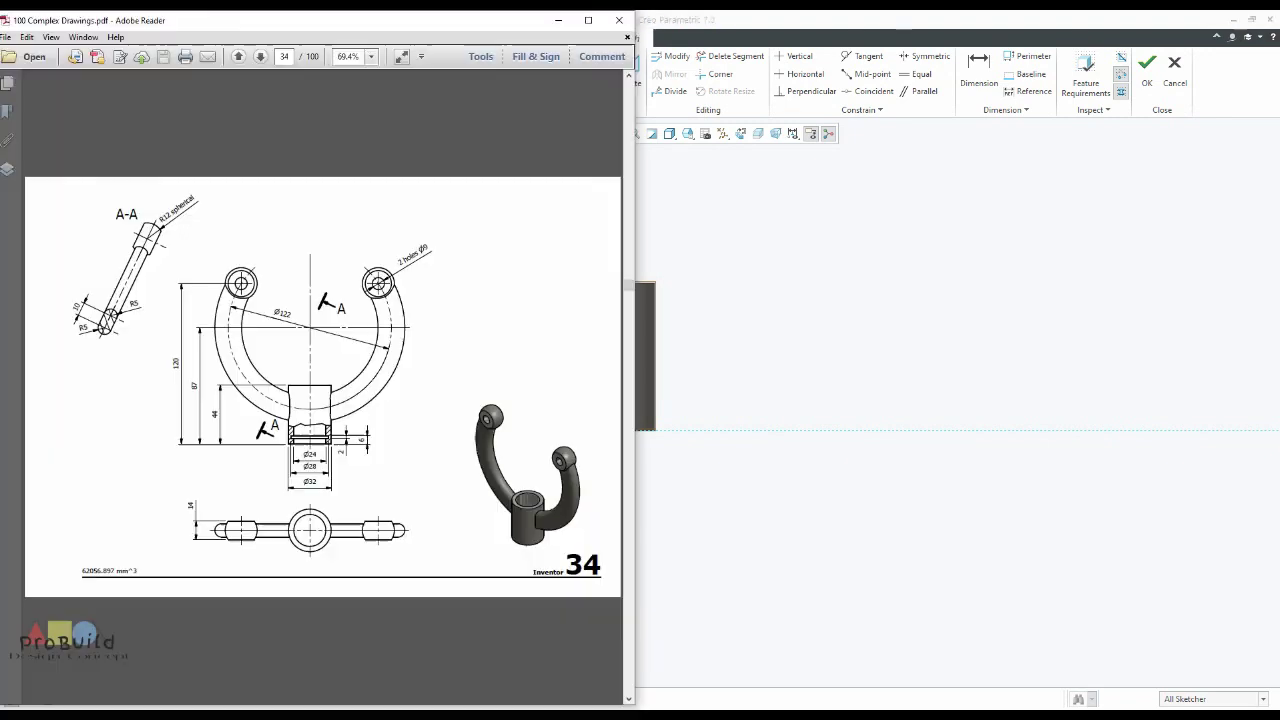
pyautogui.hotkey('alt', 'Tab')
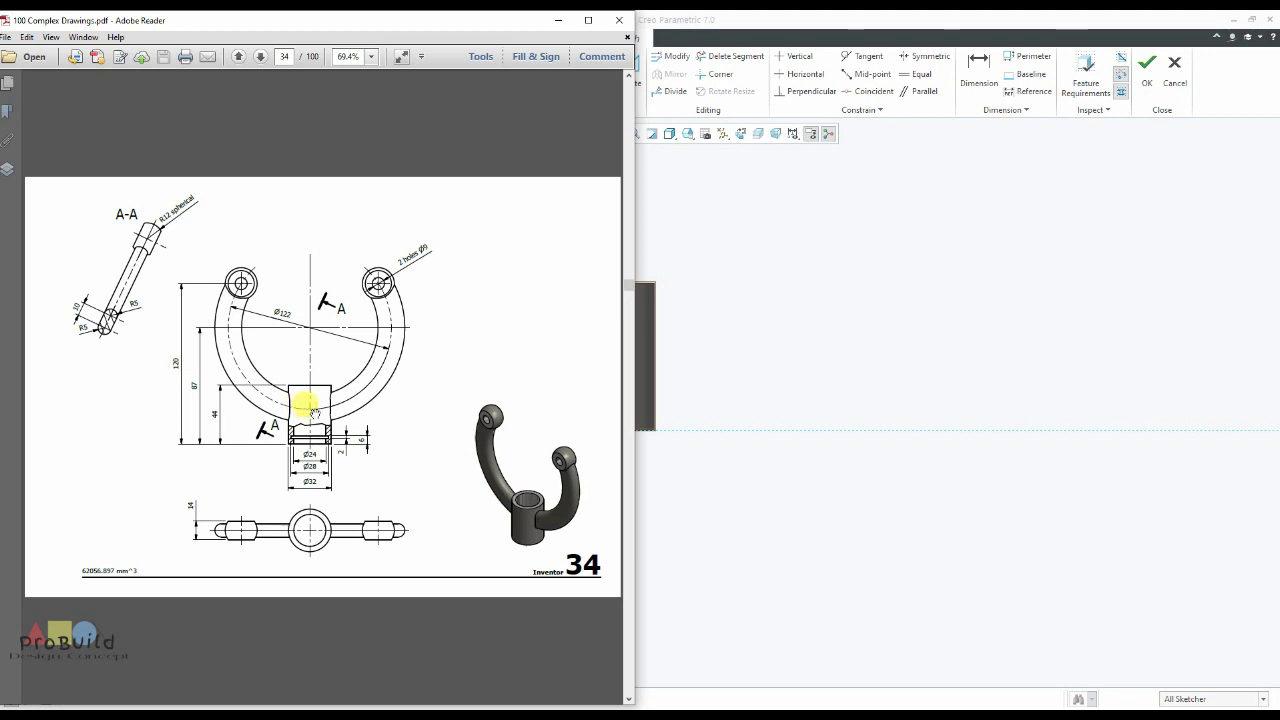
pyautogui.click(840, 328)
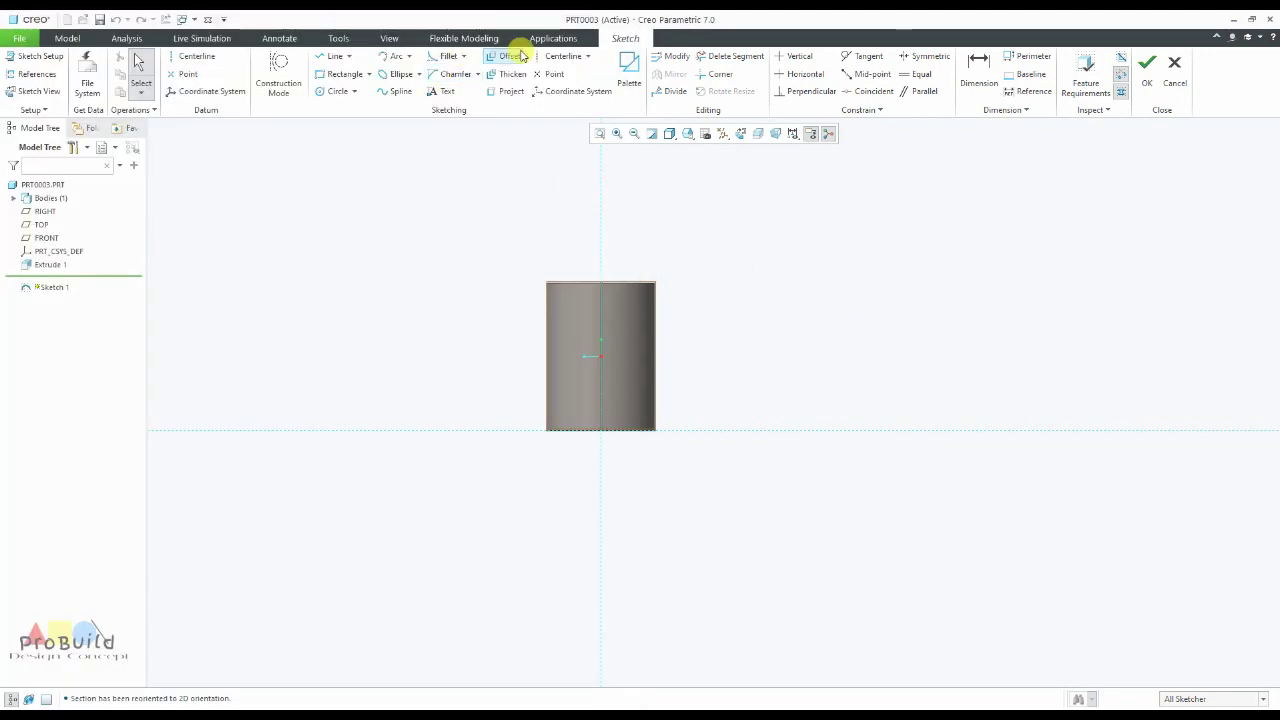
# Add a horizontal centerline through the midpoint of the cylinder's height.
pyautogui.click(563, 56)
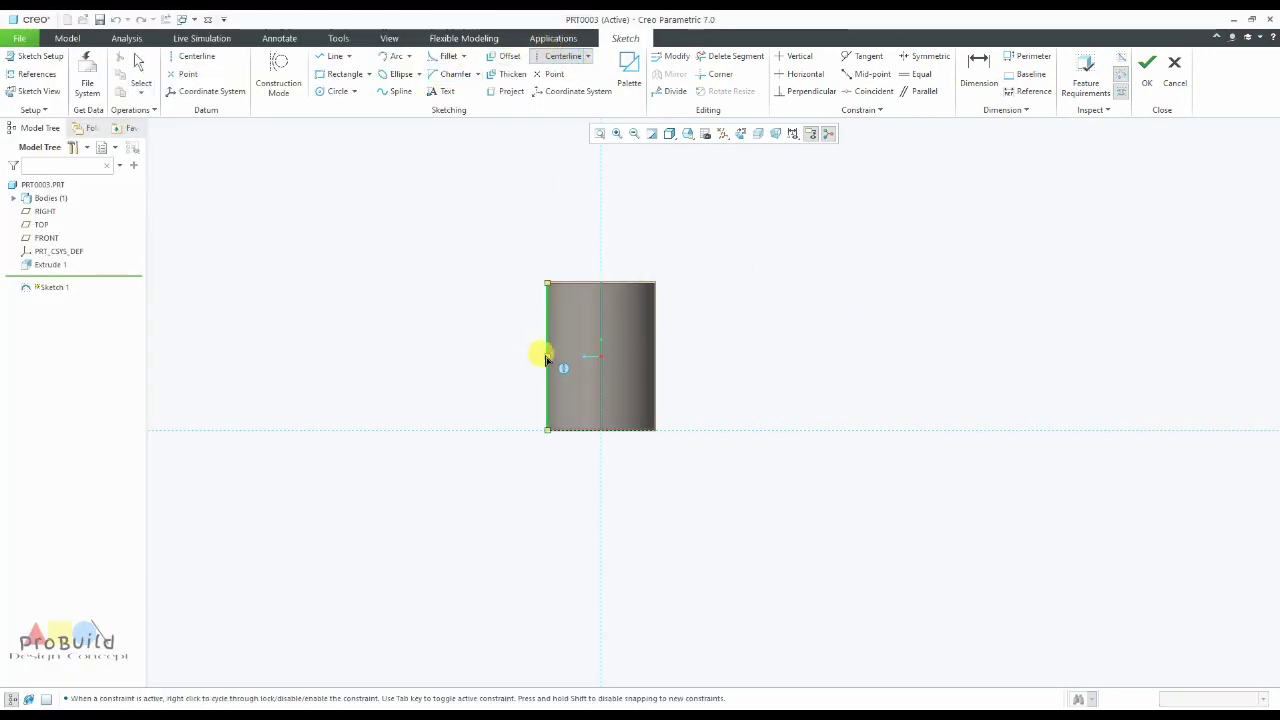
pyautogui.click(548, 357)
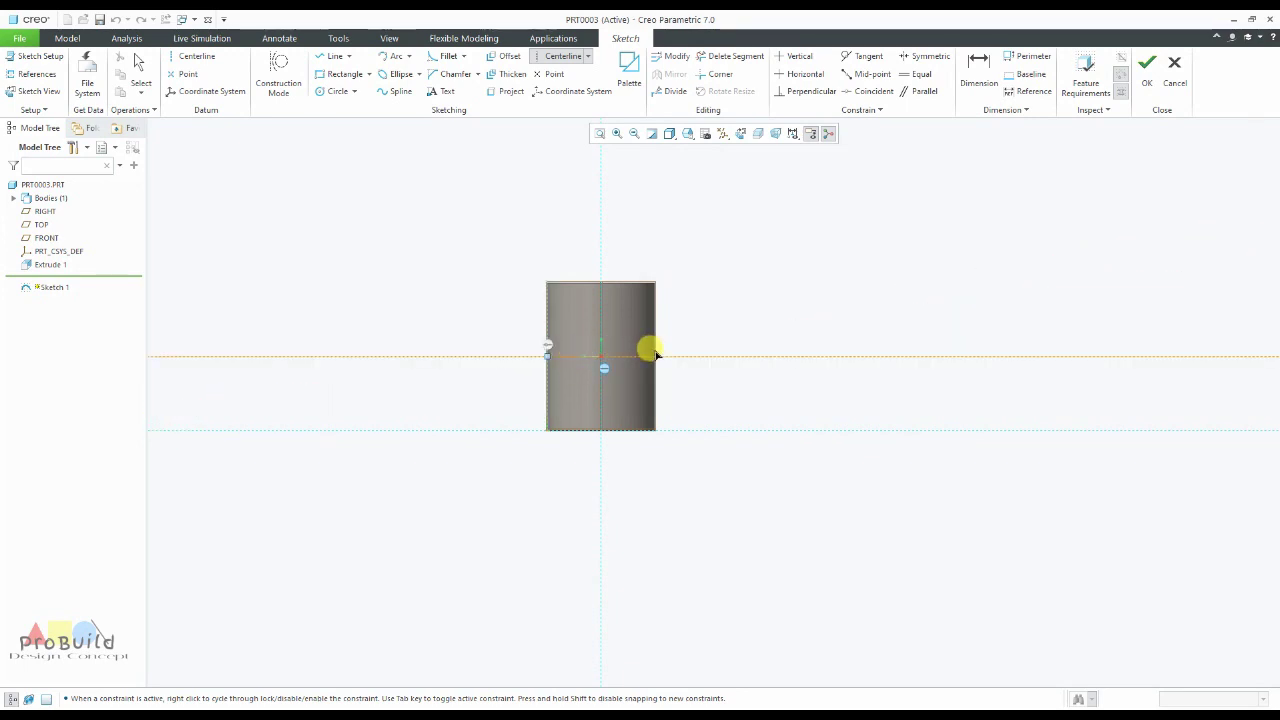
pyautogui.click(651, 356)
pyautogui.middleClick(671, 371)
pyautogui.scroll(3, 575, 447)
pyautogui.scroll(-2, 680, 346)
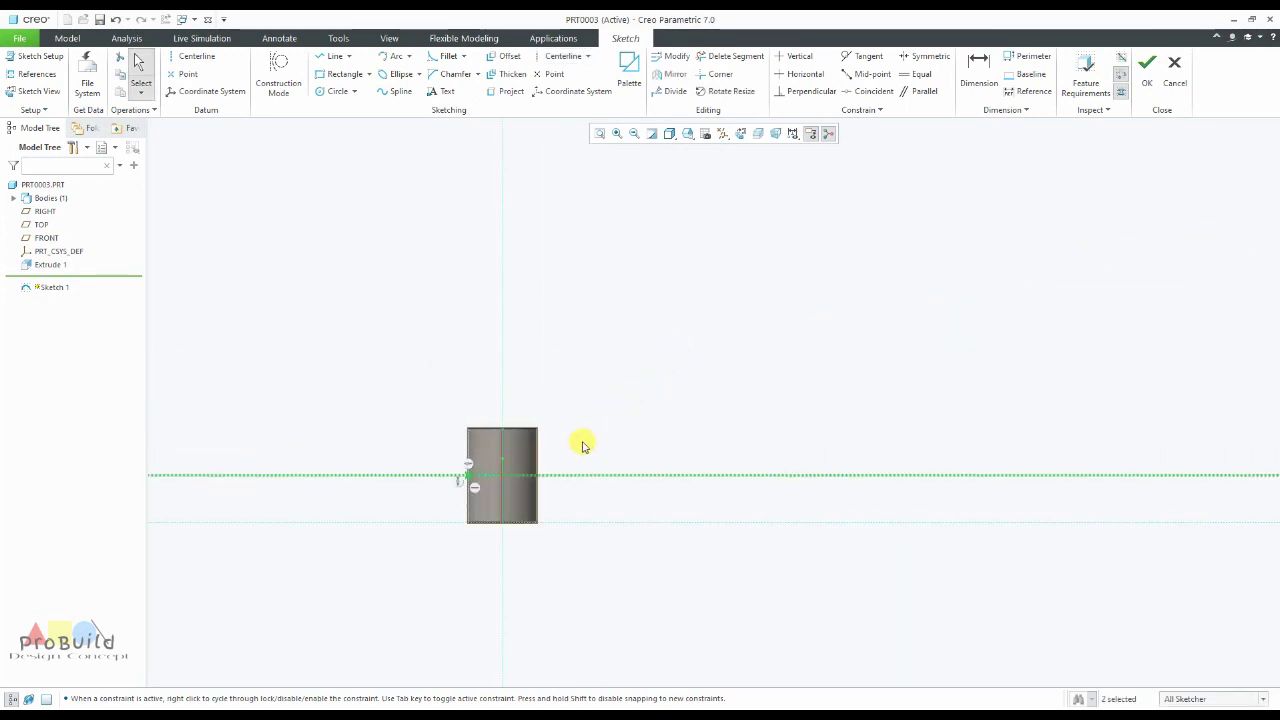
# Draw a construction circle of about 55 mm radius, centred on the vertical axis above the cylinder and touching the horizontal centerline.
pyautogui.click(336, 91)
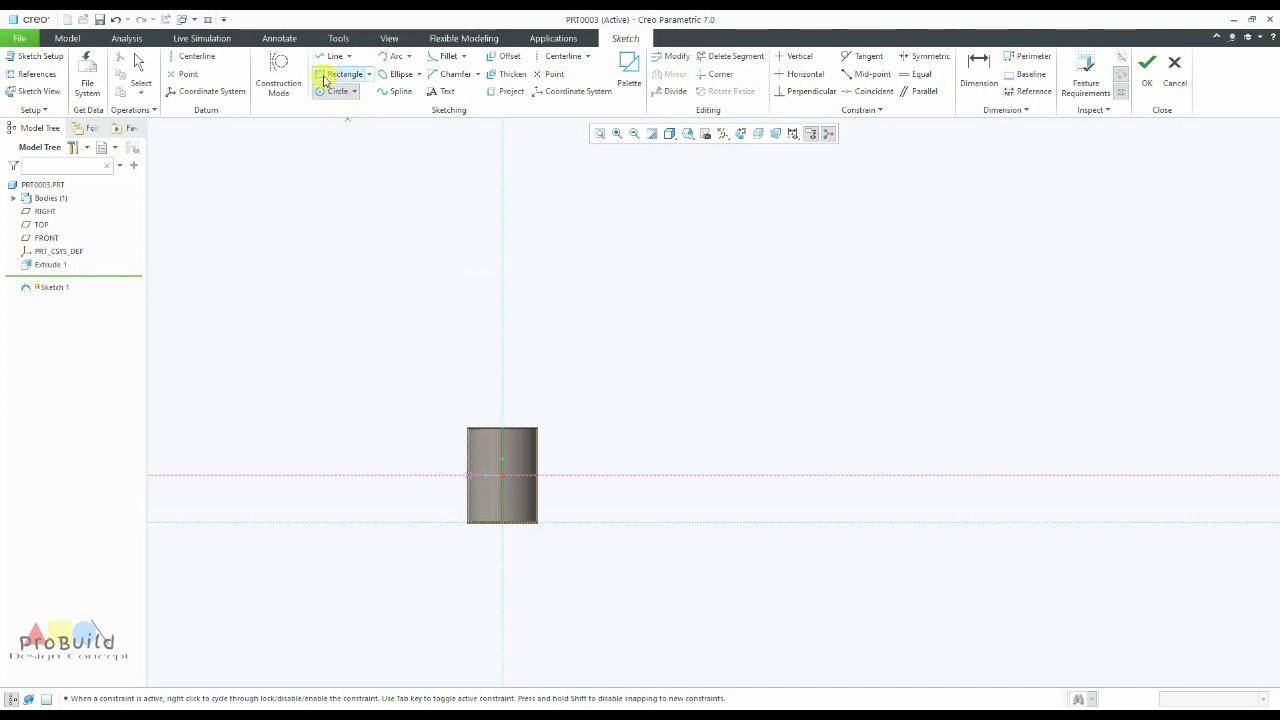
pyautogui.click(288, 82)
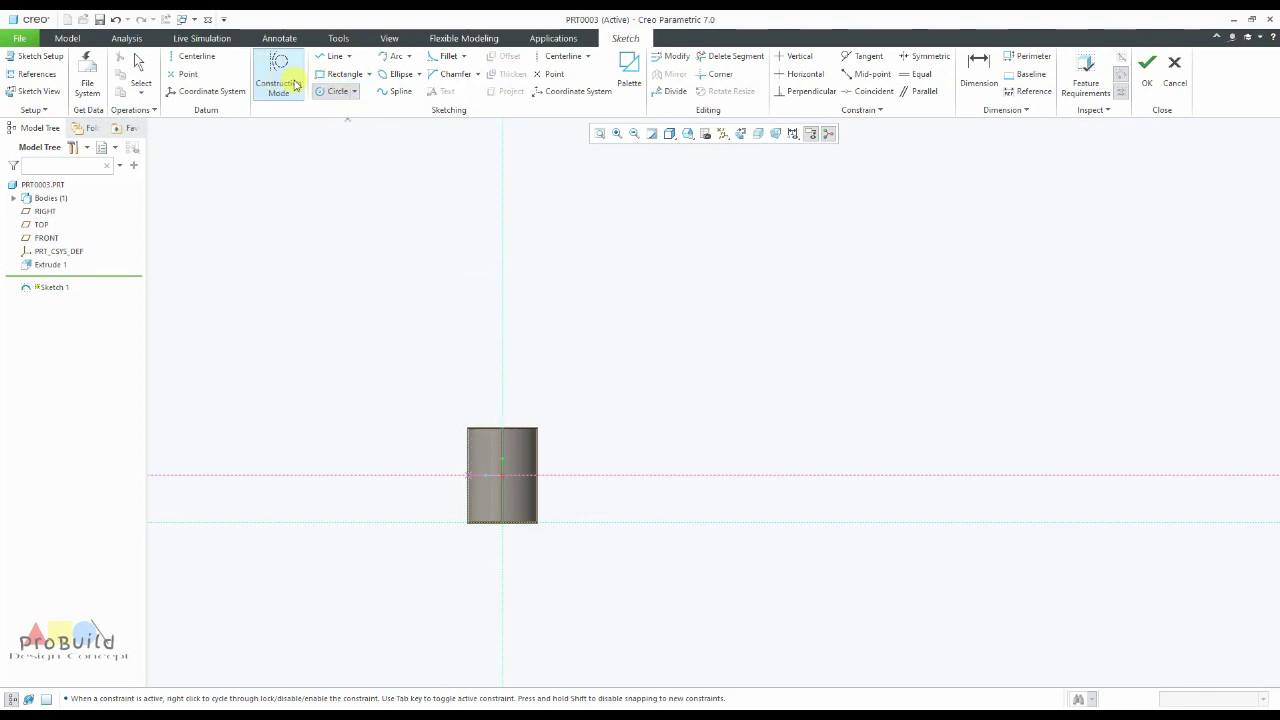
pyautogui.click(502, 357)
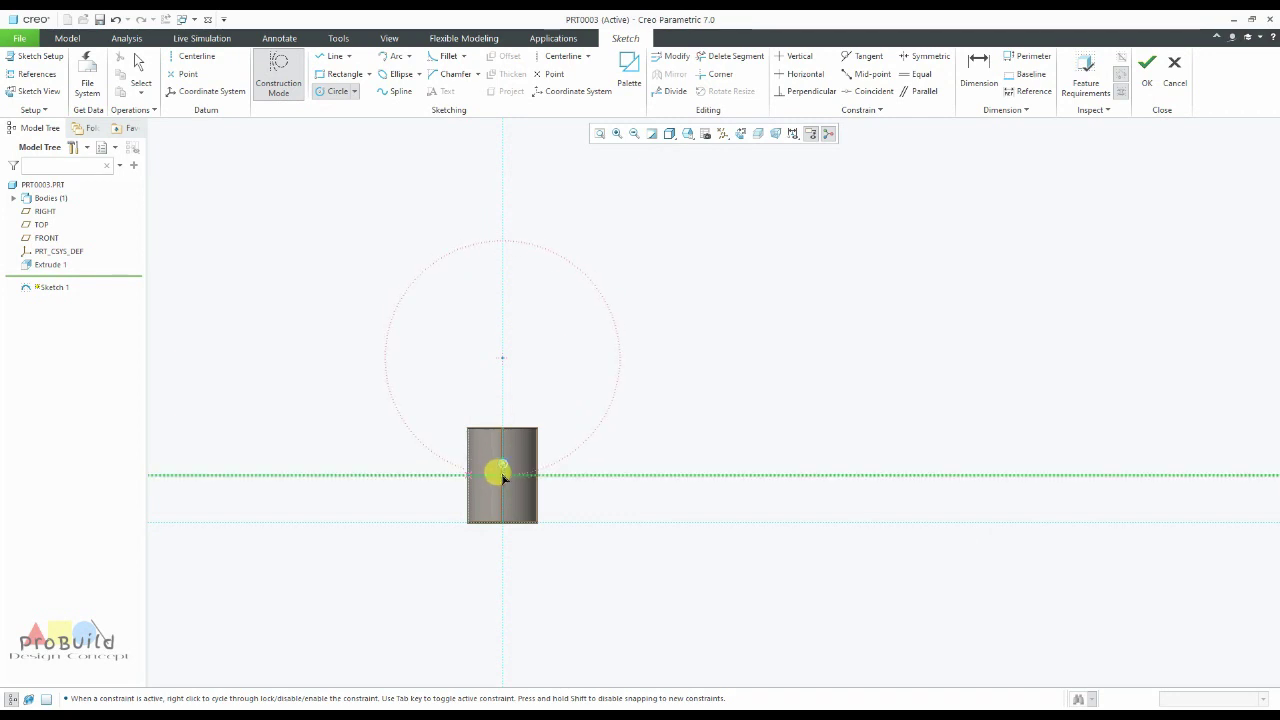
pyautogui.click(502, 476)
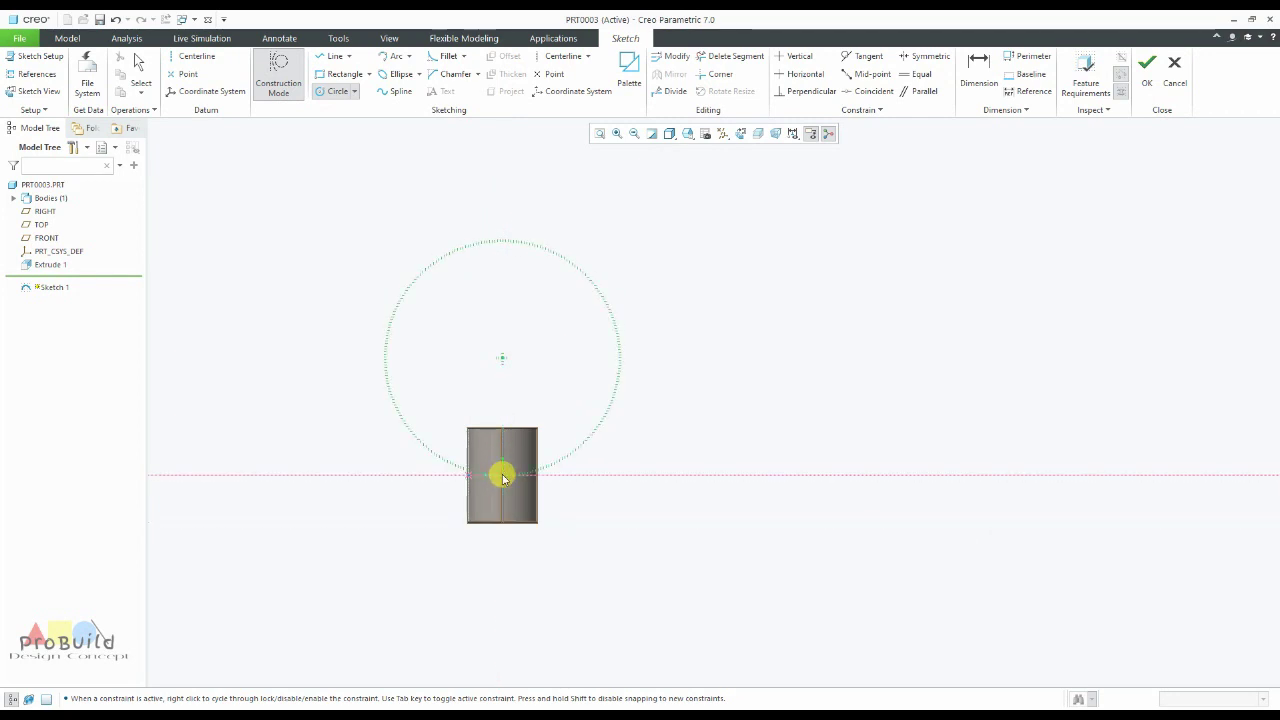
pyautogui.middleClick(605, 447)
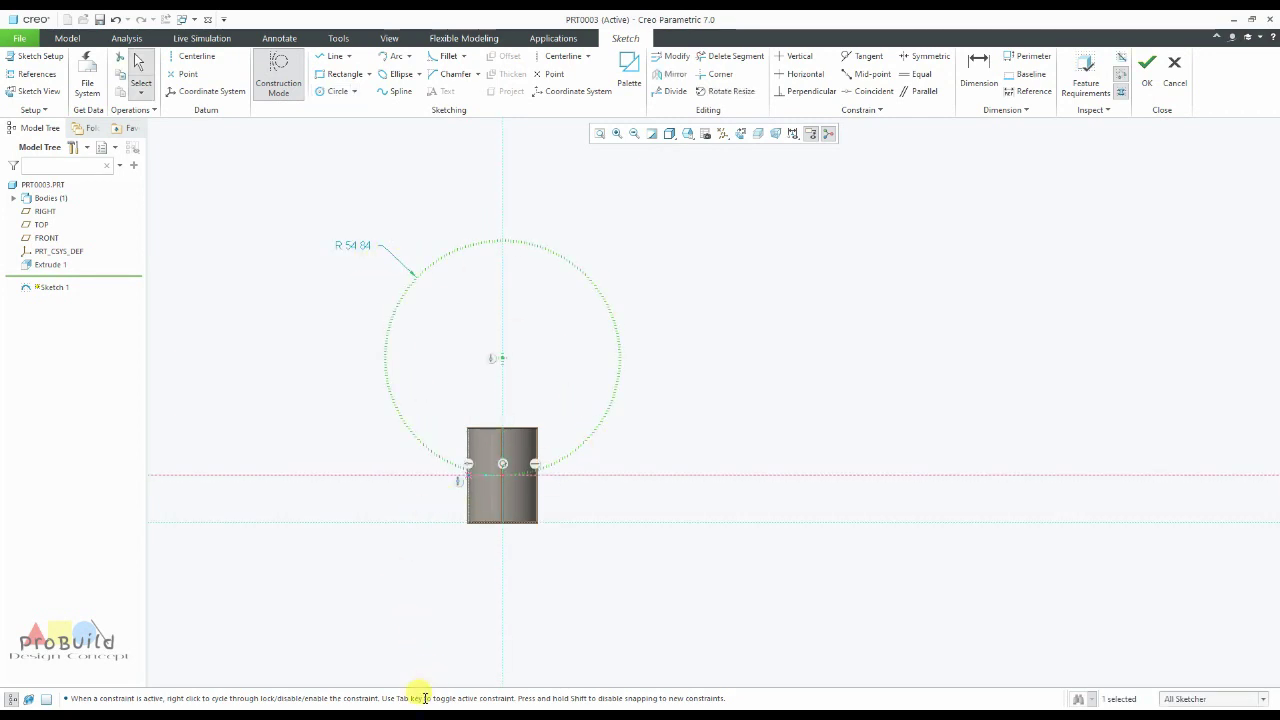
# Set the construction circle's radius to 122/2, using the diameter from the PDF drawing.
pyautogui.hotkey('alt', 'Tab')
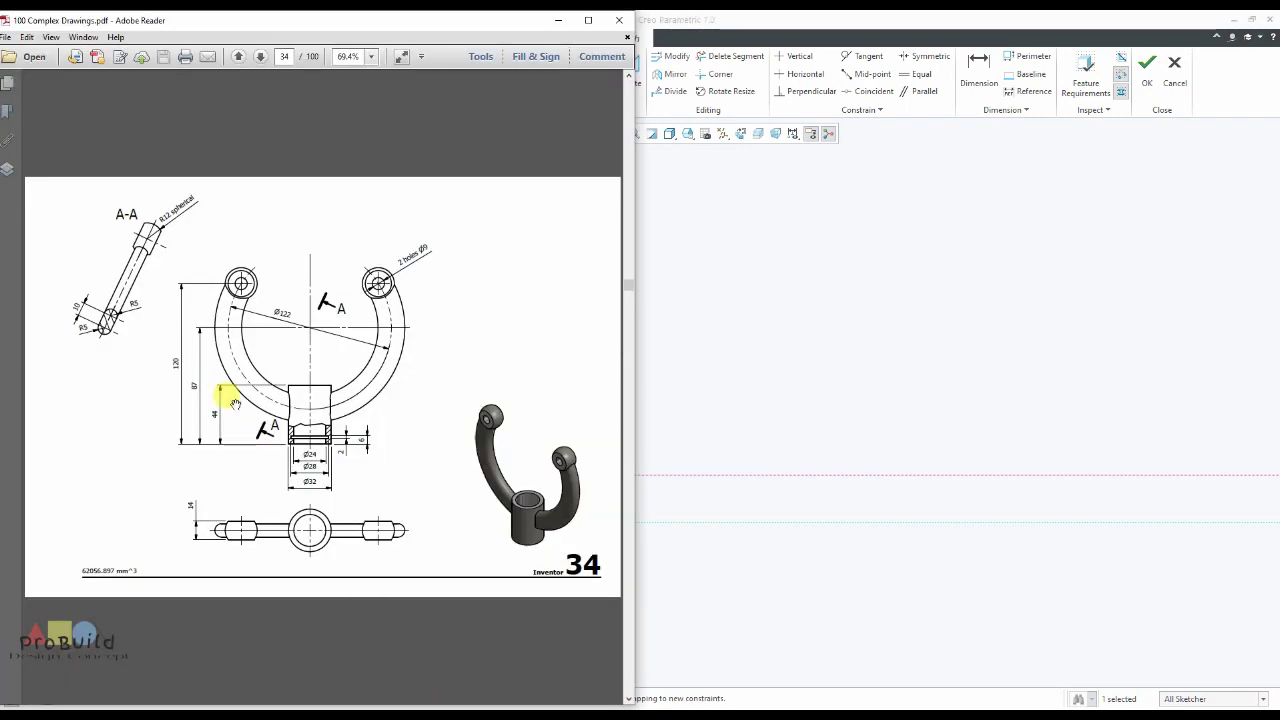
pyautogui.click(729, 371)
pyautogui.doubleClick(357, 245)
pyautogui.write('1')
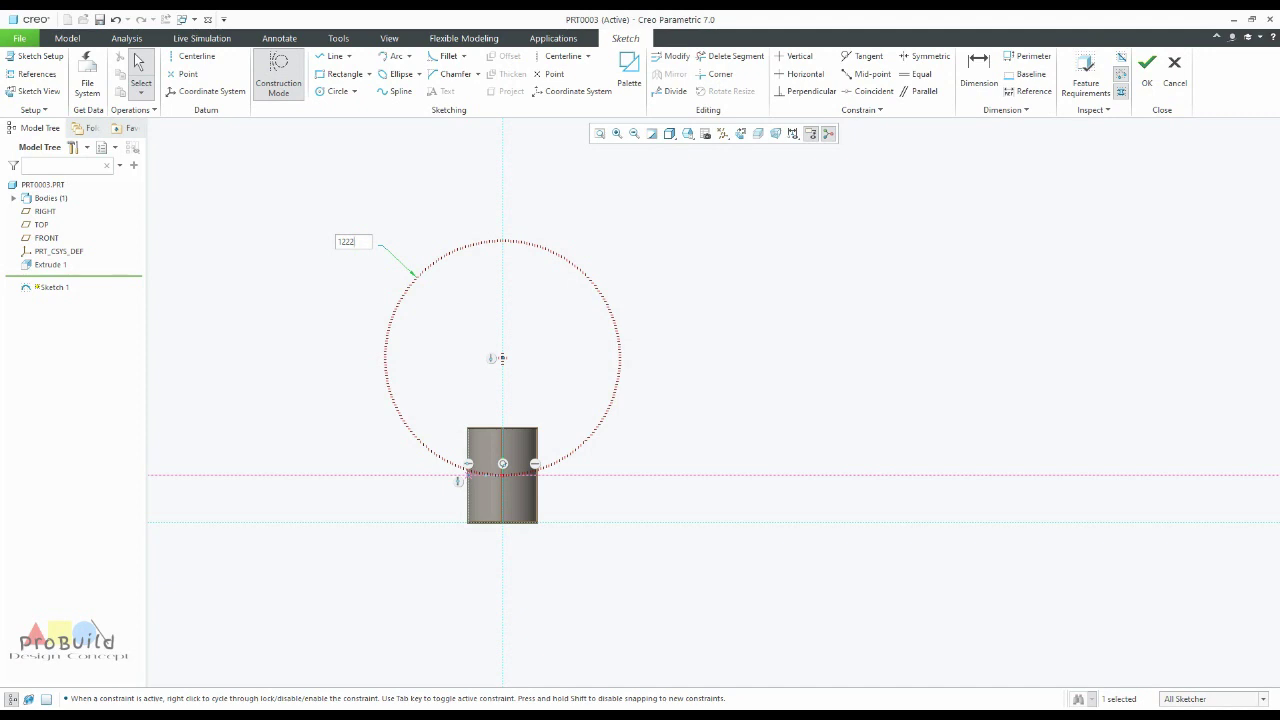
pyautogui.write('22/2')
pyautogui.press('Return')
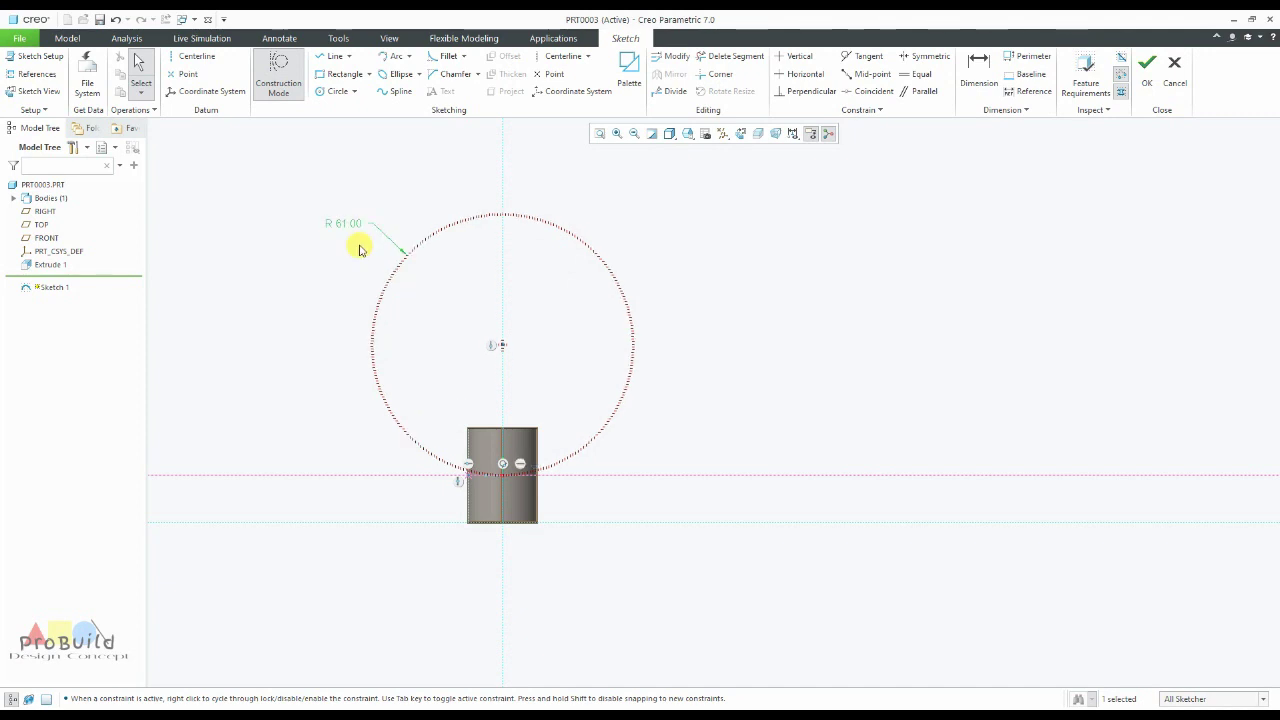
# Draw a solid circle over the construction circle, sharing its centre and touching the horizontal centerline.
pyautogui.scroll(-2, 420, 400)
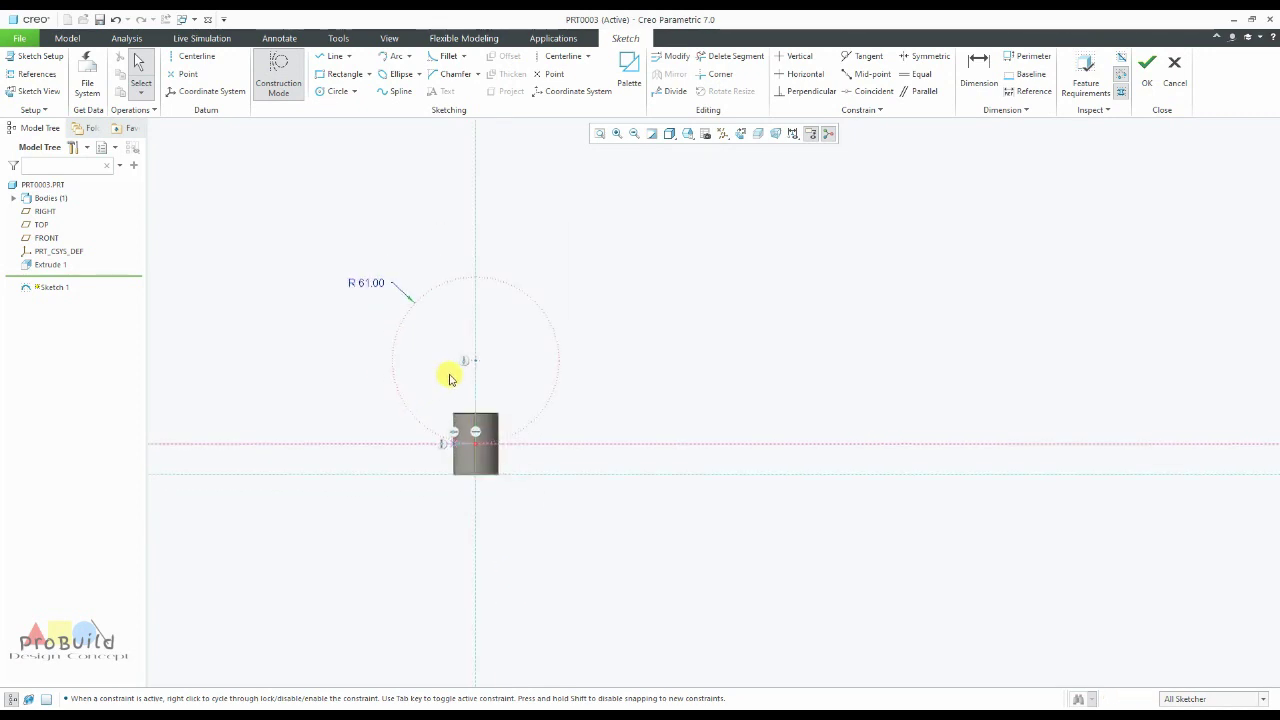
pyautogui.scroll(2, 448, 390)
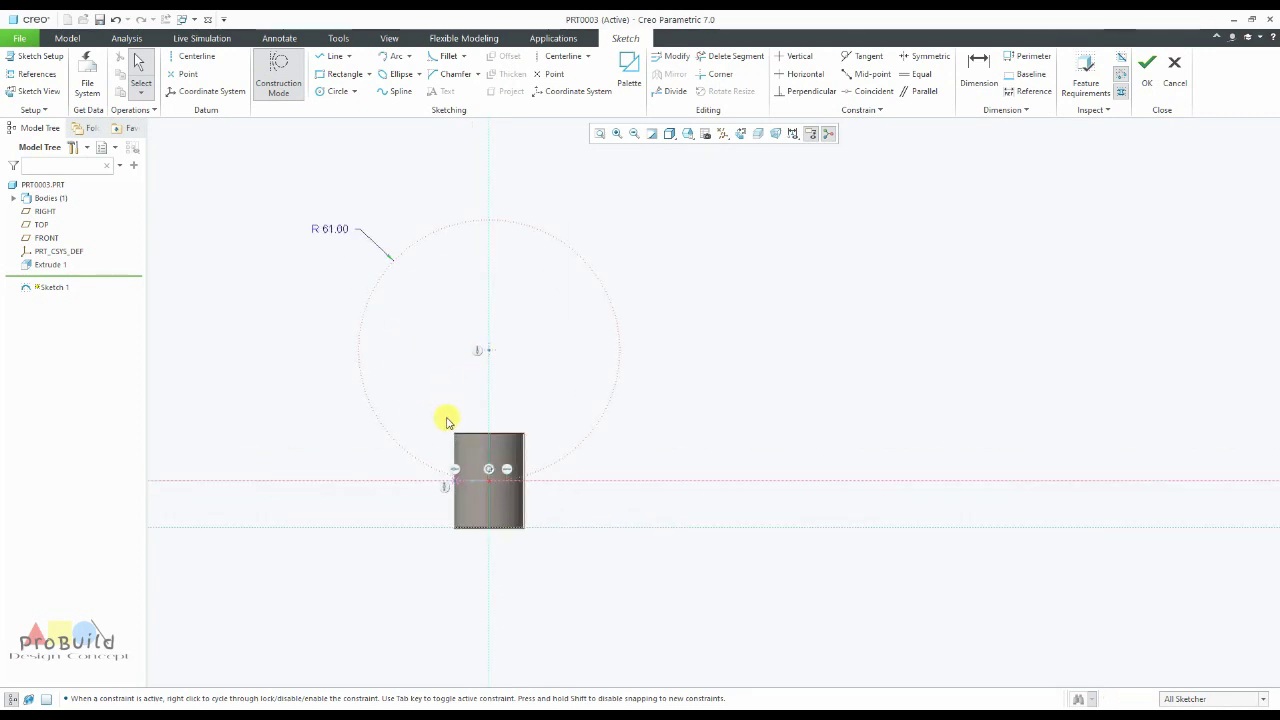
pyautogui.click(337, 91)
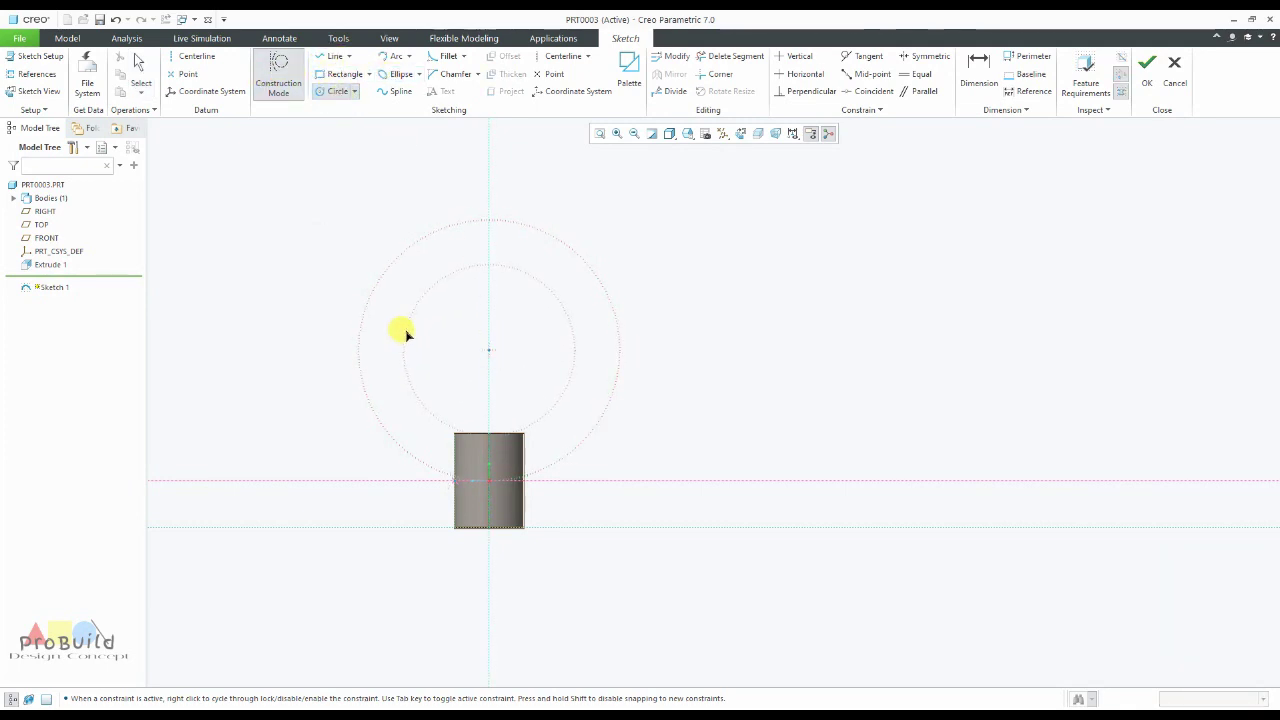
pyautogui.click(278, 76)
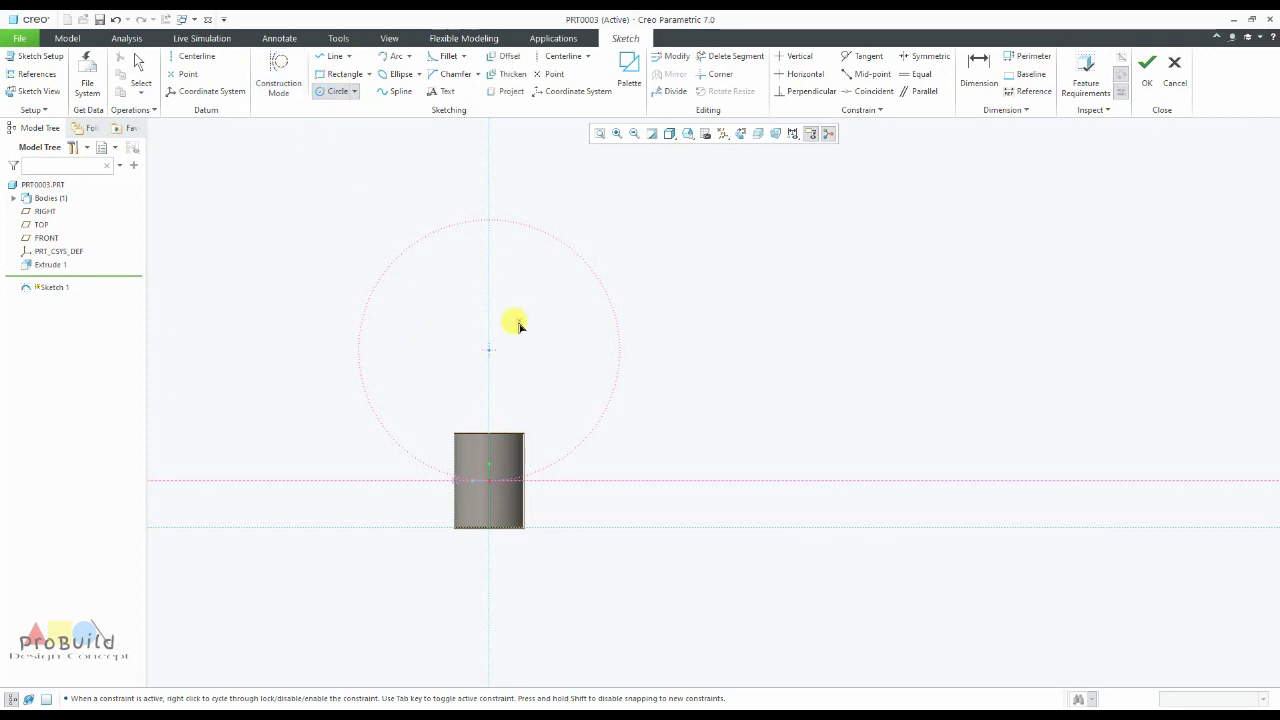
pyautogui.click(489, 350)
pyautogui.click(489, 480)
pyautogui.click(489, 480)
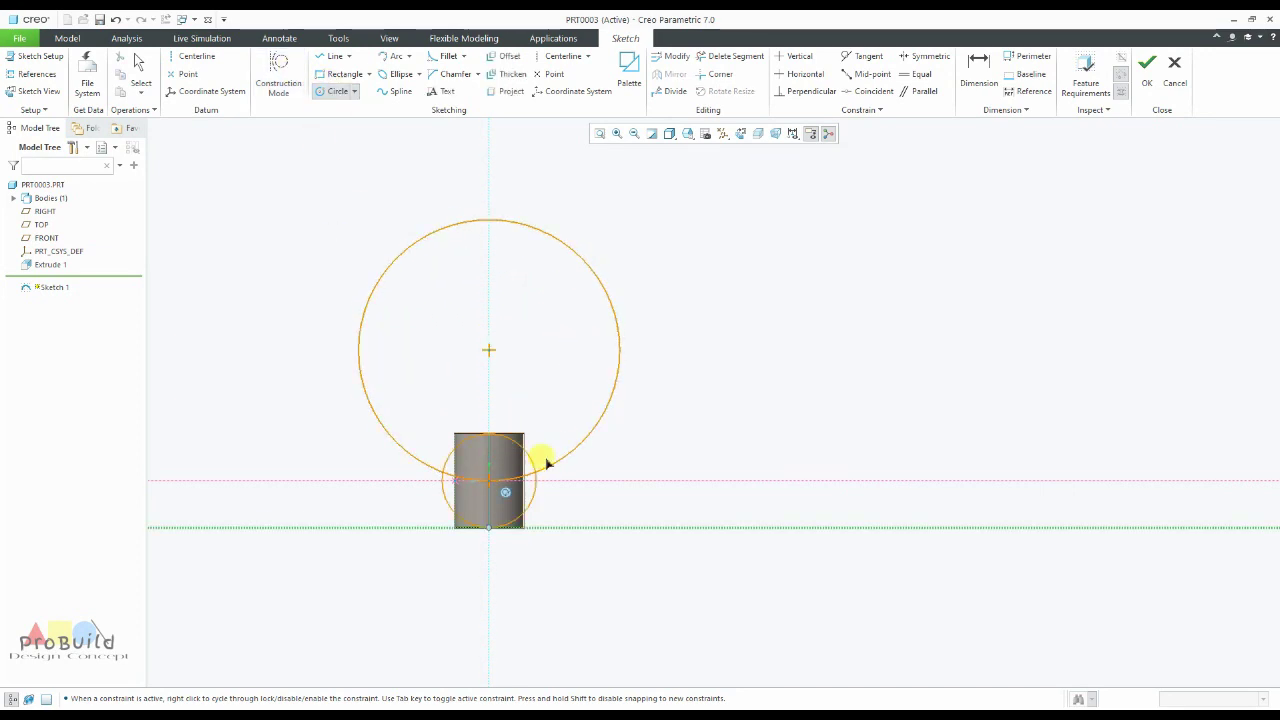
pyautogui.middleClick(671, 423)
pyautogui.middleClick(563, 314)
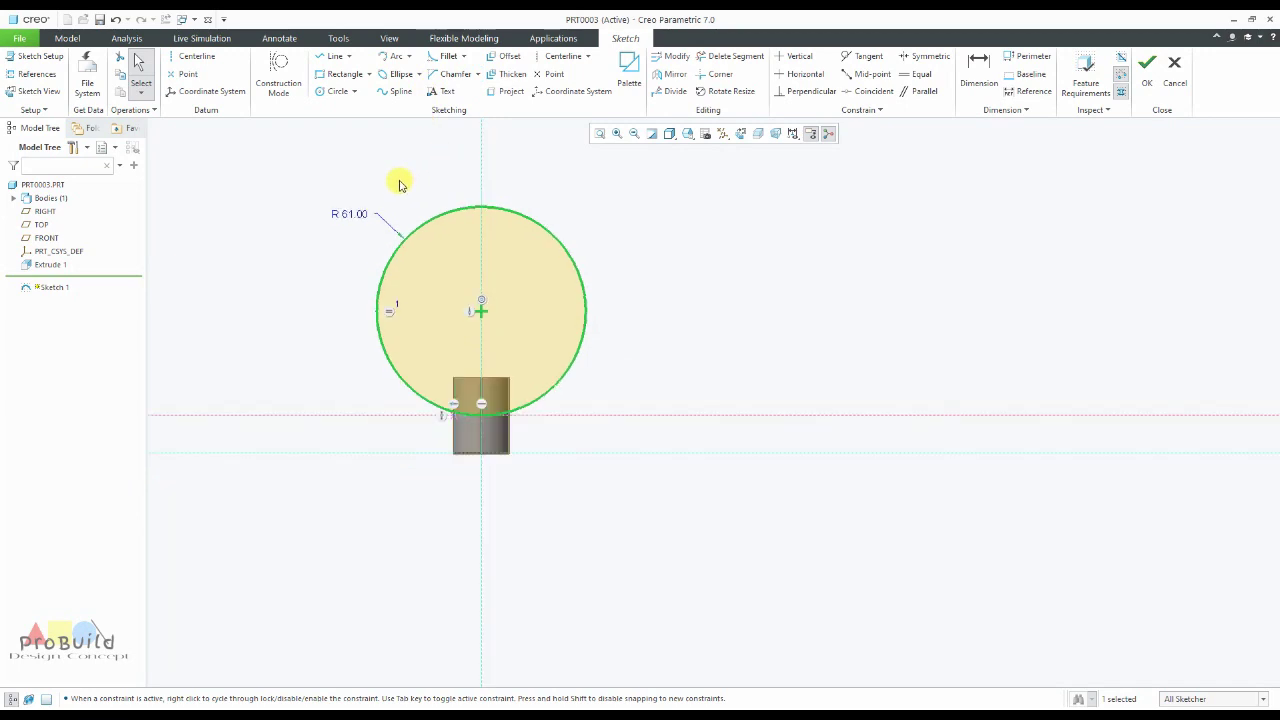
# Draw a horizontal line about 87 mm long across the upper part of the circle, checking the arm height in the PDF drawing.
pyautogui.scroll(-2, 375, 189)
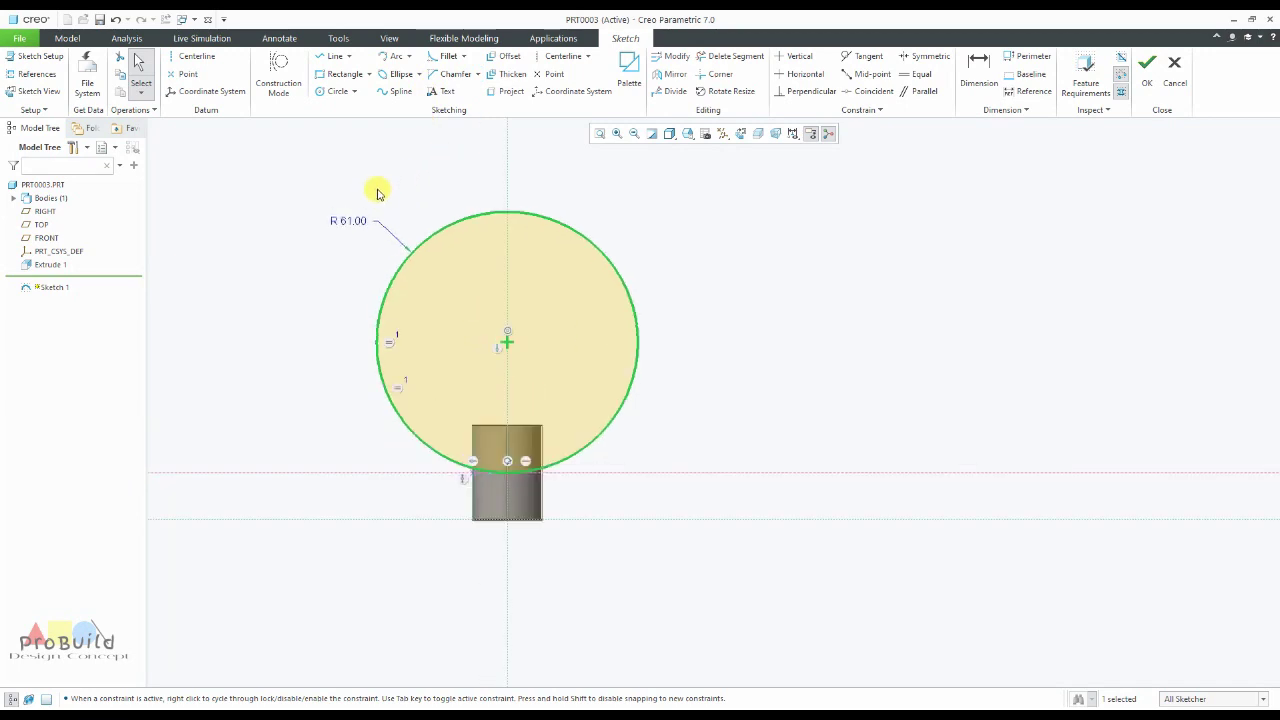
pyautogui.click(331, 57)
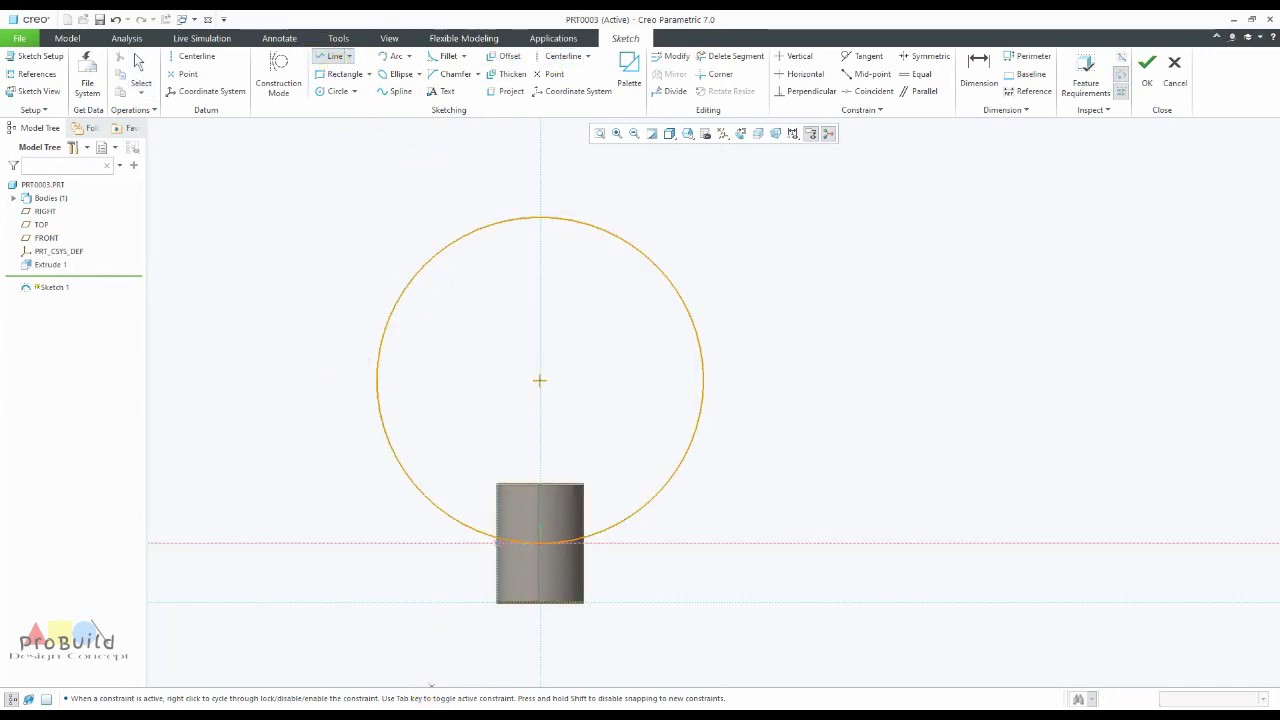
pyautogui.hotkey('alt', 'Tab')
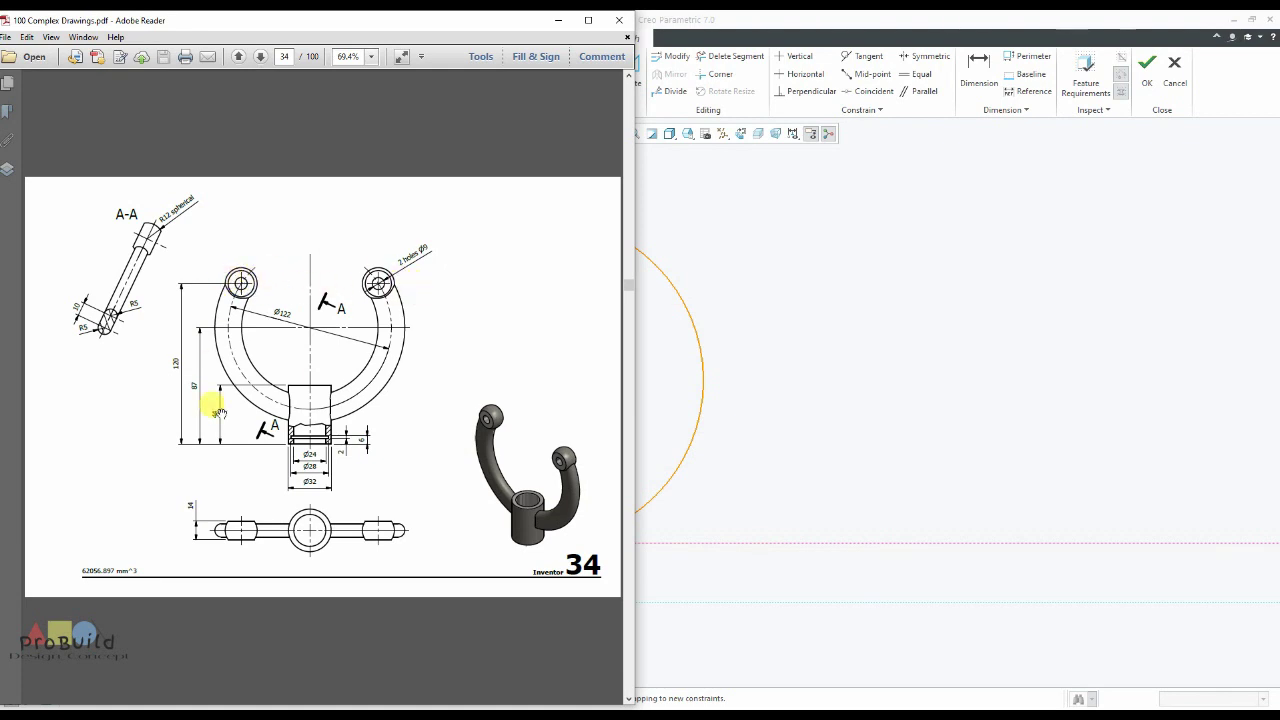
pyautogui.click(774, 400)
pyautogui.click(779, 401)
pyautogui.middleClick(633, 388)
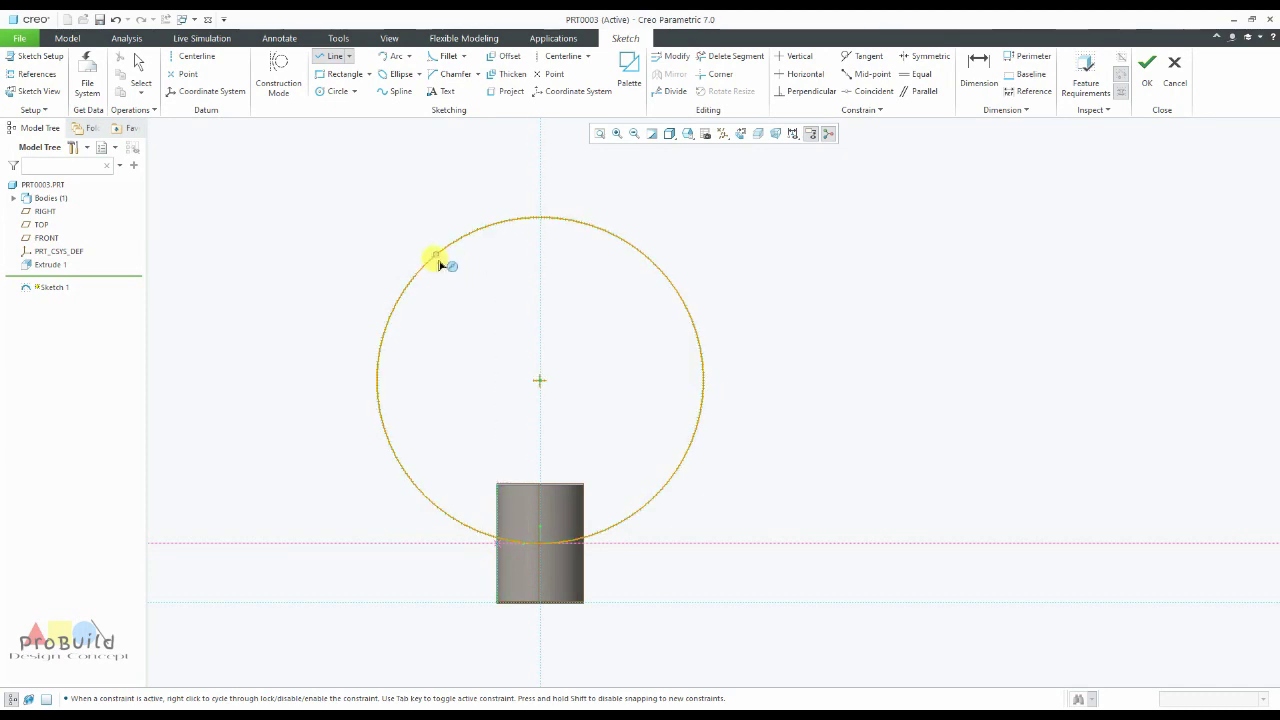
pyautogui.click(423, 266)
pyautogui.click(657, 268)
pyautogui.middleClick(766, 346)
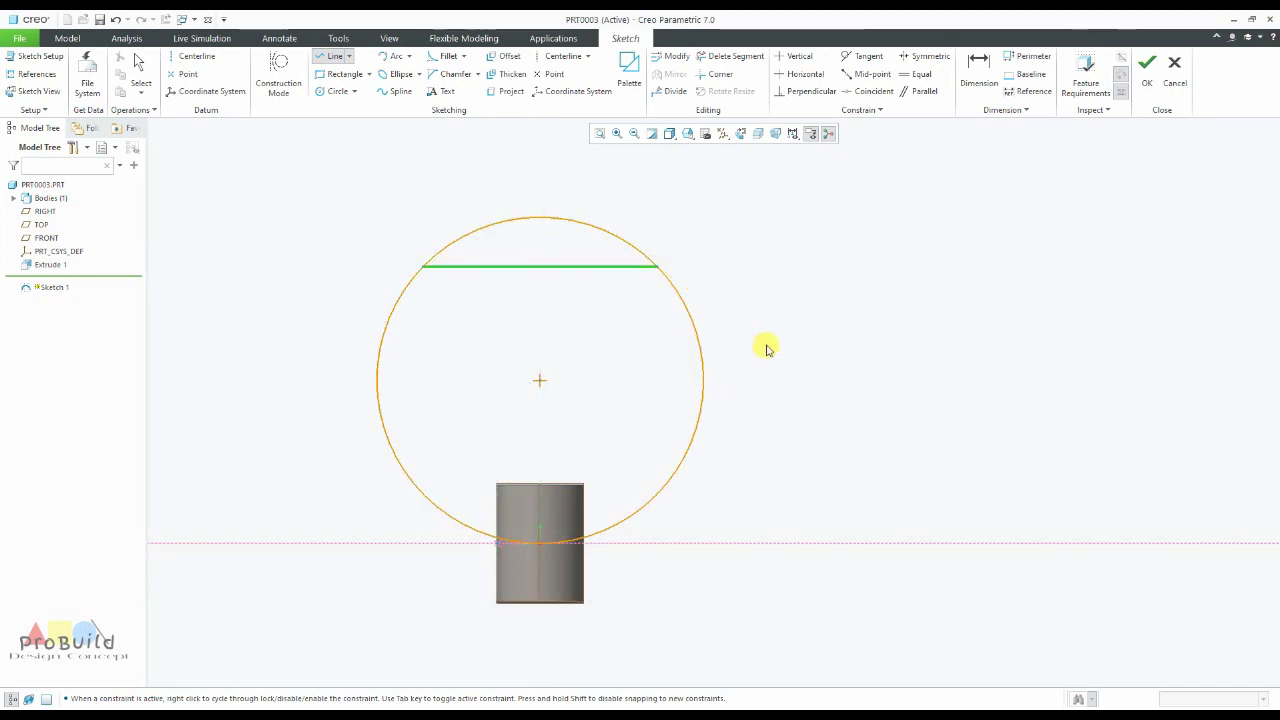
pyautogui.middleClick(766, 346)
# Dimension the horizontal line's height above the cylinder's base and set it to 120 mm.
pyautogui.click(976, 70)
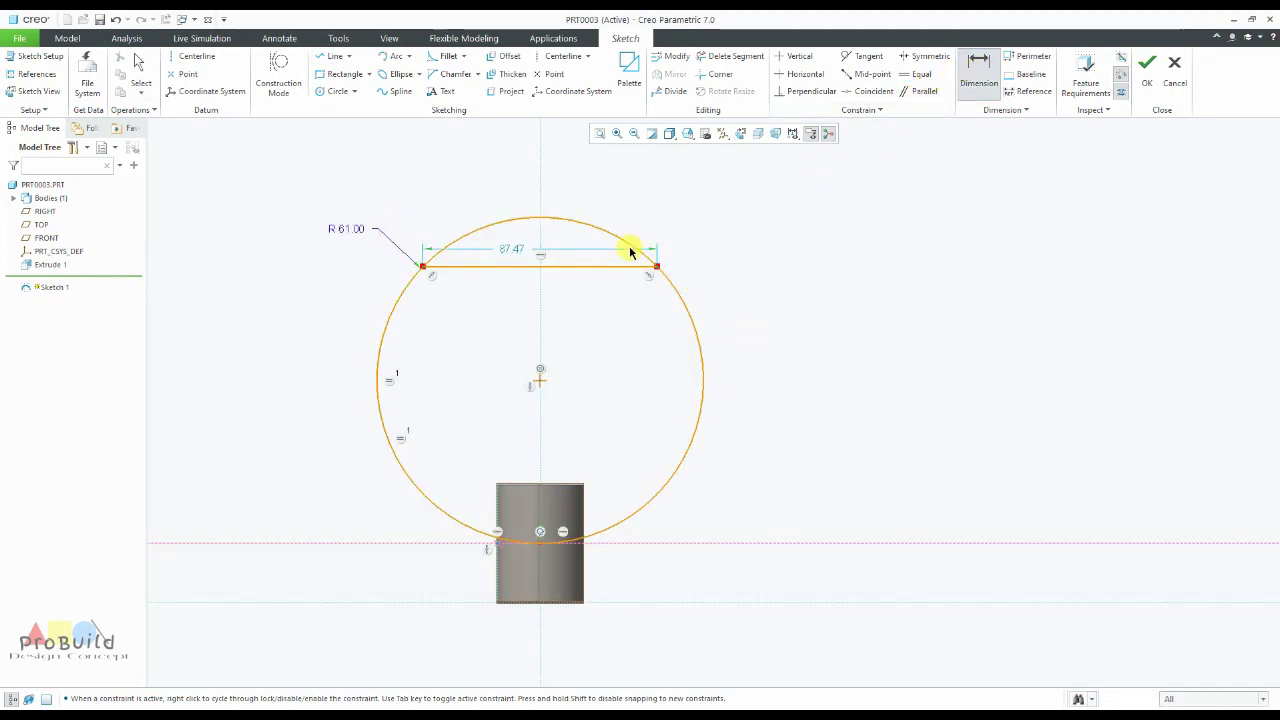
pyautogui.click(641, 603)
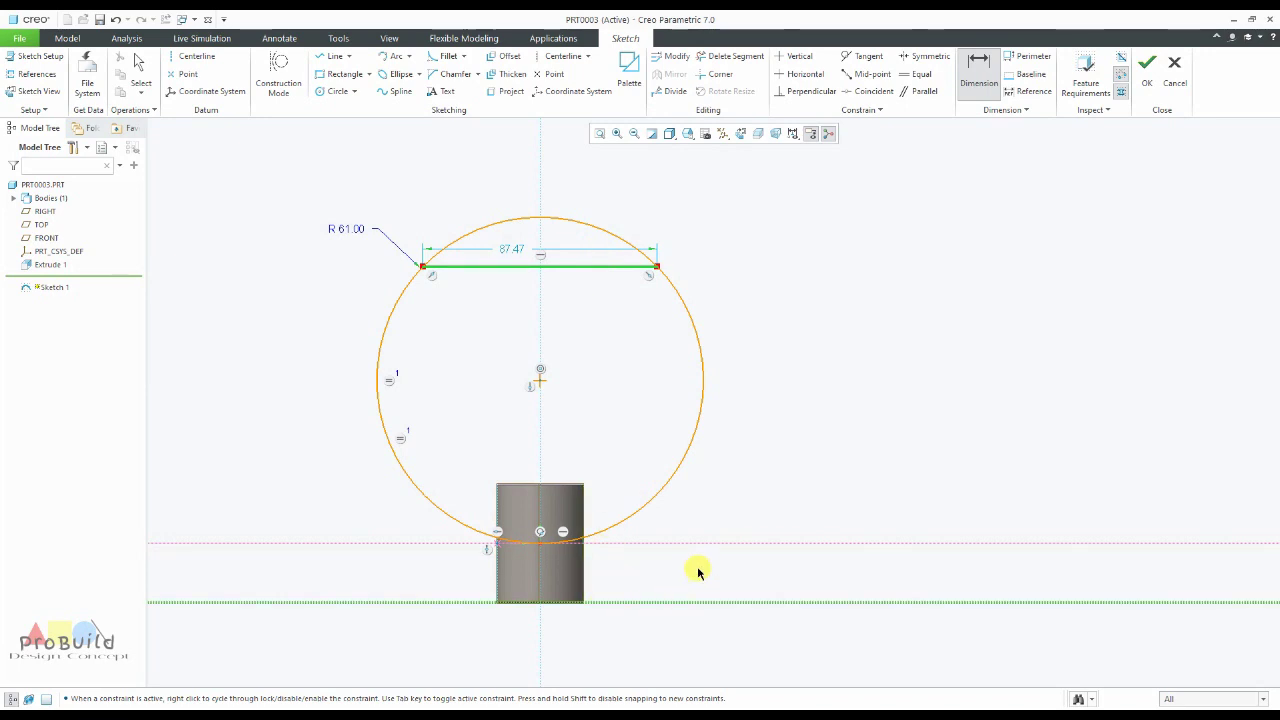
pyautogui.middleClick(789, 471)
pyautogui.write('120')
pyautogui.press('Return')
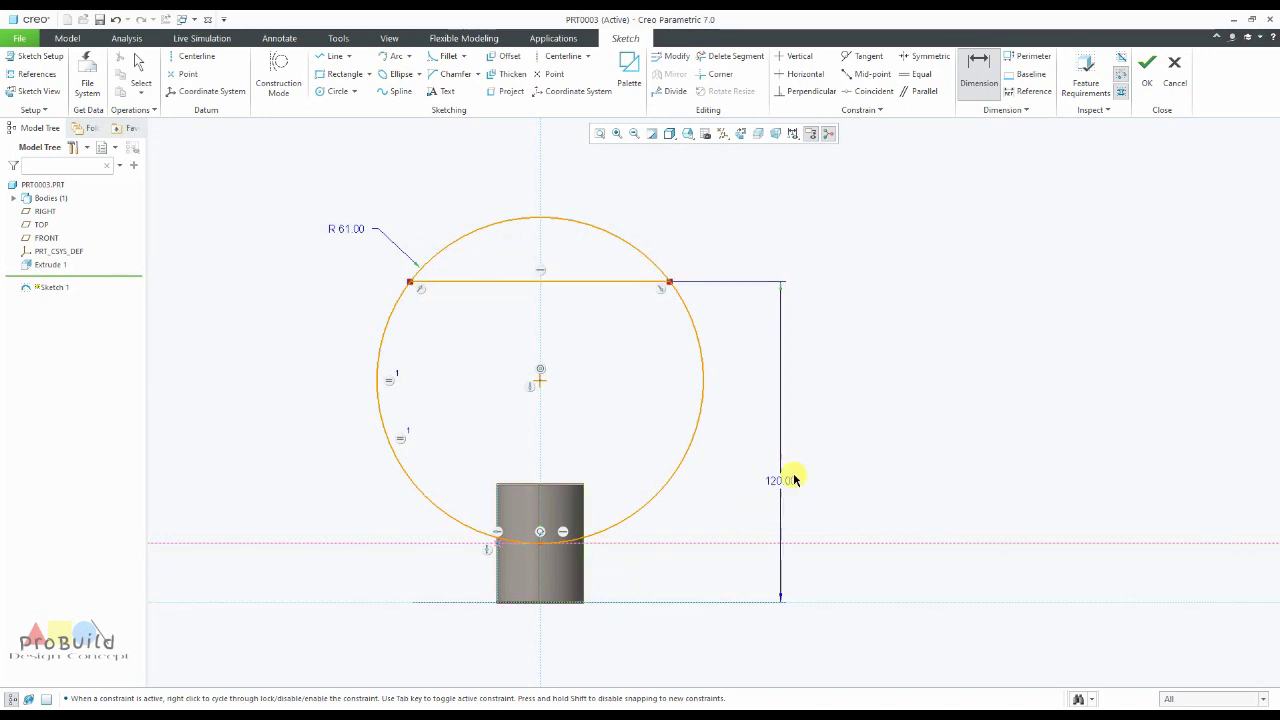
# Trim away the circle's arc above the line and the line itself, and finish the path sketch.
pyautogui.click(729, 56)
pyautogui.moveTo(675, 250)
pyautogui.mouseDown()
pyautogui.moveTo(377, 230)
pyautogui.moveTo(400, 240)
pyautogui.mouseUp()
pyautogui.click(748, 57)
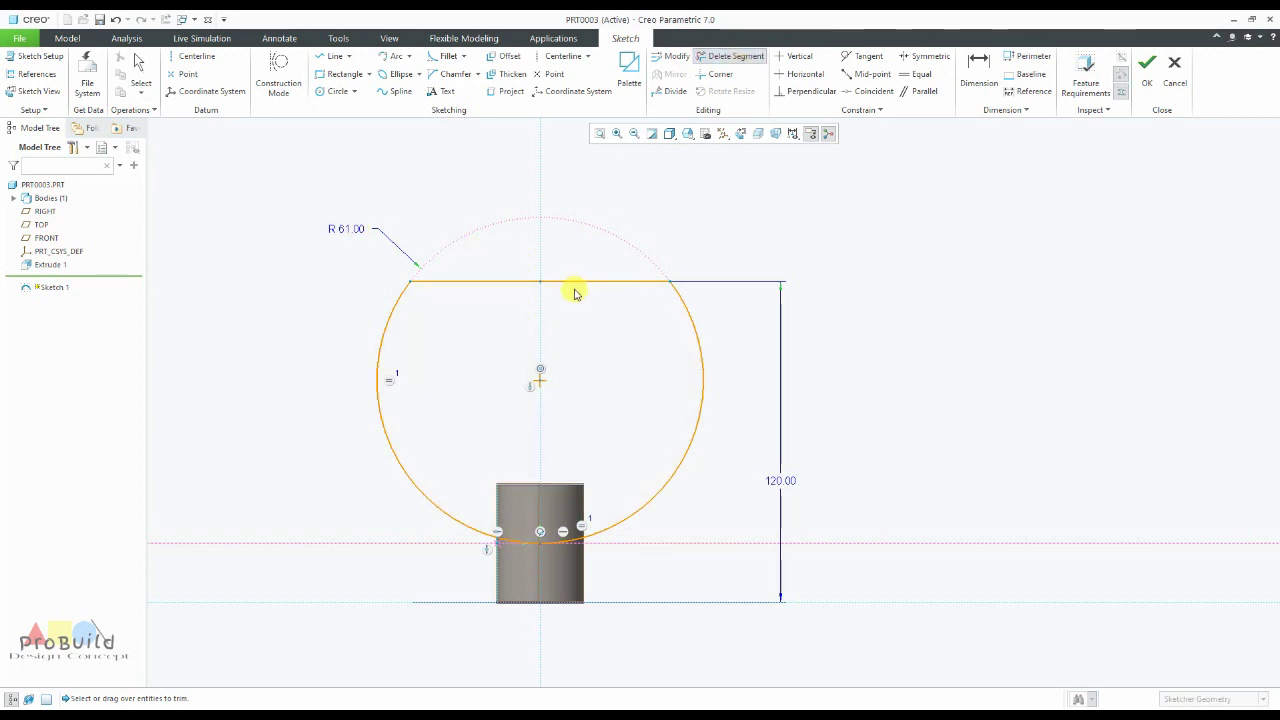
pyautogui.click(585, 281)
pyautogui.click(508, 287)
pyautogui.middleClick(520, 306)
pyautogui.scroll(-3, 517, 316)
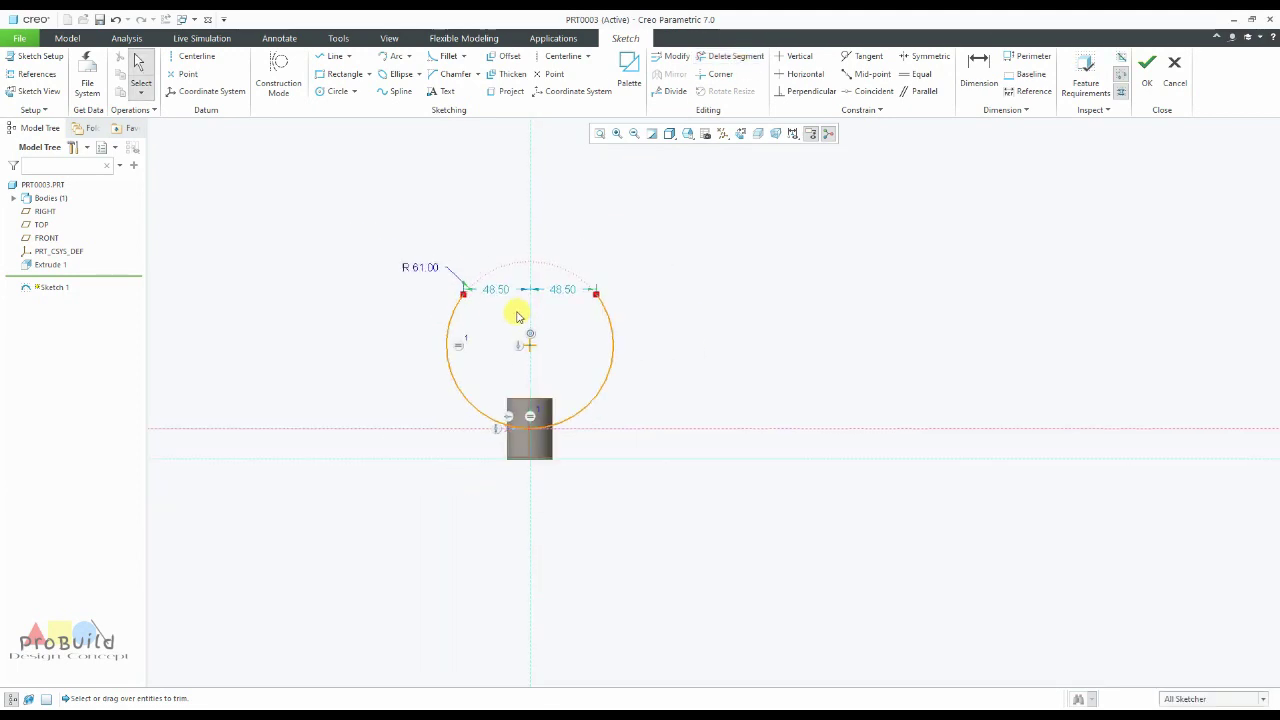
pyautogui.click(1148, 78)
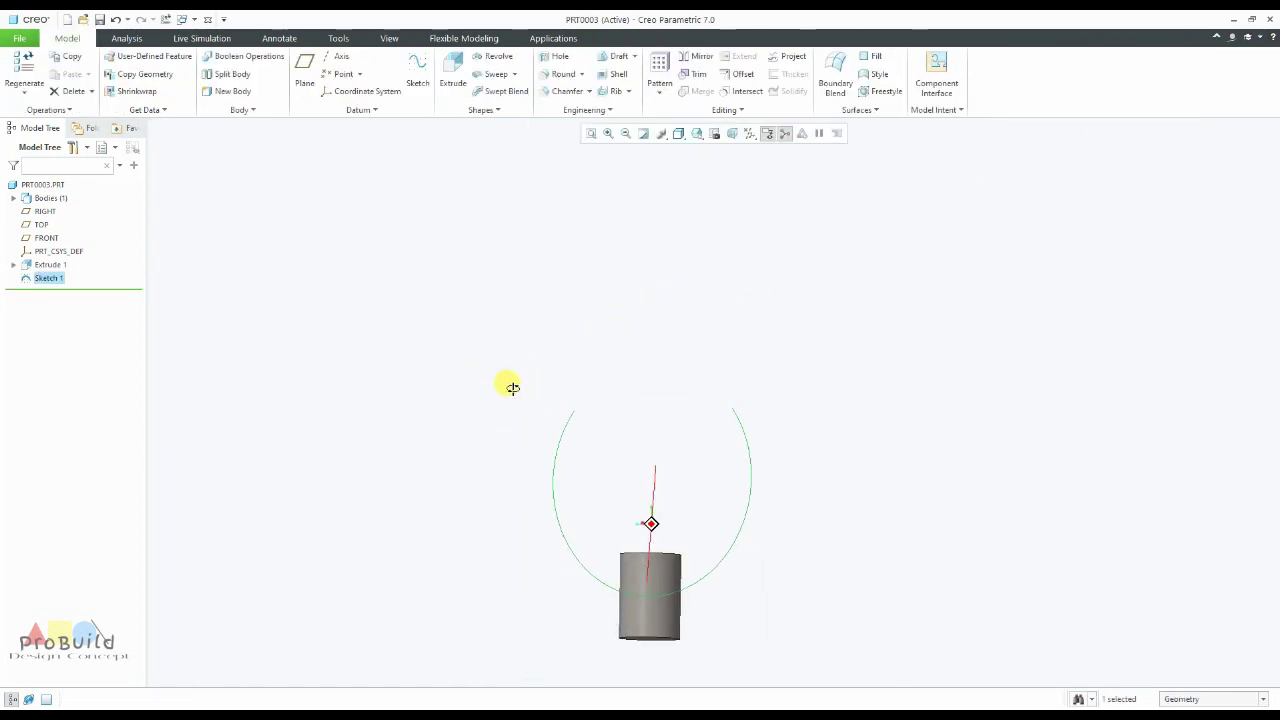
# Start a solid Sweep along the sketched arc and open its section sketch, oriented parallel to the screen.
pyautogui.scroll(3, 682, 422)
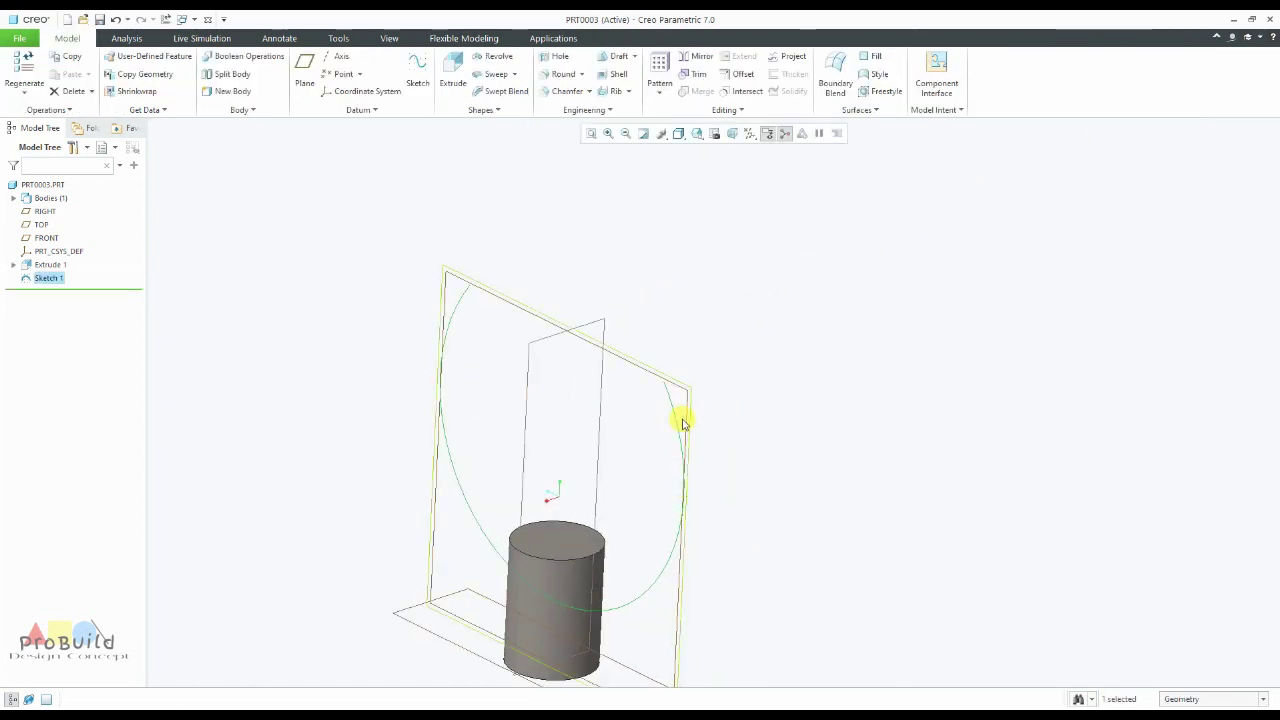
pyautogui.click(676, 418)
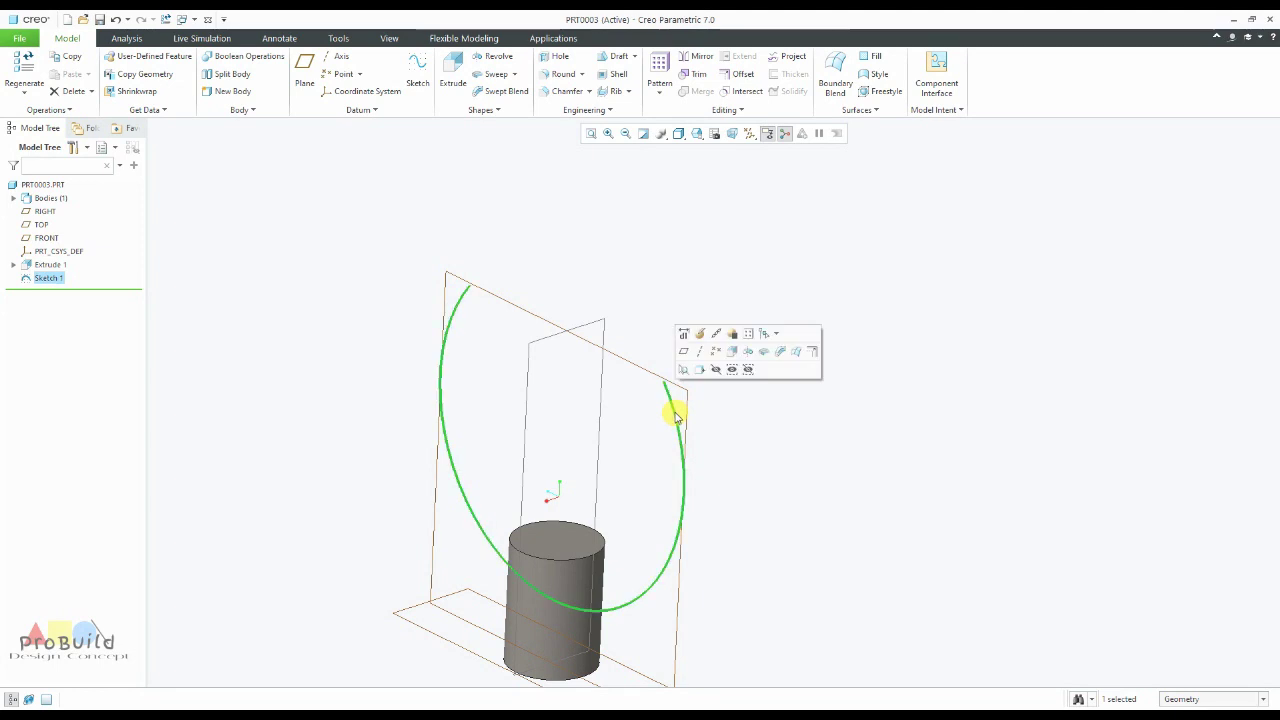
pyautogui.click(497, 76)
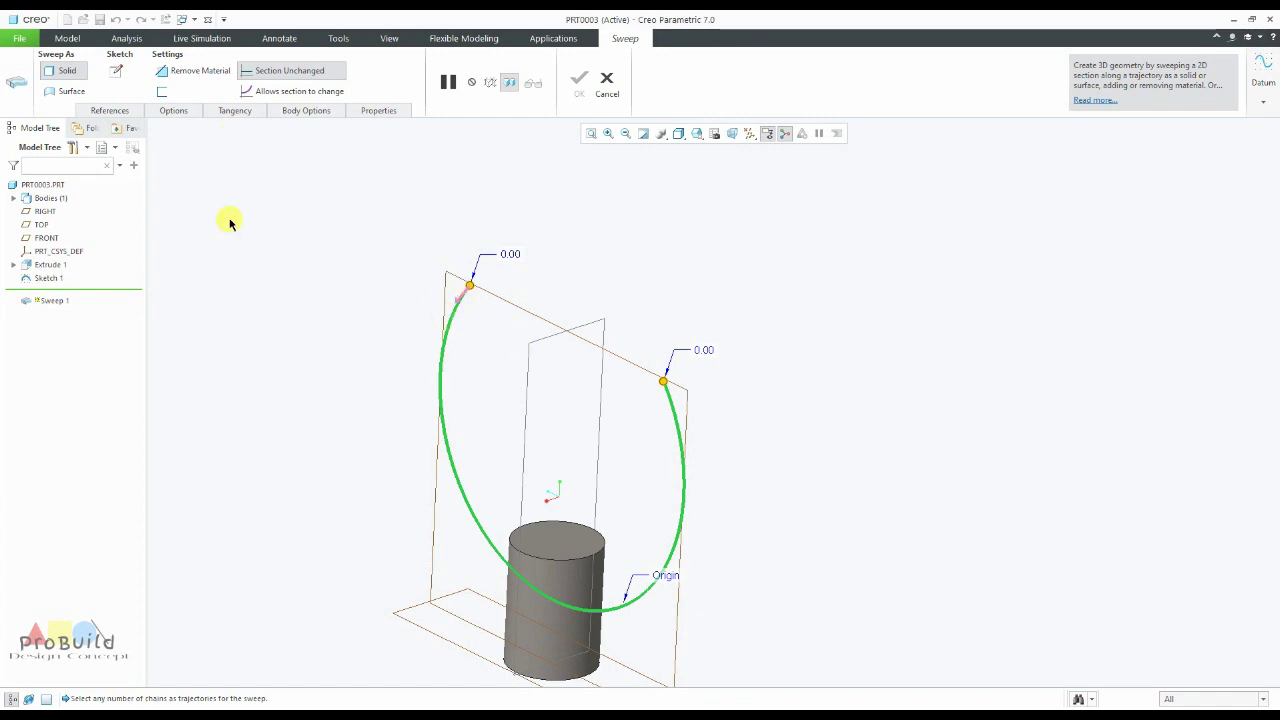
pyautogui.click(116, 70)
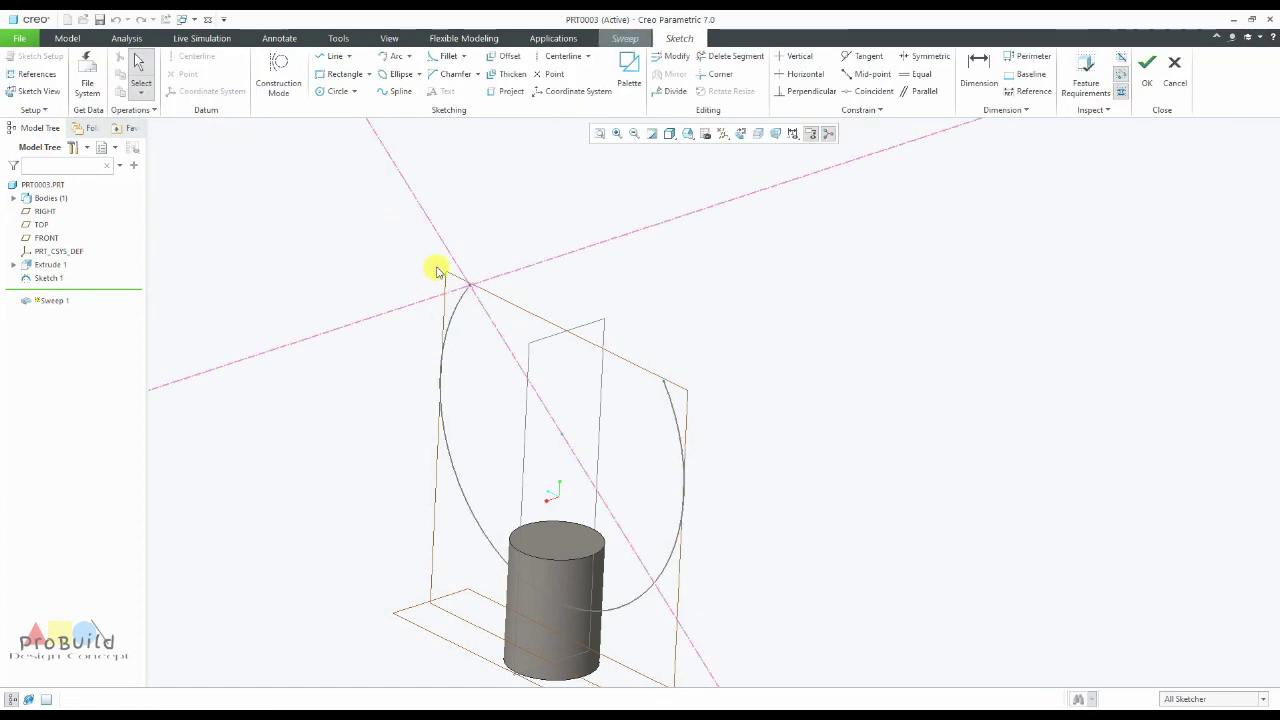
pyautogui.click(739, 135)
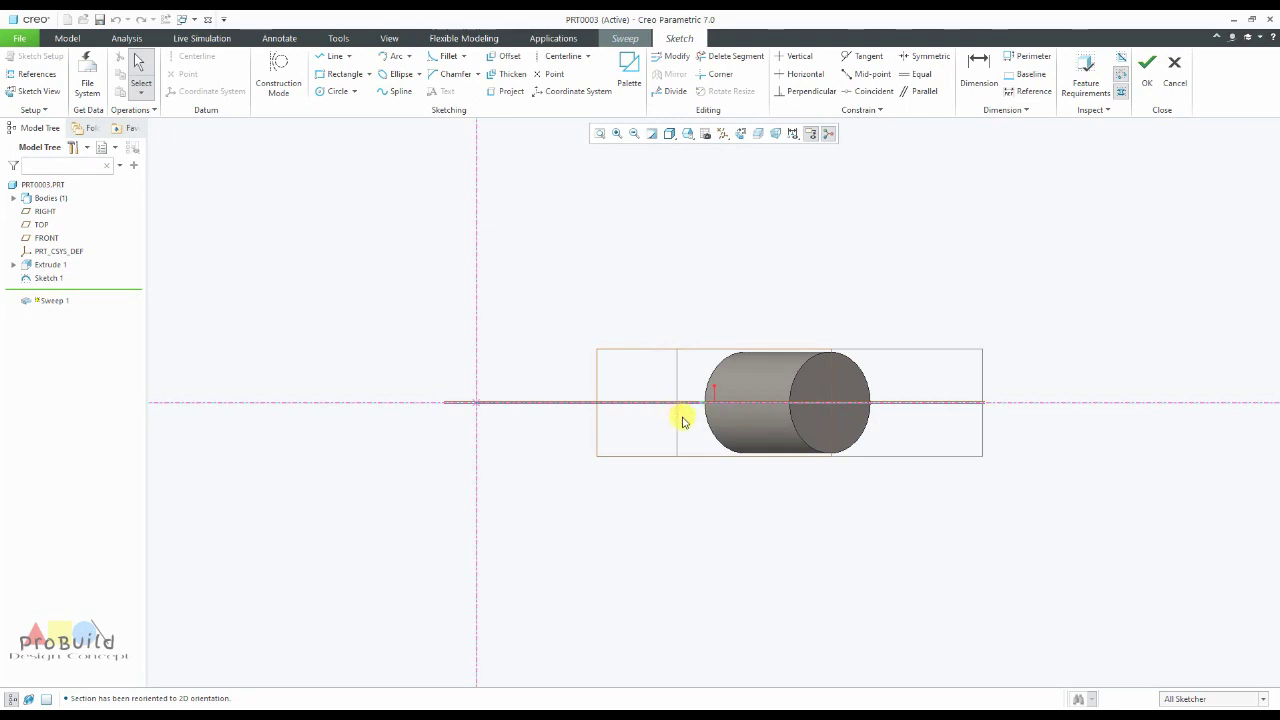
pyautogui.scroll(2, 420, 534)
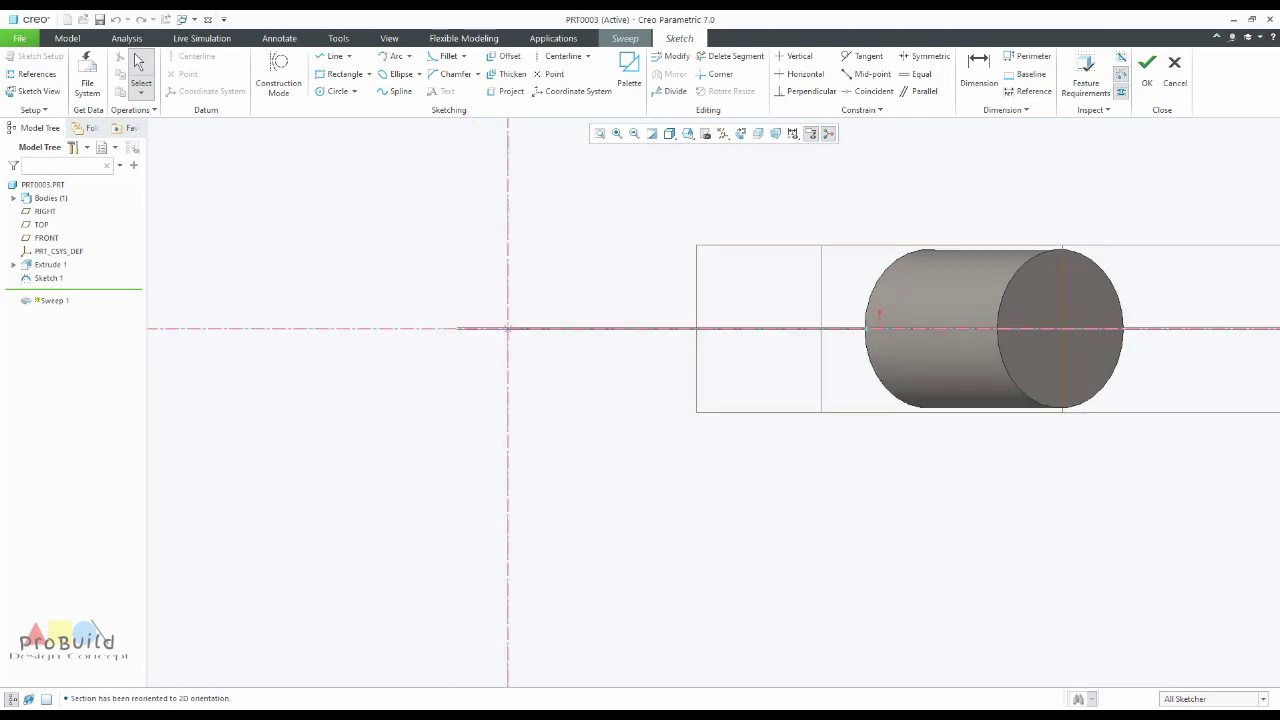
# Check the arm's cross-section in the PDF drawing and add a vertical centerline through the sweep path's start point.
pyautogui.hotkey('alt', 'Tab')
pyautogui.click(746, 451)
pyautogui.click(337, 91)
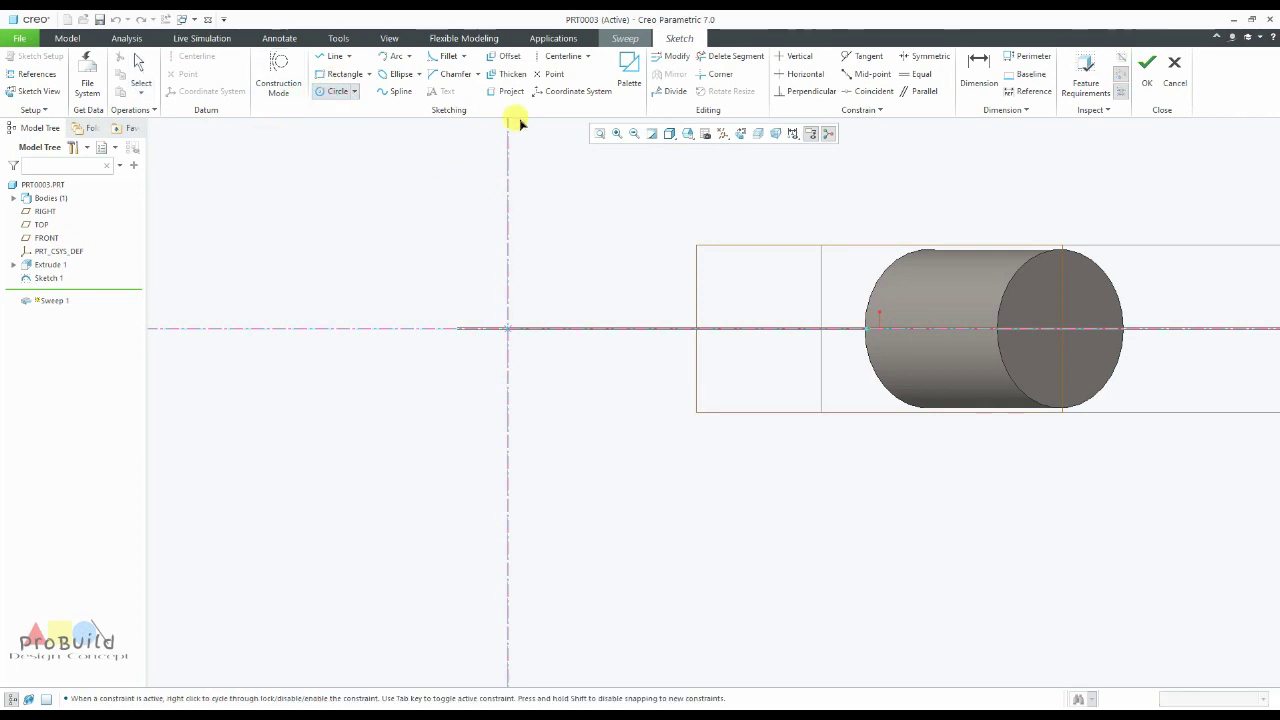
pyautogui.click(563, 56)
pyautogui.click(509, 341)
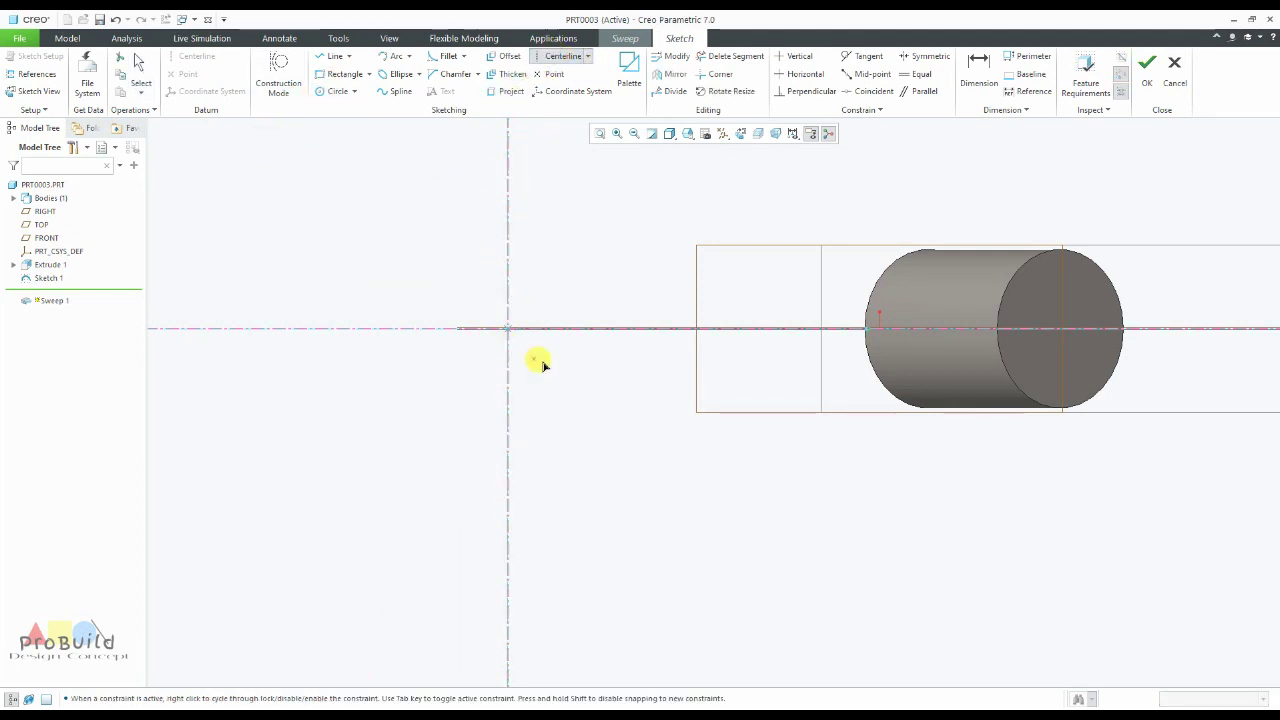
pyautogui.middleClick(541, 362)
# Draw two equal circles on the horizontal reference, one on each side of the vertical centerline, and set their diameter to 10 mm.
pyautogui.click(335, 92)
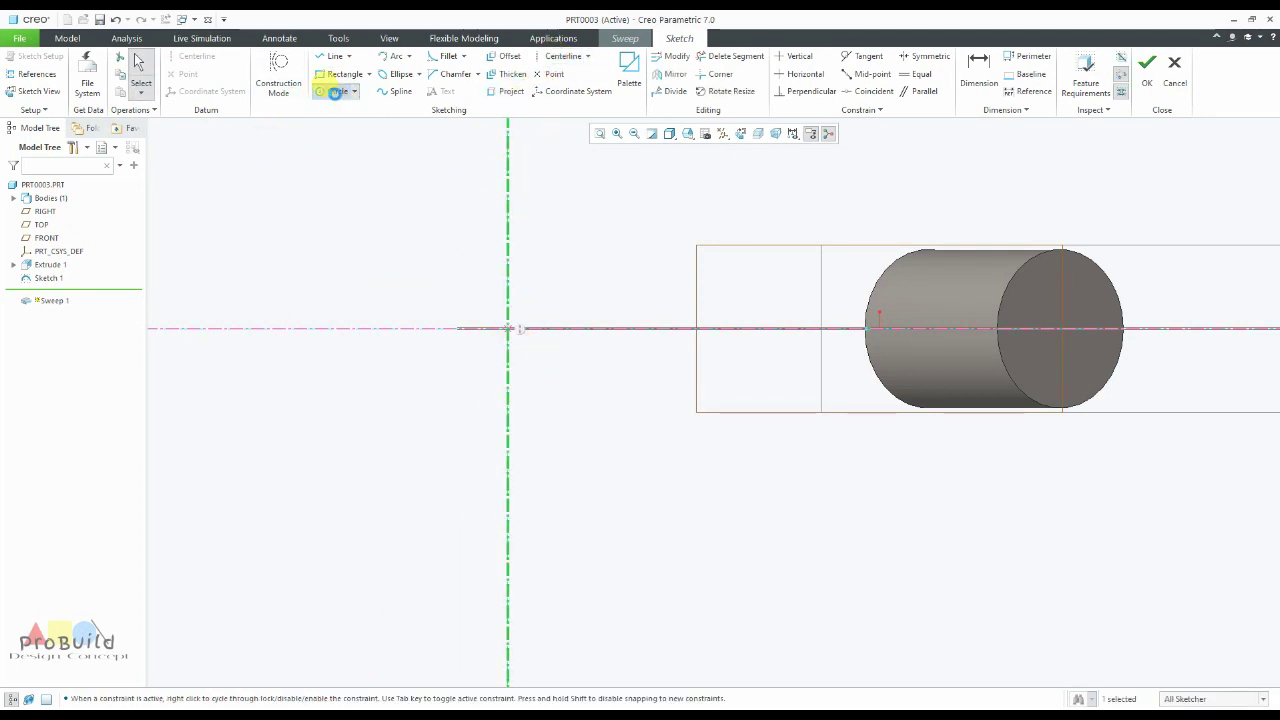
pyautogui.click(453, 358)
pyautogui.click(549, 328)
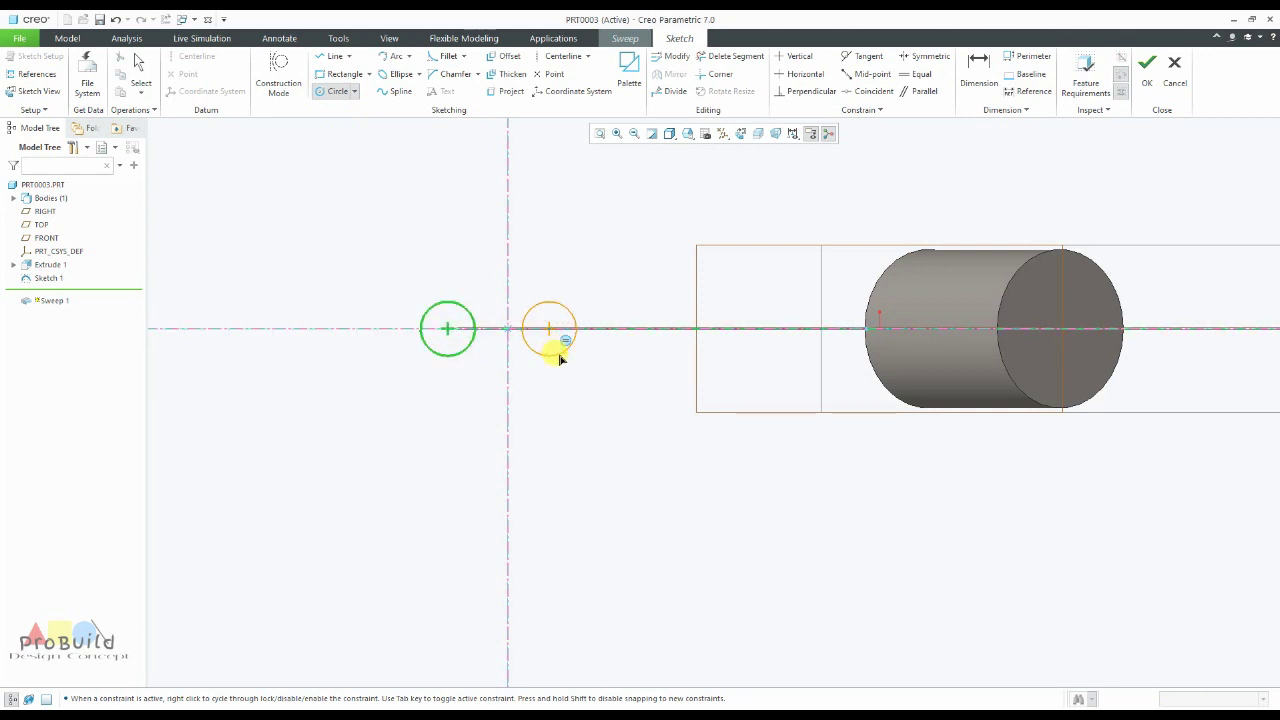
pyautogui.click(558, 353)
pyautogui.middleClick(566, 377)
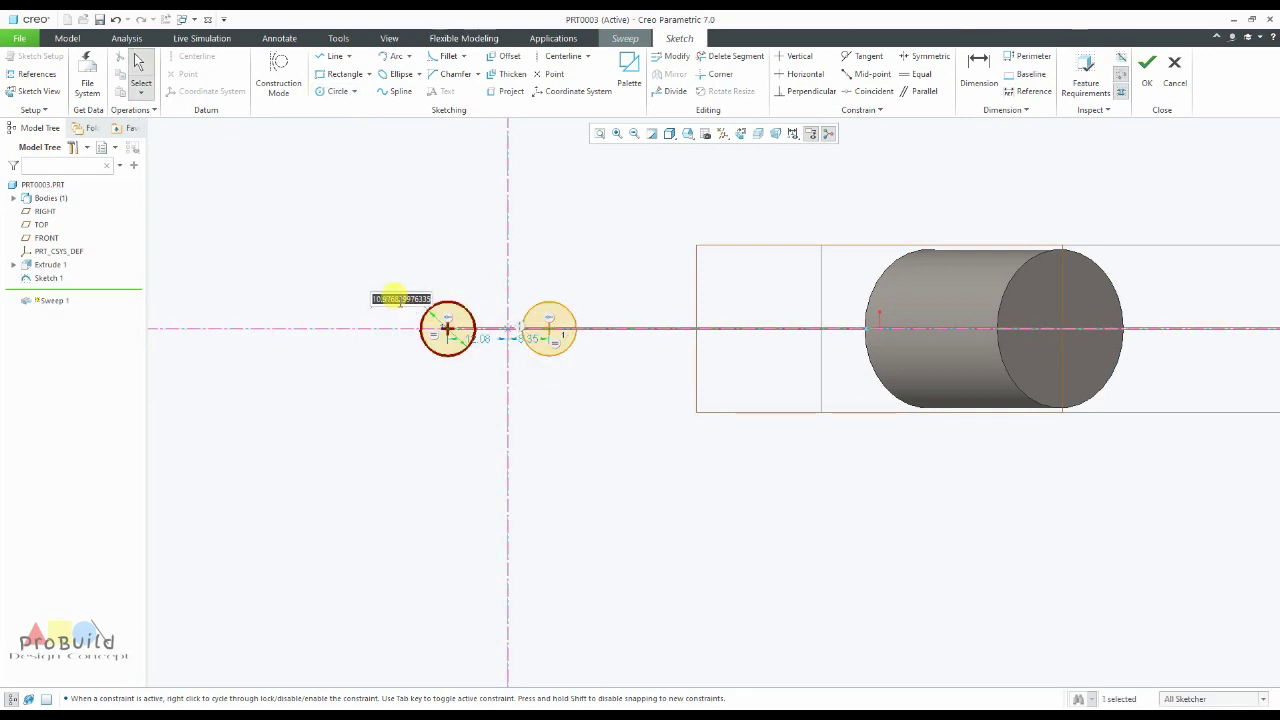
pyautogui.write('10')
pyautogui.press('Return')
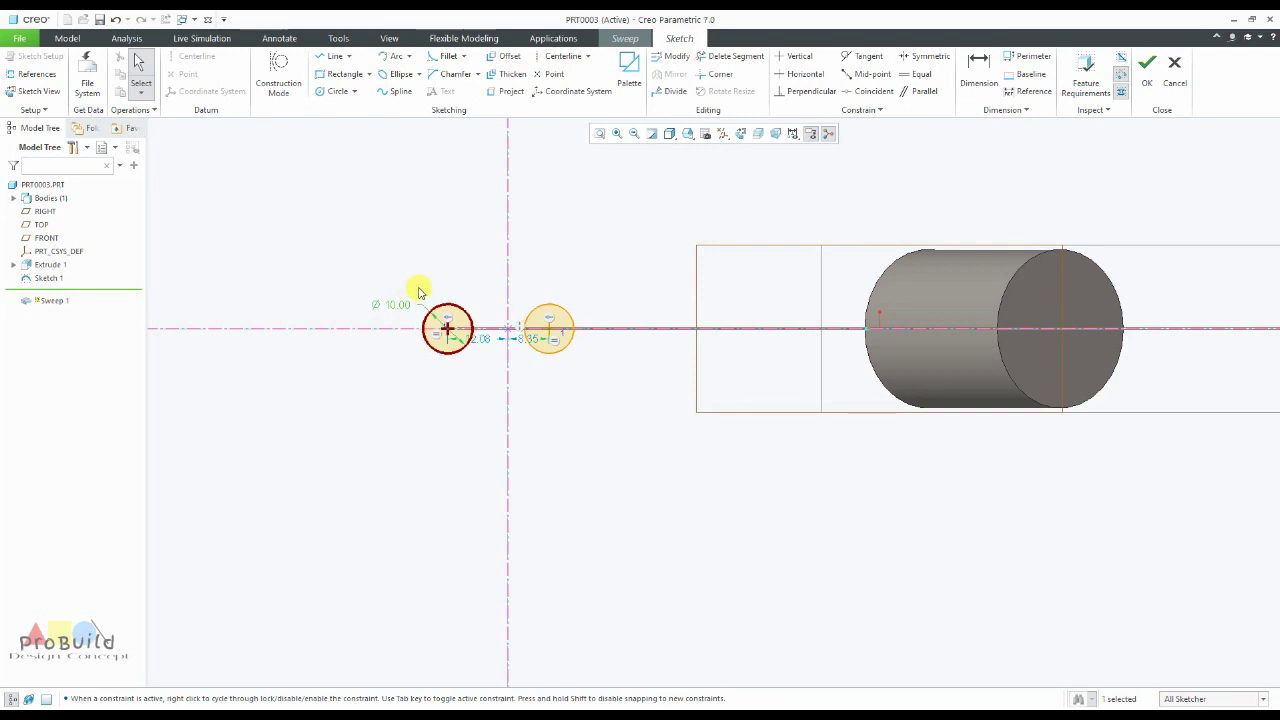
pyautogui.click(446, 281)
# Make the two circle centres symmetric about the vertical centerline.
pyautogui.scroll(-2, 532, 316)
pyautogui.click(980, 80)
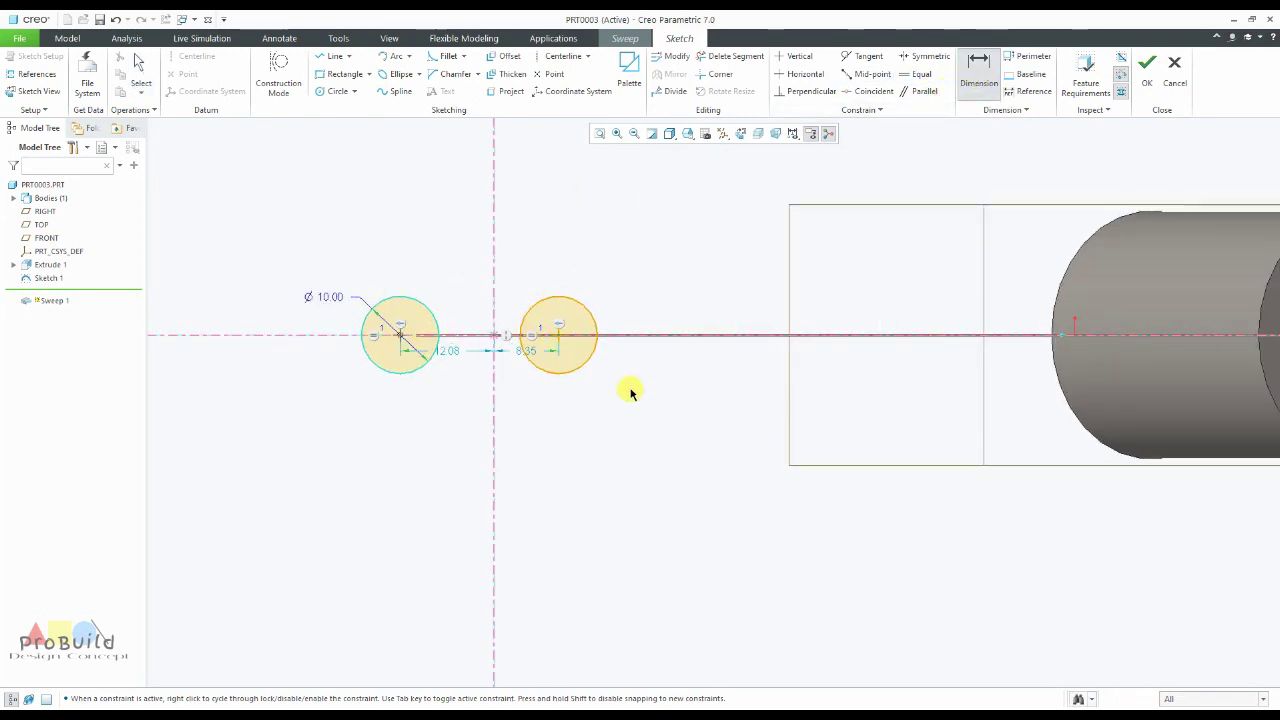
pyautogui.click(925, 56)
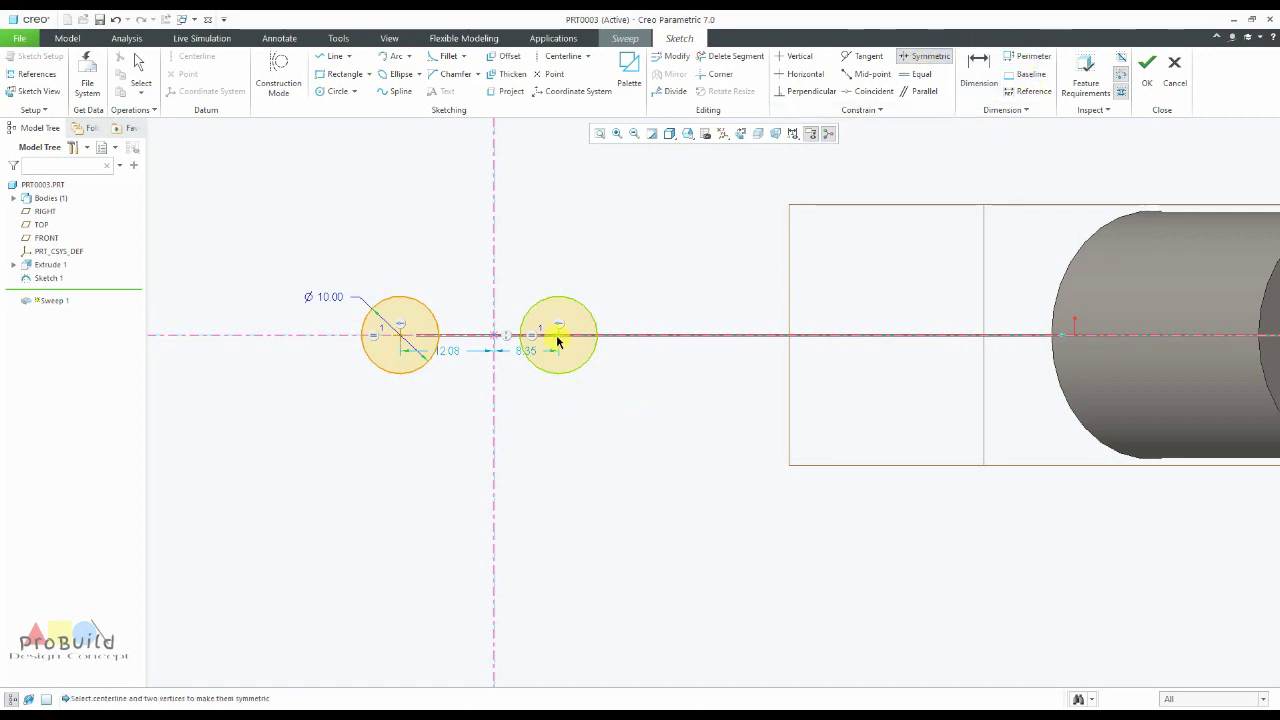
pyautogui.click(557, 340)
pyautogui.click(493, 291)
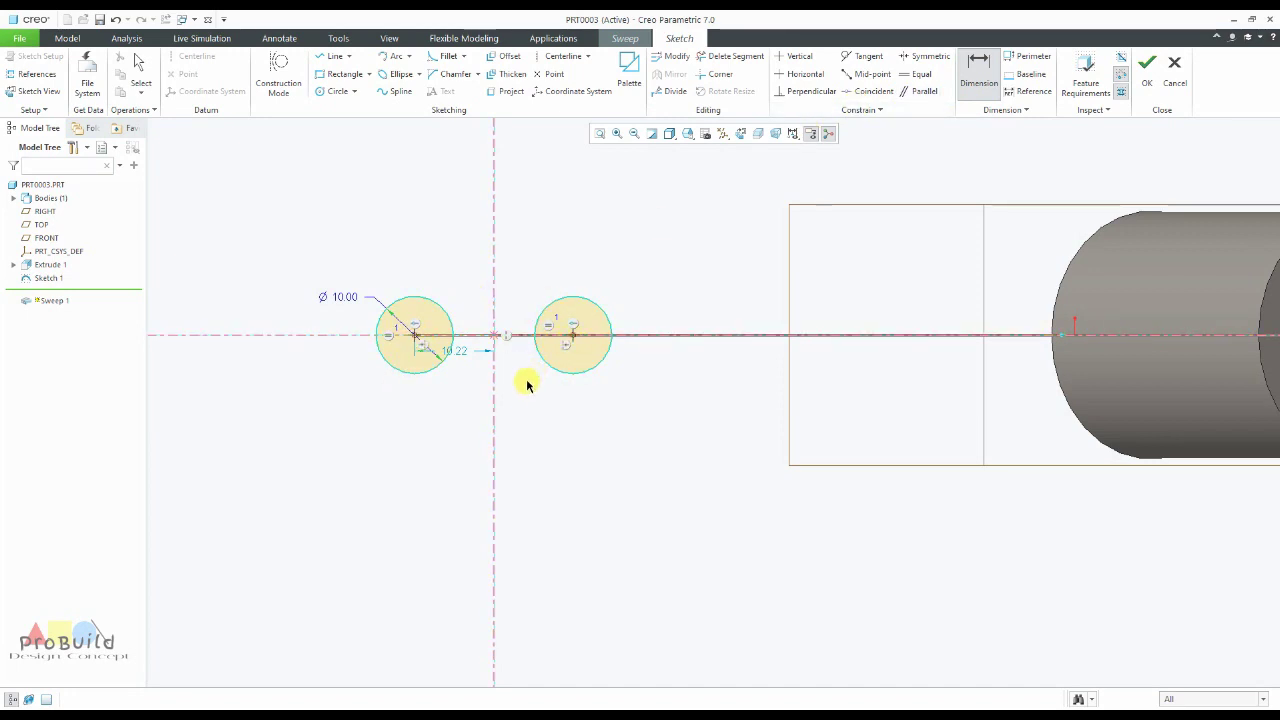
# Dimension the distance between the two circle centres and set it to 10 mm.
pyautogui.middleClick(516, 404)
pyautogui.write('10')
pyautogui.press('Return')
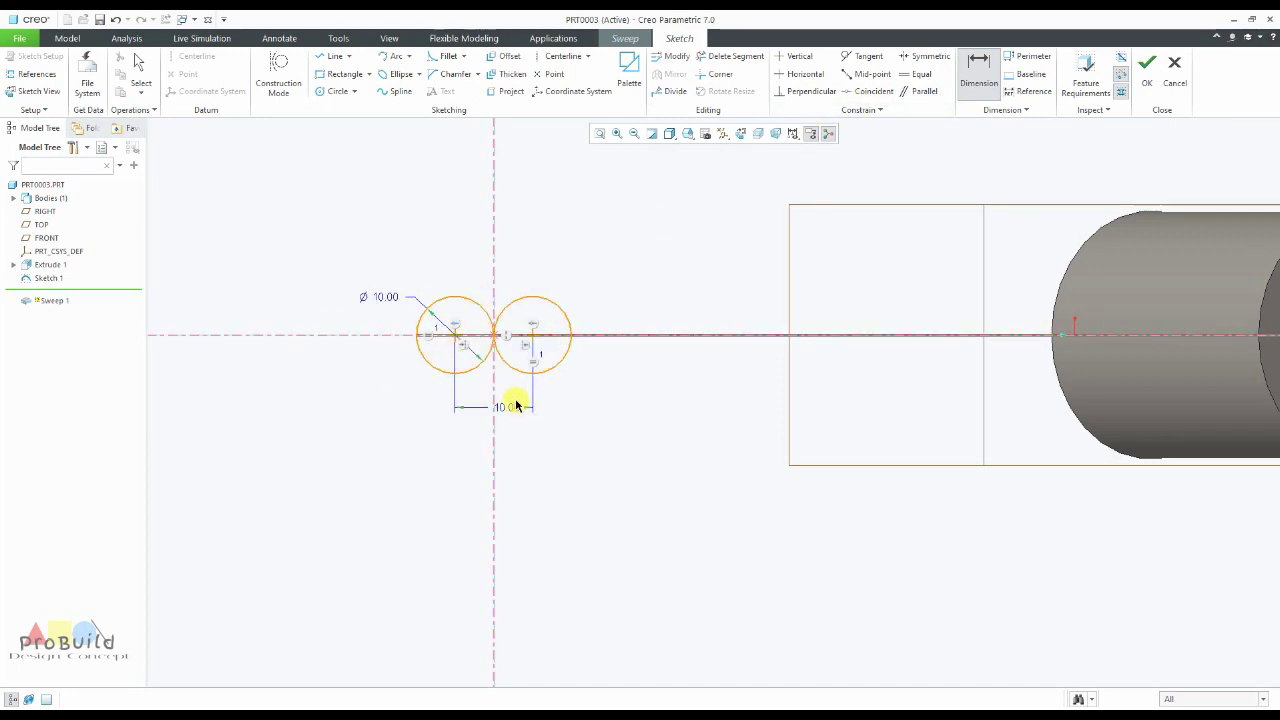
# Join the upper sides of the two circles with a tangent line.
pyautogui.click(351, 57)
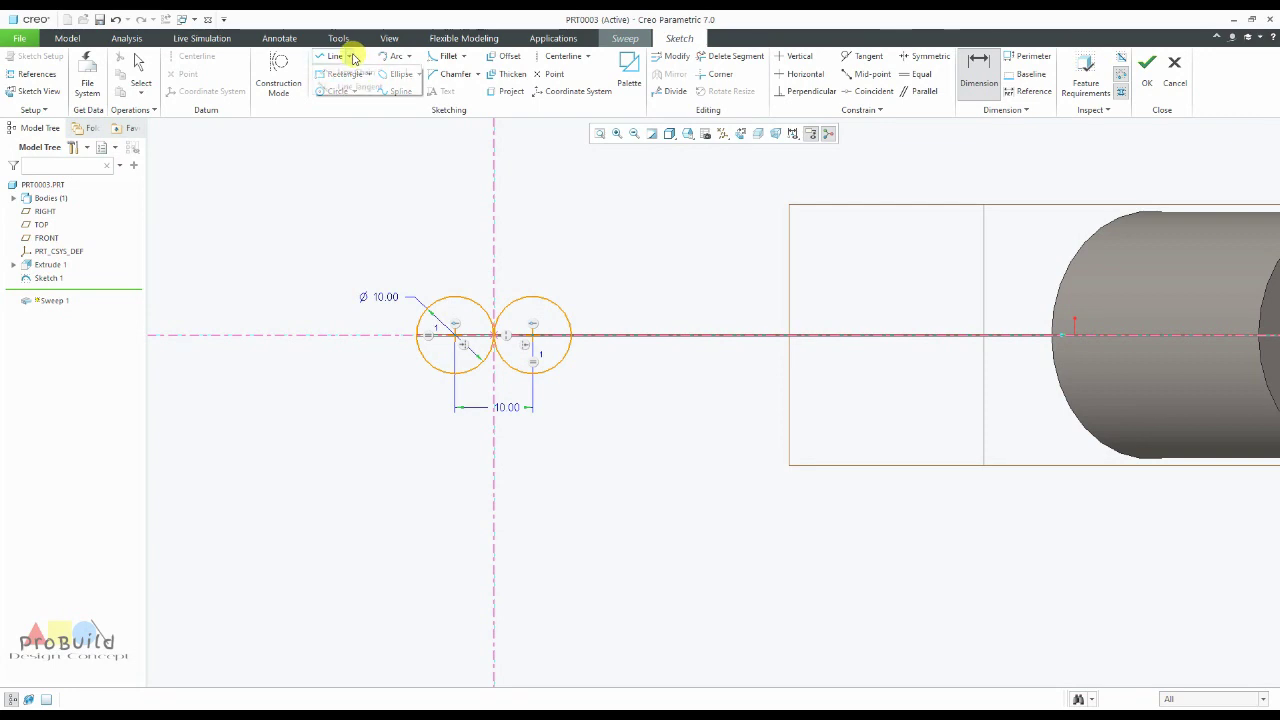
pyautogui.click(431, 100)
pyautogui.click(352, 283)
pyautogui.click(503, 280)
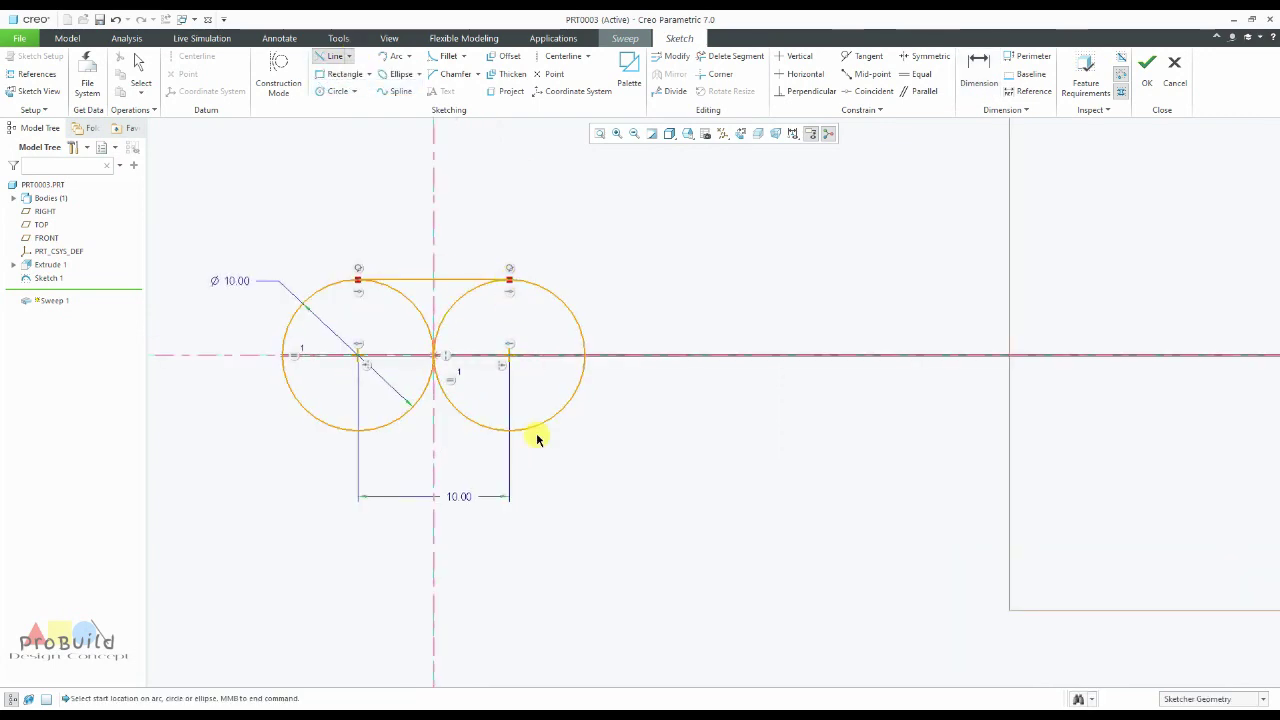
# Join the lower sides of the two circles with a tangent line and trim the inner arcs to form a closed slot.
pyautogui.click(509, 434)
pyautogui.click(359, 433)
pyautogui.middleClick(429, 443)
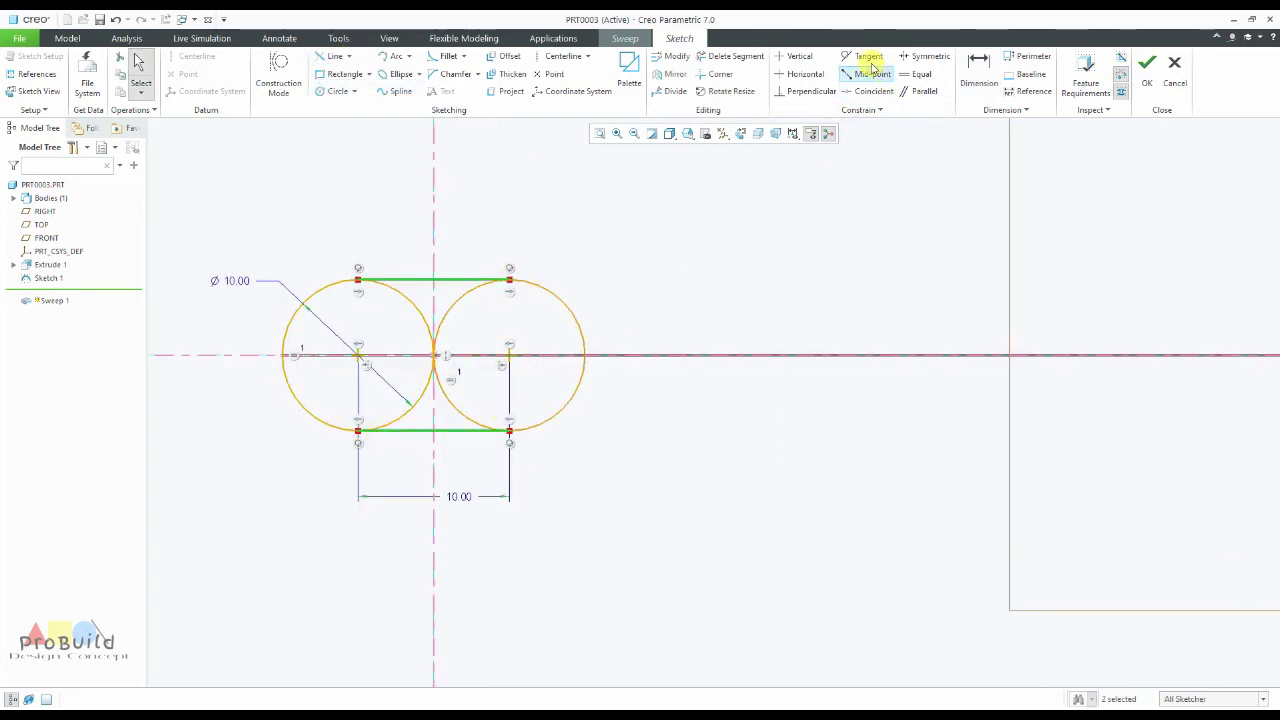
pyautogui.click(729, 56)
pyautogui.moveTo(492, 376)
pyautogui.mouseDown()
pyautogui.moveTo(411, 383)
pyautogui.moveTo(491, 328)
pyautogui.mouseUp()
pyautogui.middleClick(491, 332)
pyautogui.scroll(3, 503, 436)
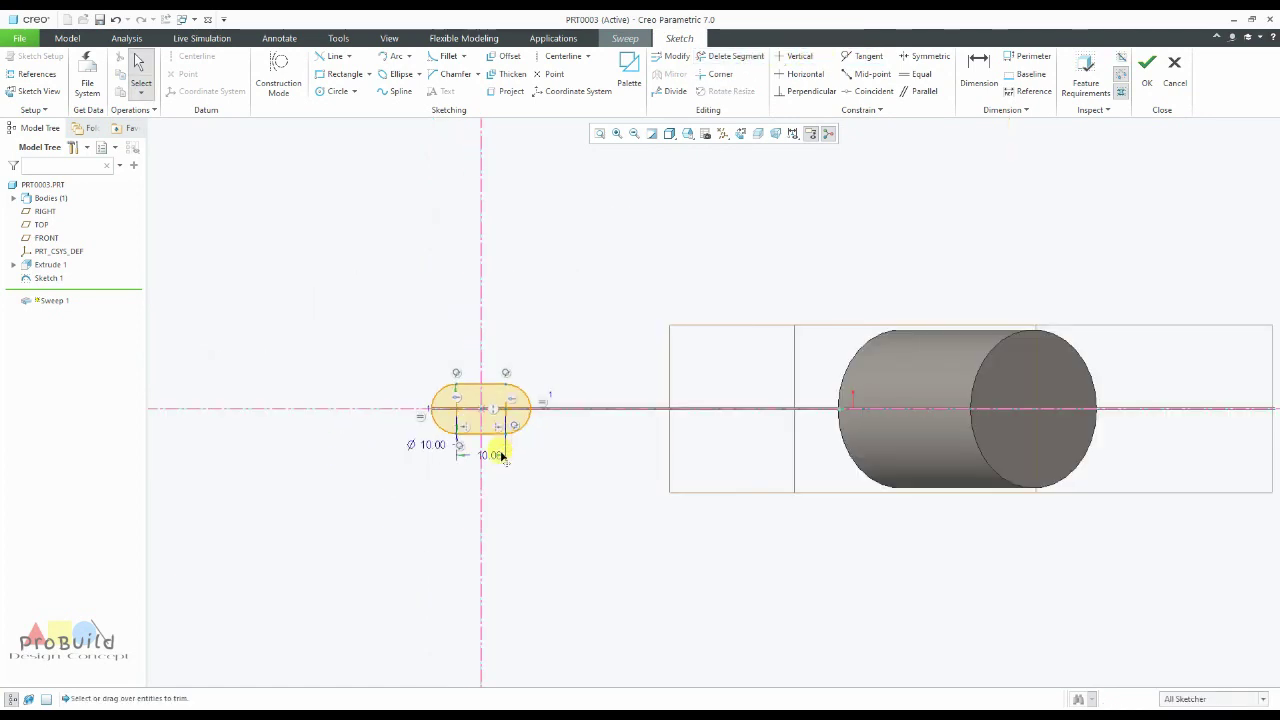
# Accept the slot section, compare the swept arms with drawing 34, and complete the solid sweep.
pyautogui.click(1146, 76)
pyautogui.moveTo(615, 383); pyautogui.dragTo(766, 350, button='middle')
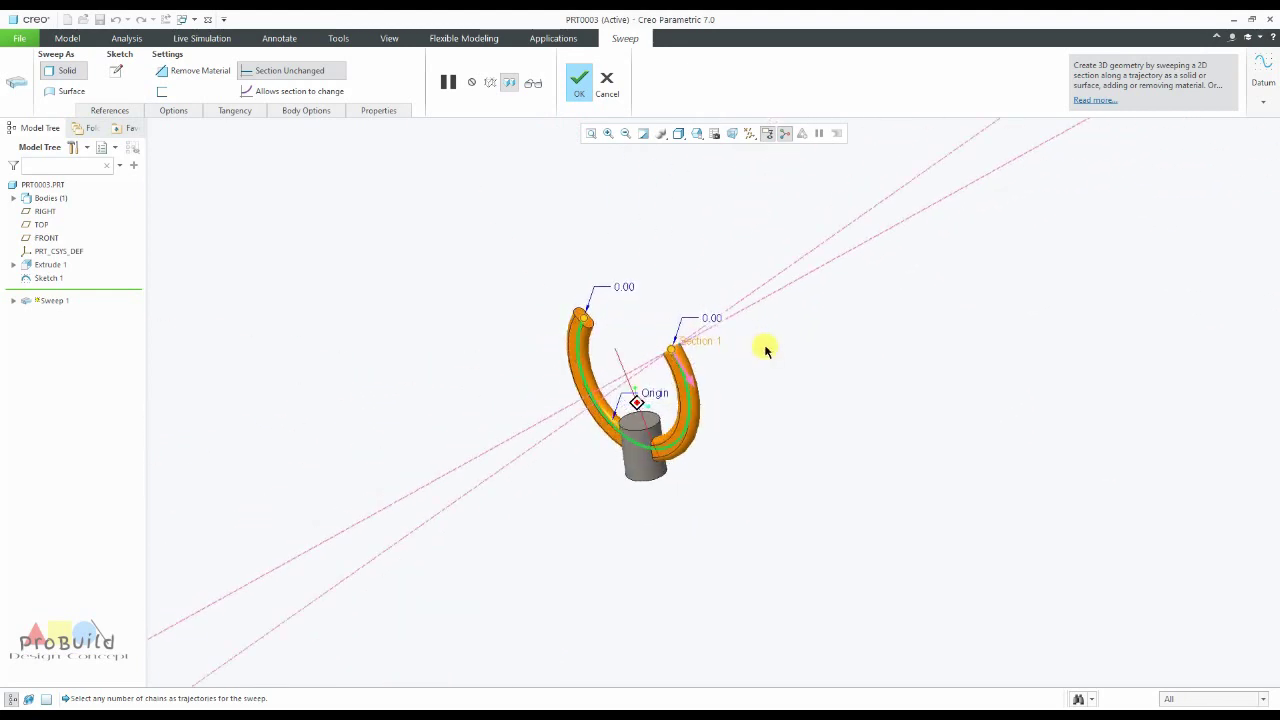
pyautogui.click(436, 714)
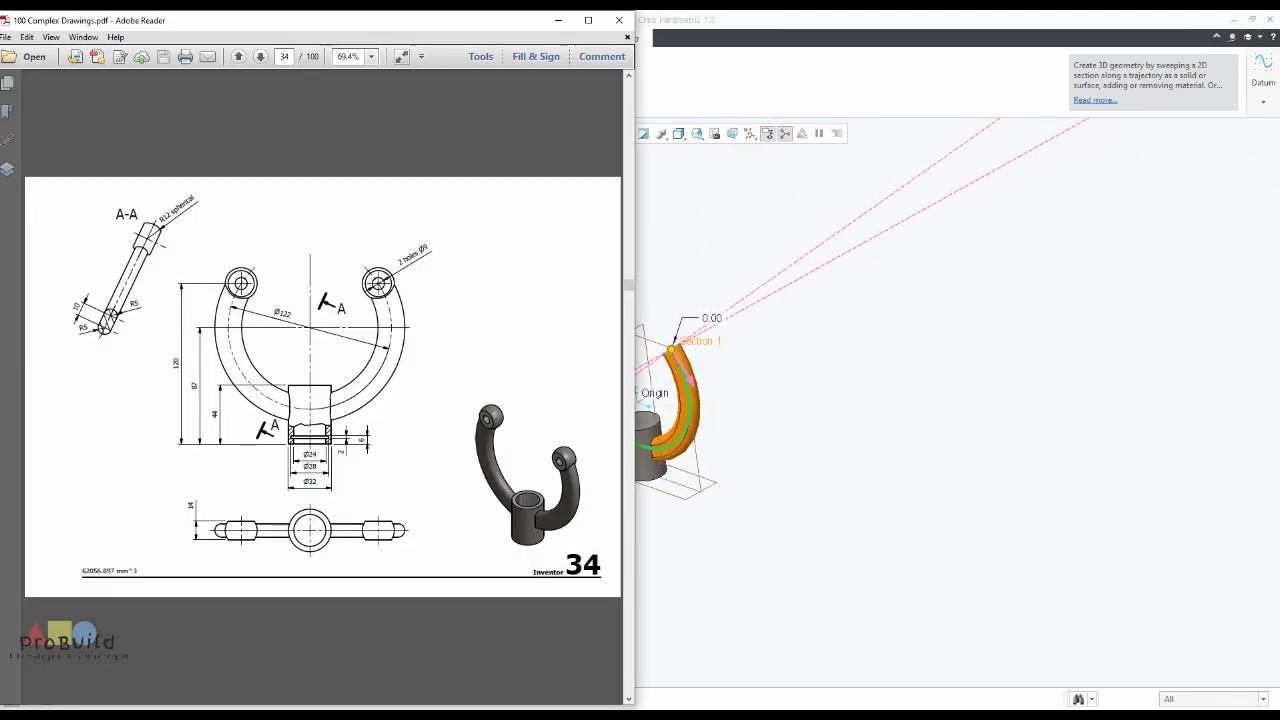
pyautogui.hotkey('alt', 'Tab')
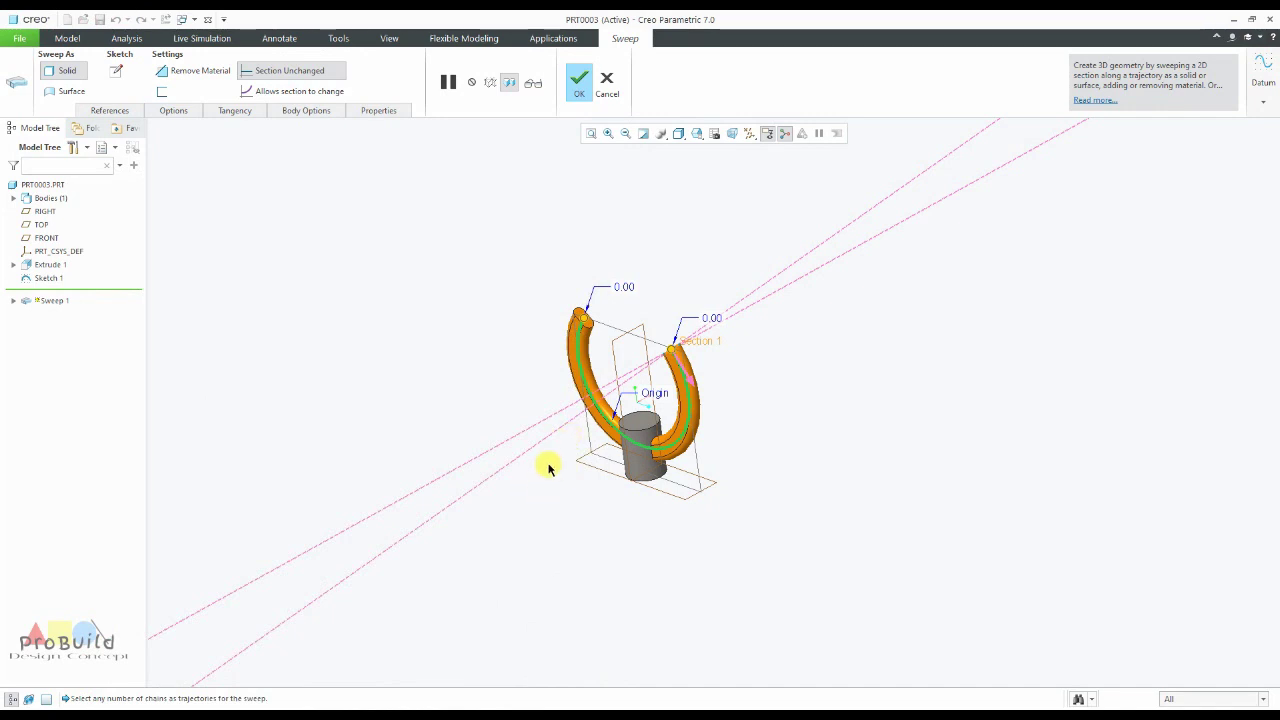
pyautogui.scroll(-3, 548, 468)
pyautogui.scroll(5, 588, 390)
pyautogui.click(578, 80)
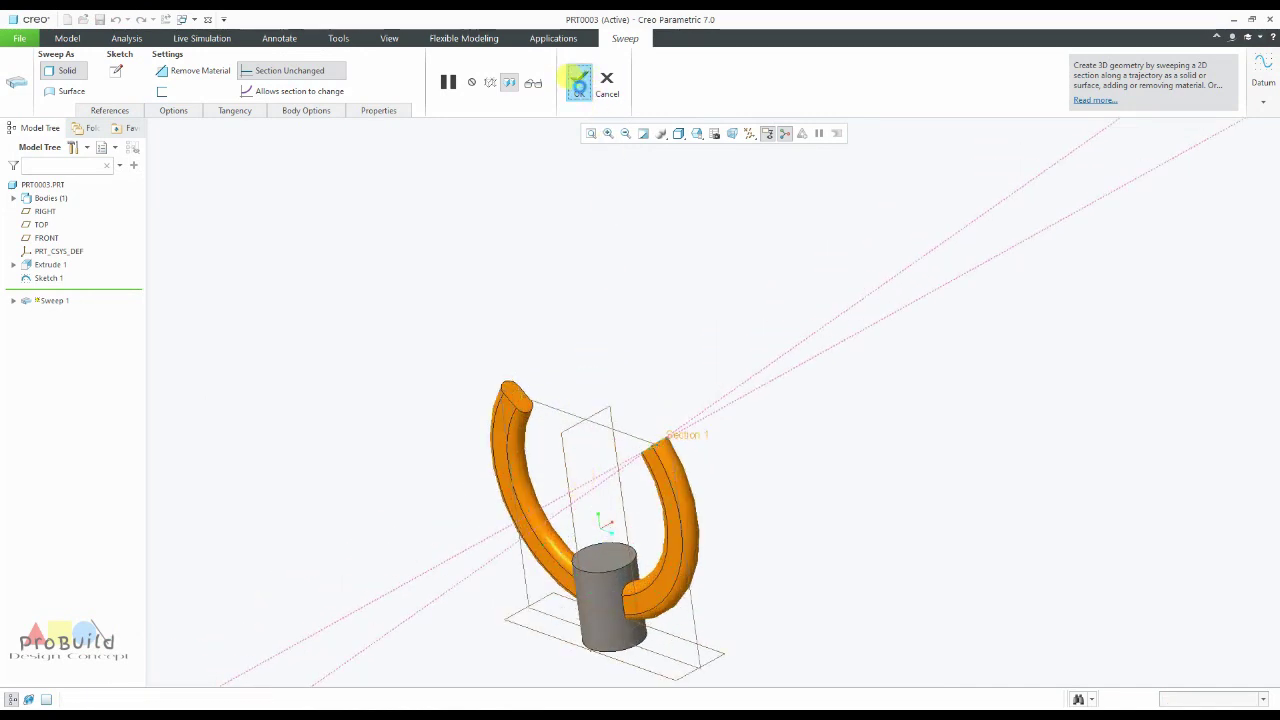
pyautogui.moveTo(580, 400); pyautogui.dragTo(587, 495, button='middle')
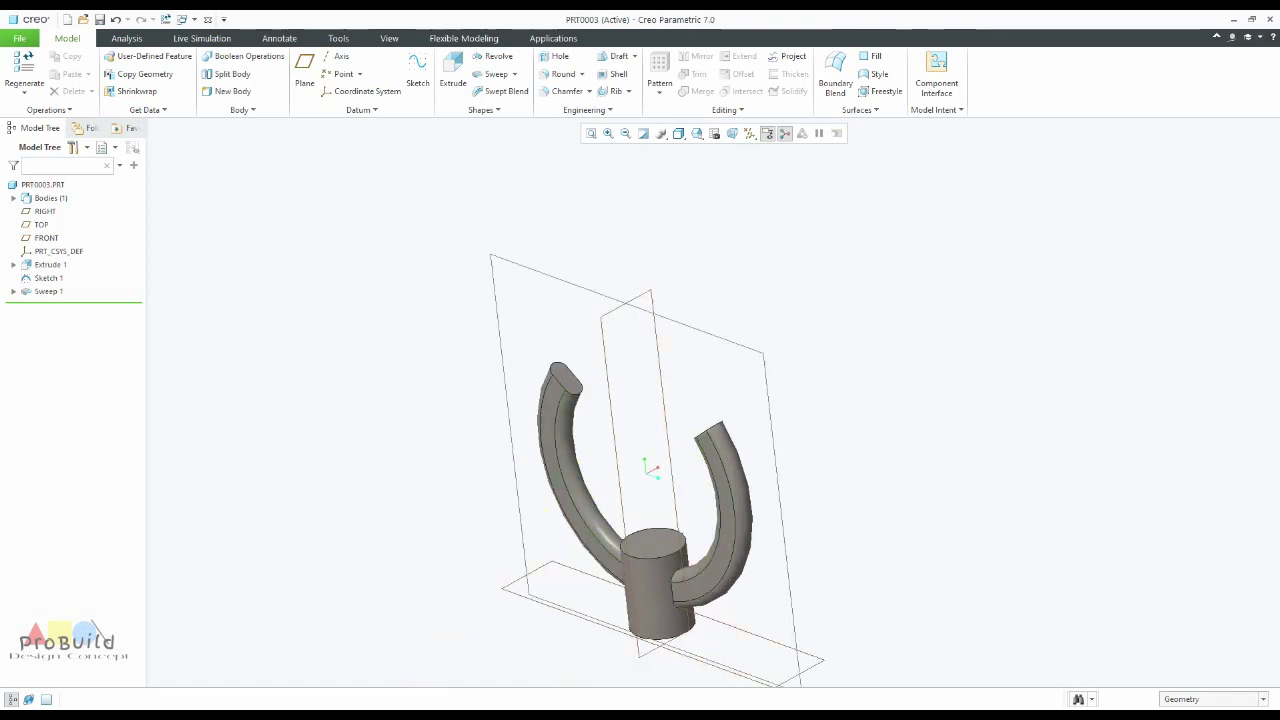
# Check drawing 34 for the arm-end details and create a datum plane on one arm's flat end face with zero offset.
pyautogui.hotkey('alt', 'Tab')
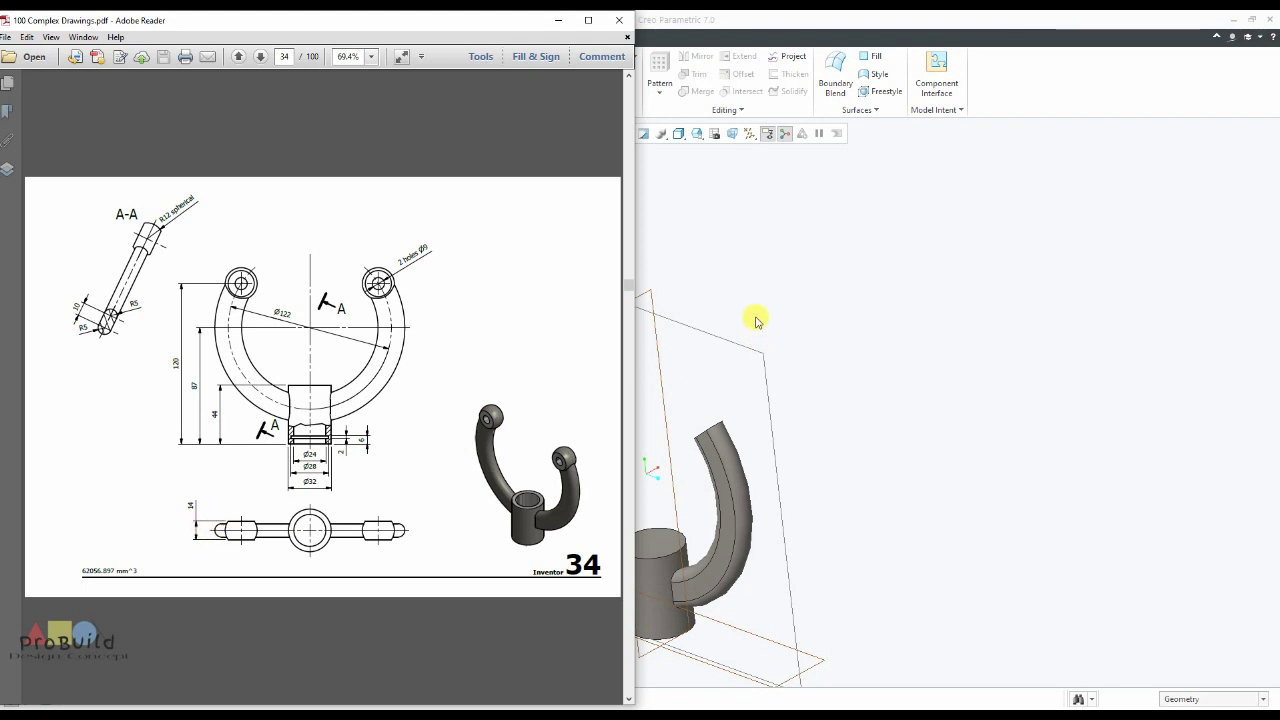
pyautogui.click(672, 315)
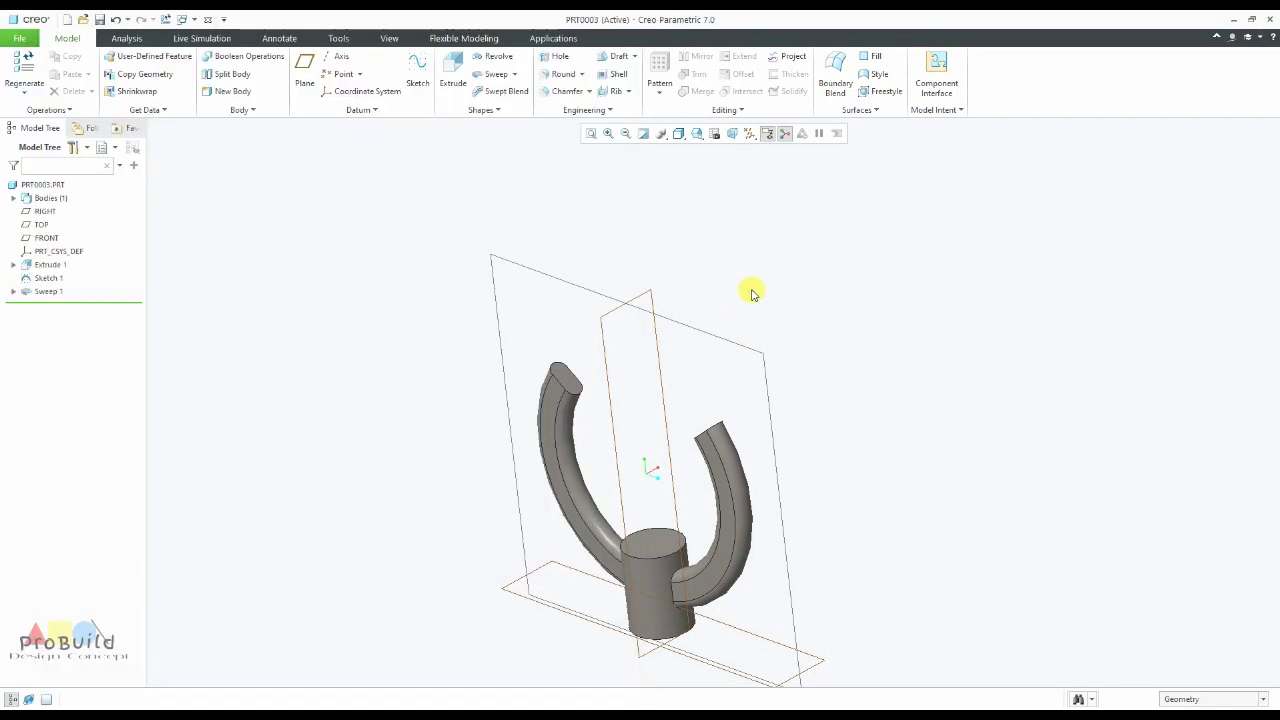
pyautogui.scroll(3, 573, 397)
pyautogui.moveTo(573, 397); pyautogui.dragTo(540, 568, button='middle')
pyautogui.scroll(3, 540, 568)
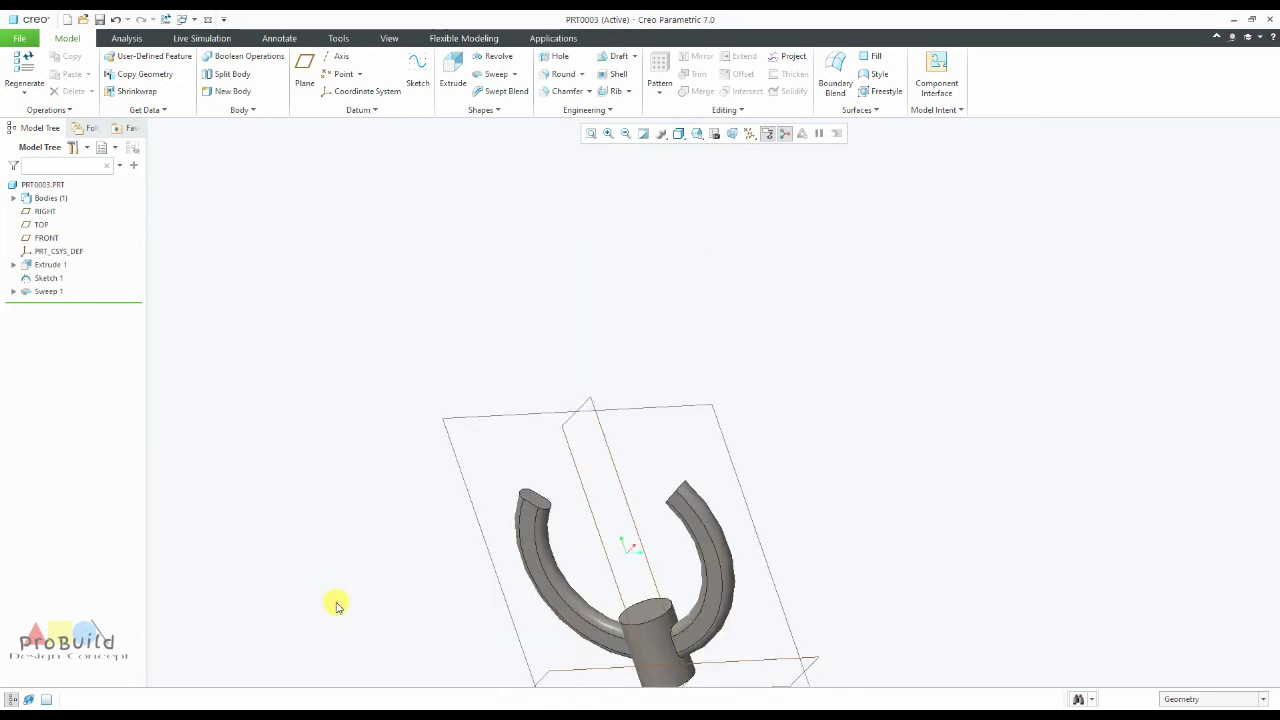
pyautogui.click(300, 84)
pyautogui.scroll(3, 545, 517)
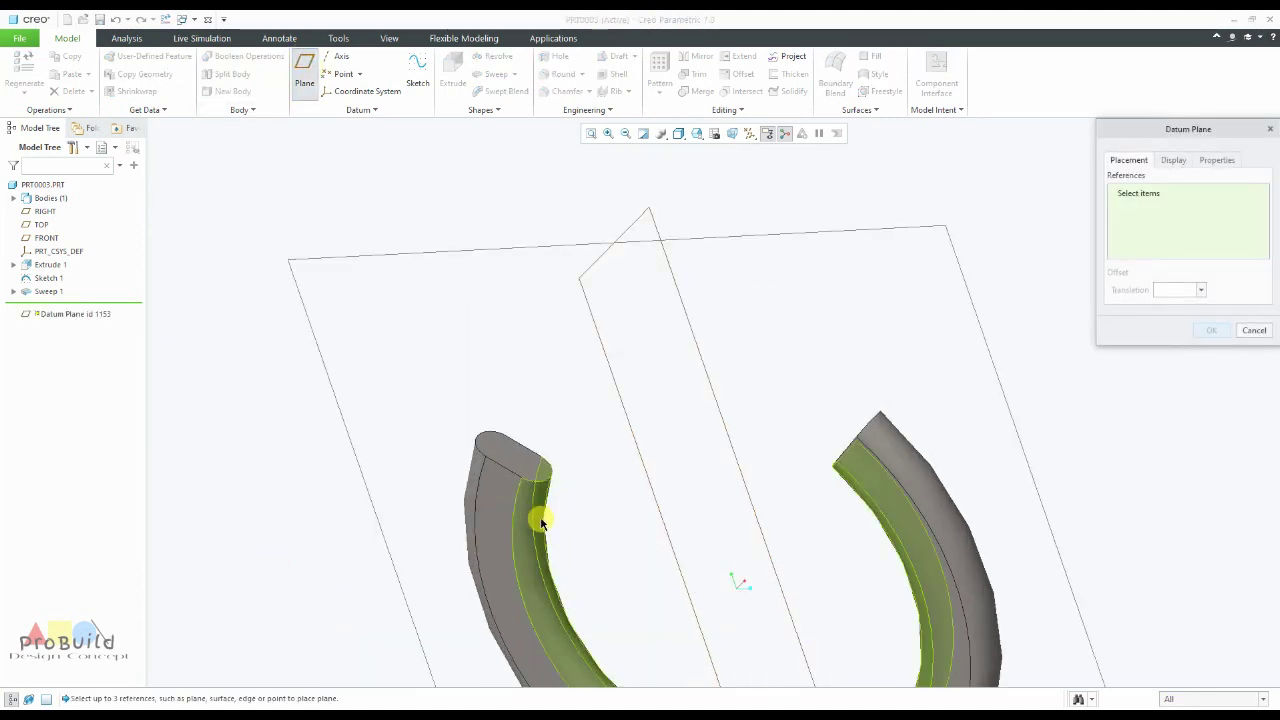
pyautogui.click(522, 463)
pyautogui.scroll(-3, 523, 462)
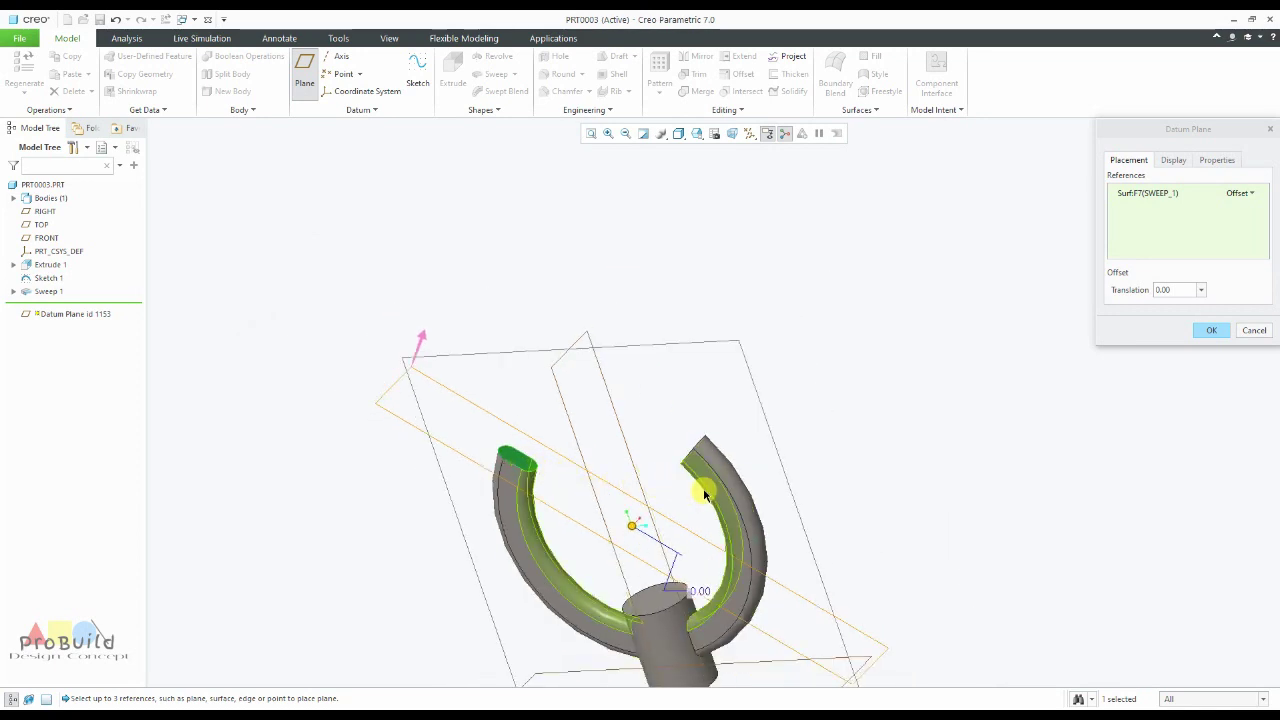
pyautogui.click(525, 467)
pyautogui.click(525, 467)
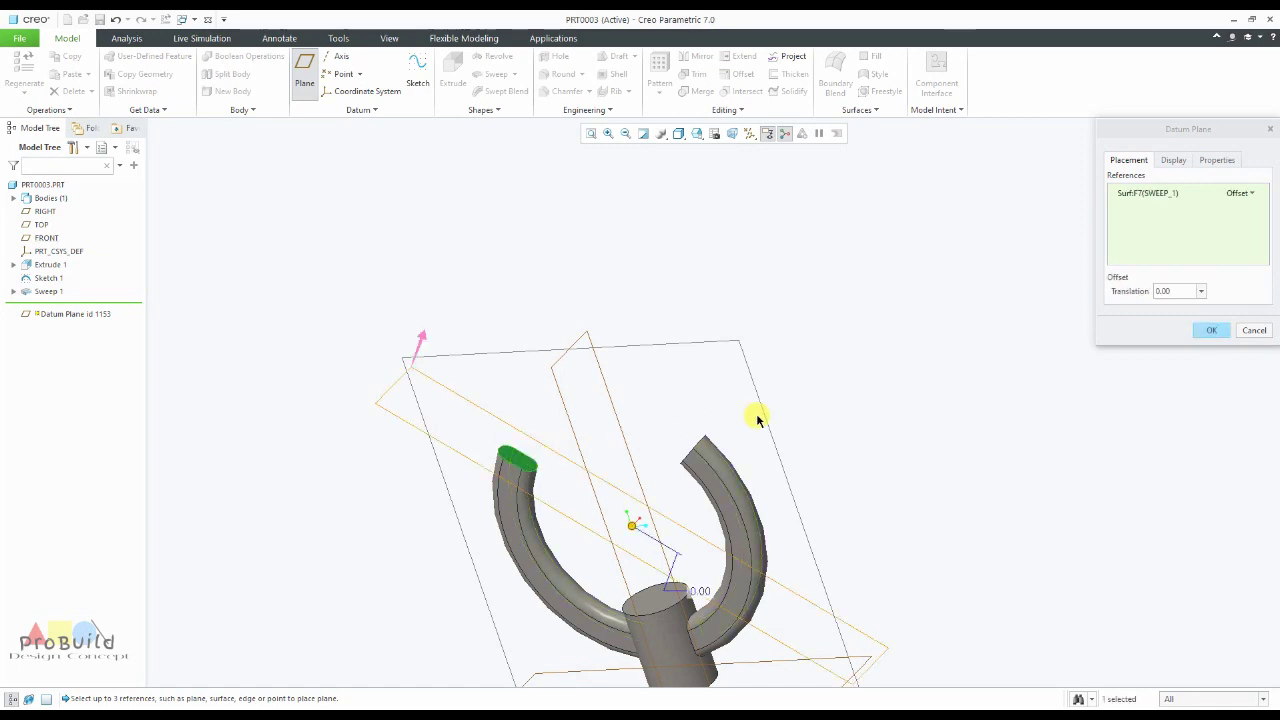
pyautogui.click(1207, 333)
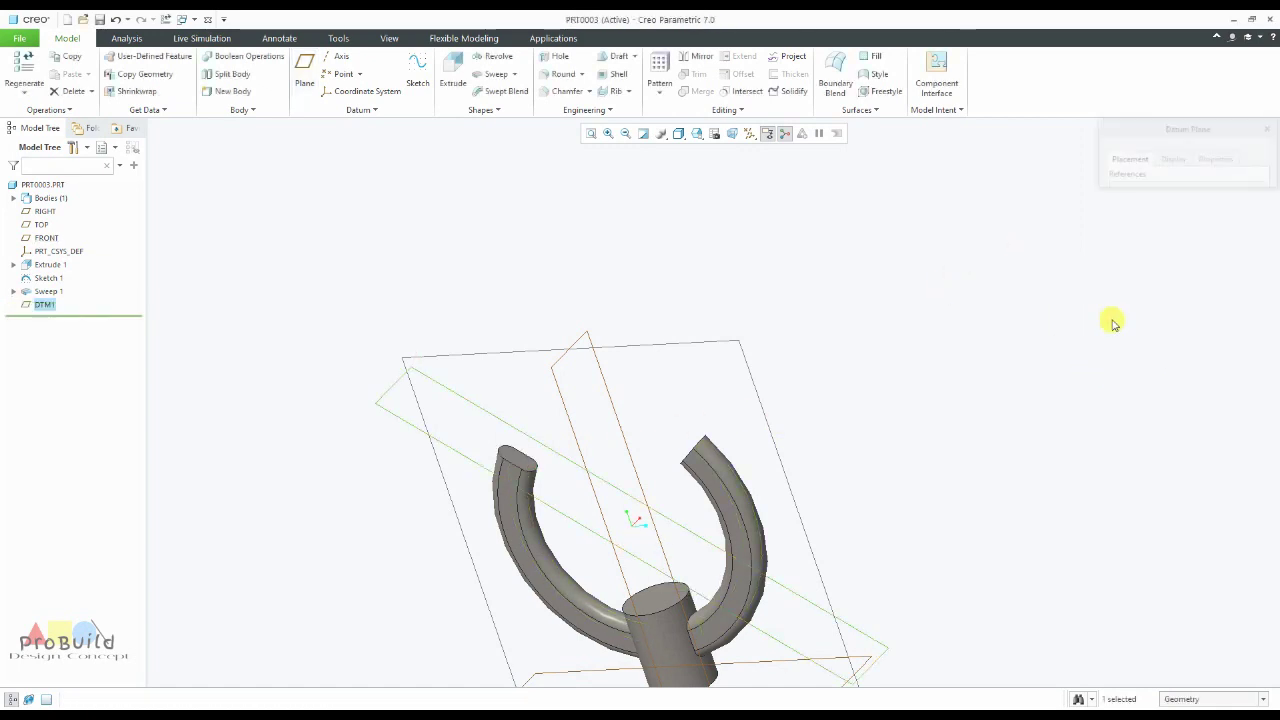
# Start a Revolve on the new datum plane and draw a vertical axis centerline through the midpoints of the slot-shaped end face's straight edges.
pyautogui.click(376, 403)
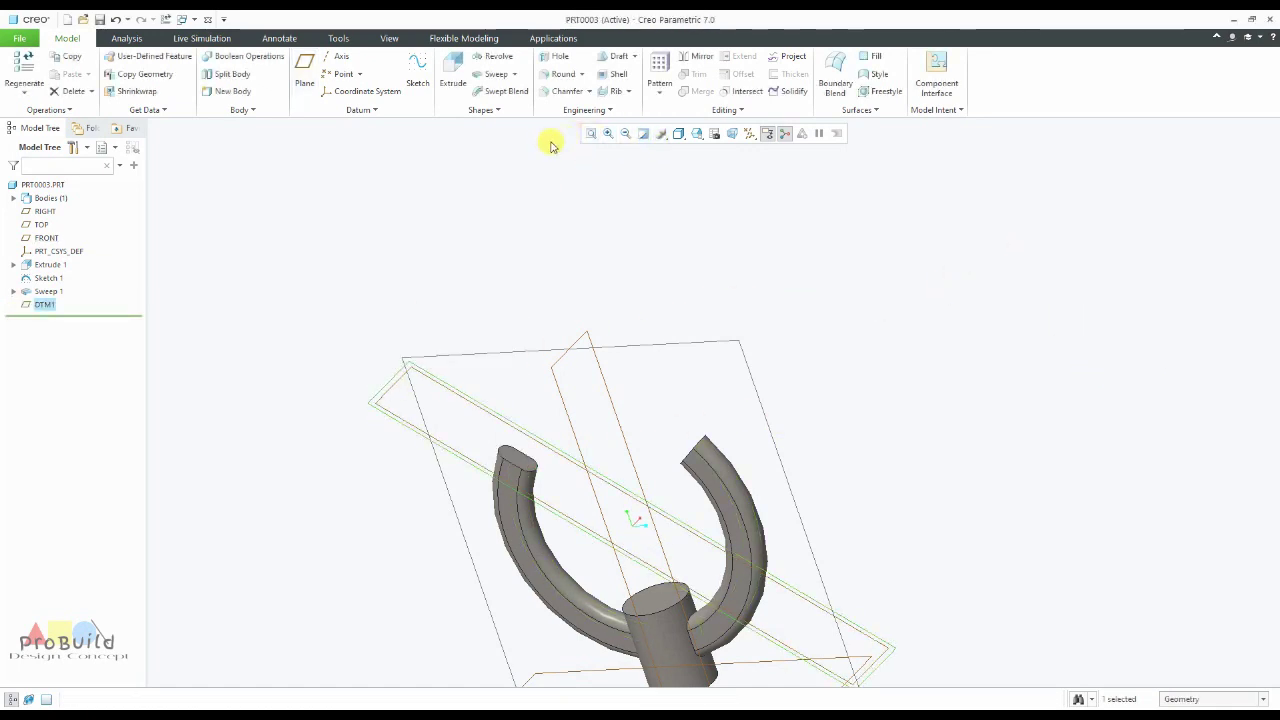
pyautogui.click(507, 62)
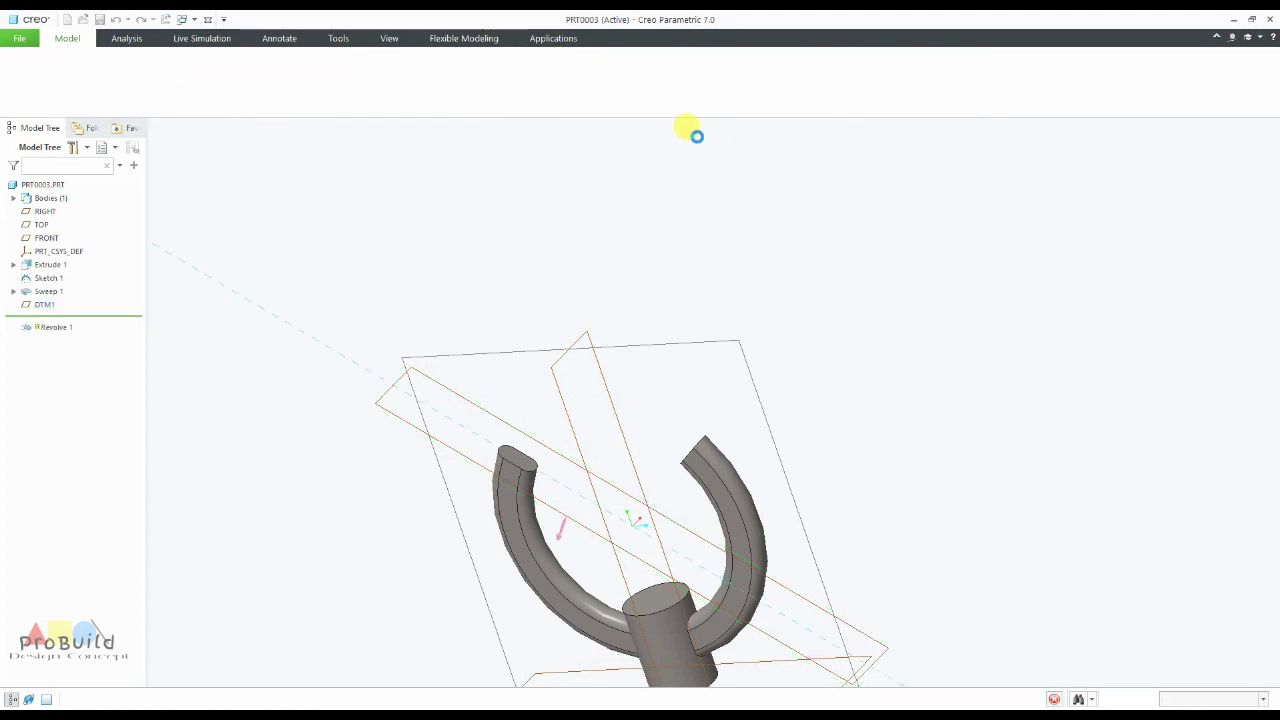
pyautogui.scroll(8, 585, 403)
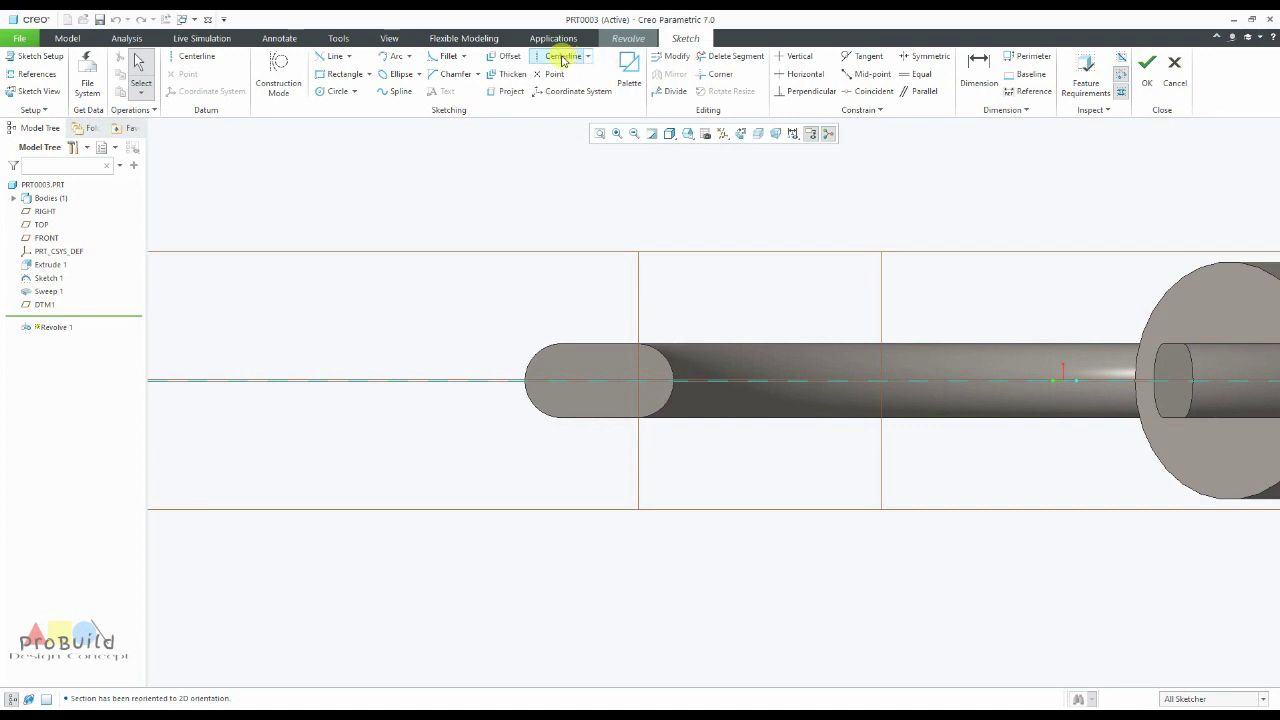
pyautogui.click(195, 57)
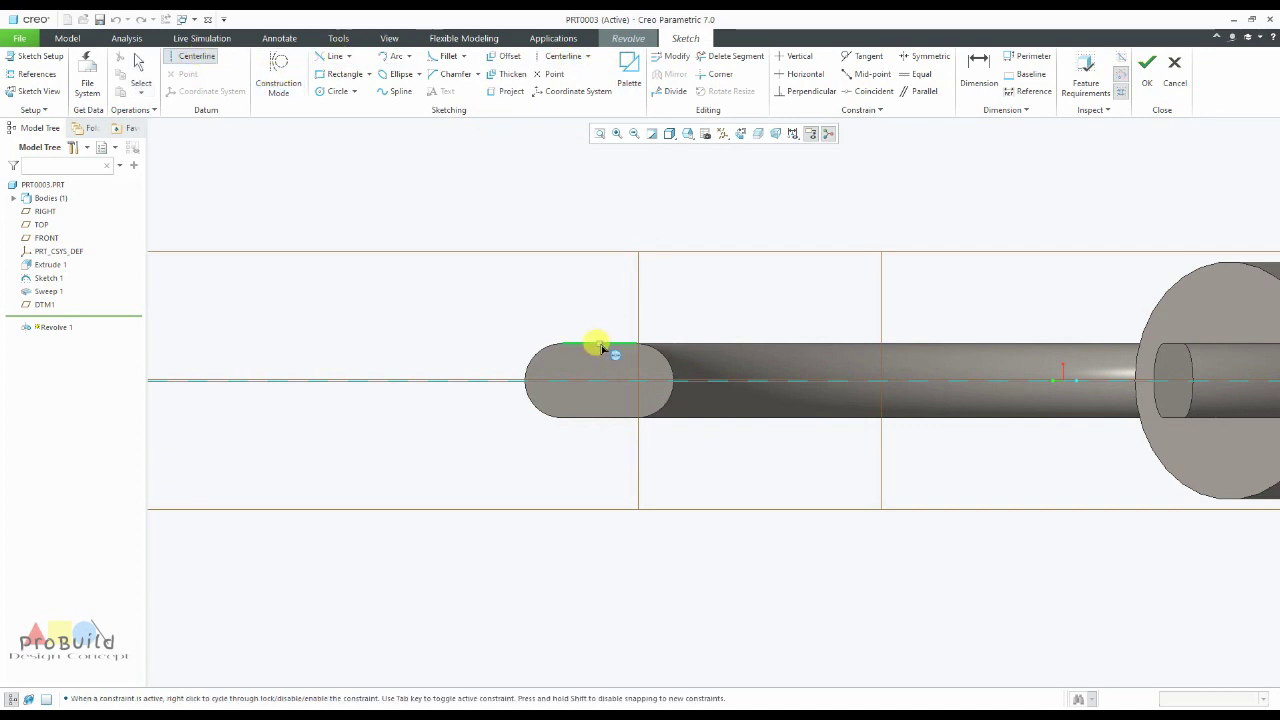
pyautogui.click(600, 423)
pyautogui.middleClick(612, 442)
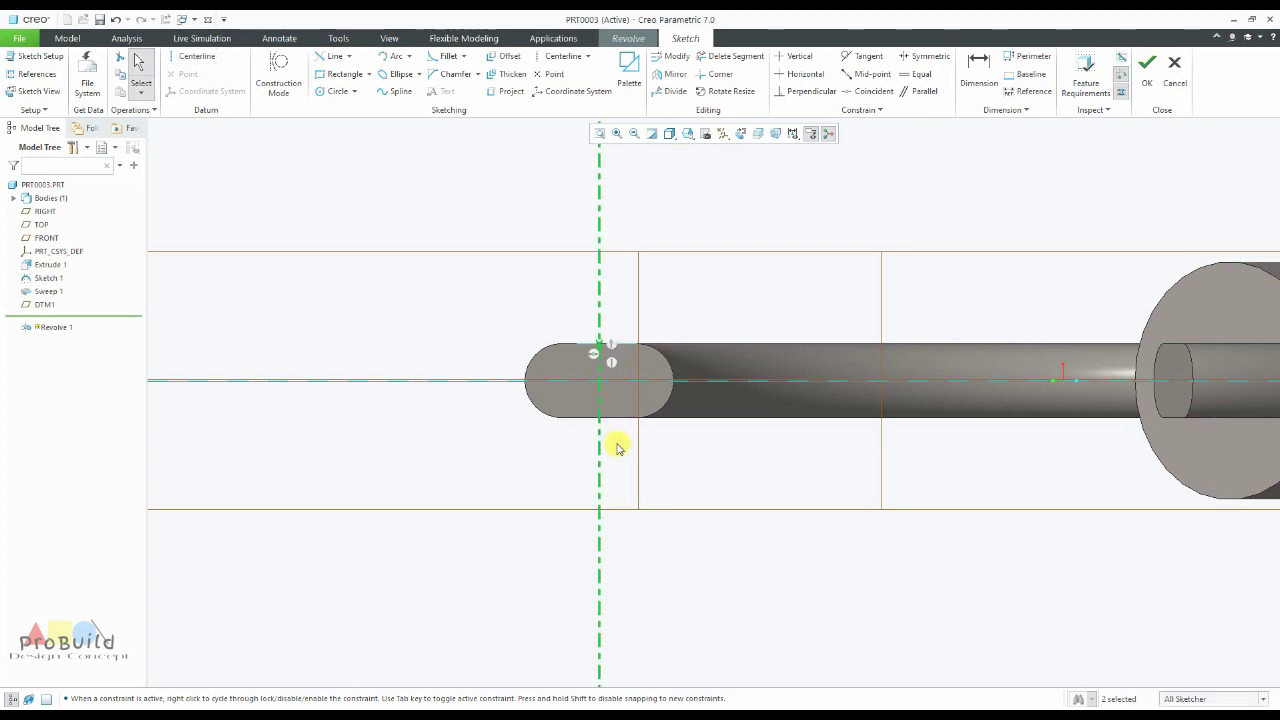
pyautogui.scroll(4, 617, 446)
pyautogui.scroll(-3, 646, 445)
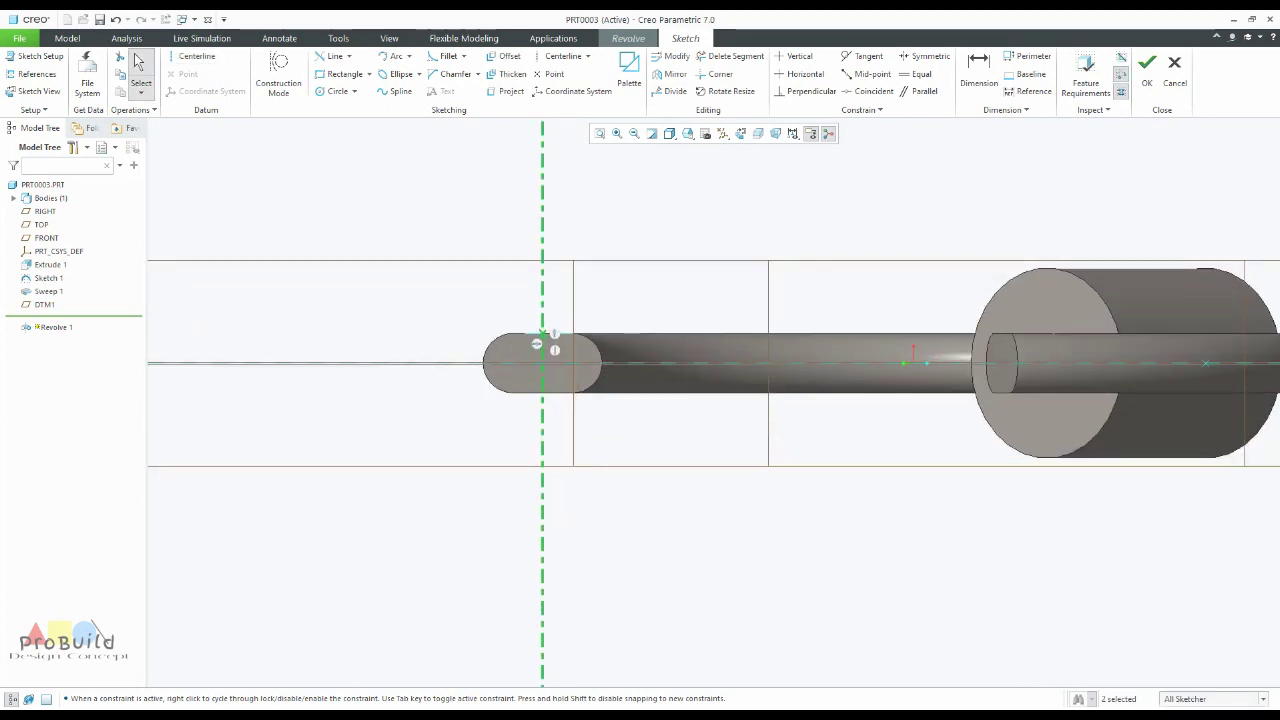
# Consult the drawing for the spherical end, draw a circle centred where the axis crosses the horizontal reference, and set its diameter to 24 mm.
pyautogui.moveTo(431, 715)
pyautogui.click(430, 665)
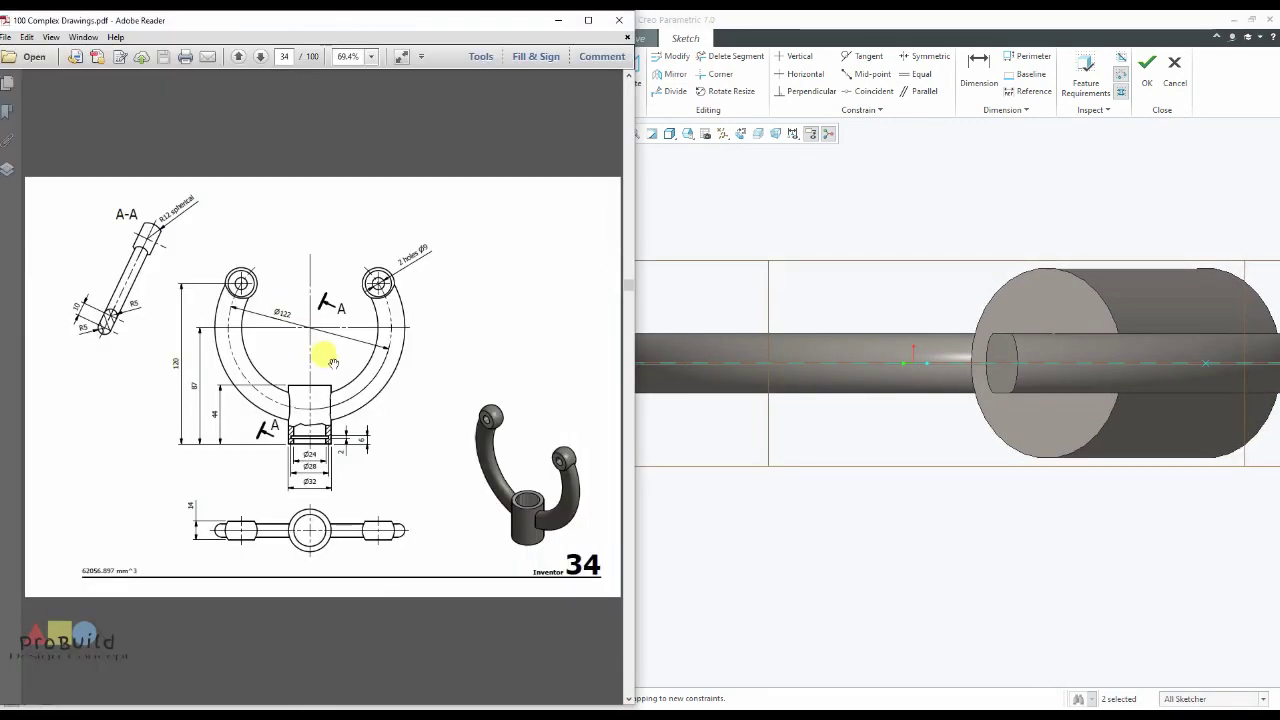
pyautogui.click(670, 440)
pyautogui.scroll(-3, 600, 420)
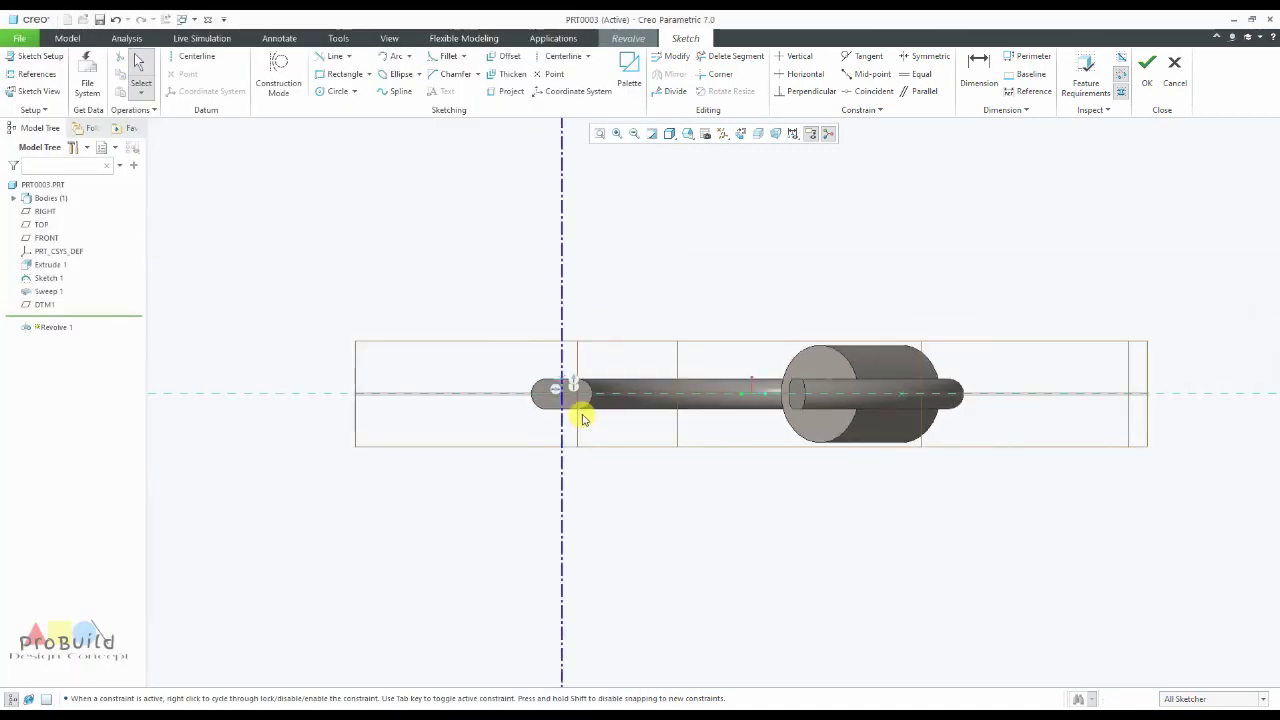
pyautogui.scroll(4, 623, 380)
pyautogui.click(338, 91)
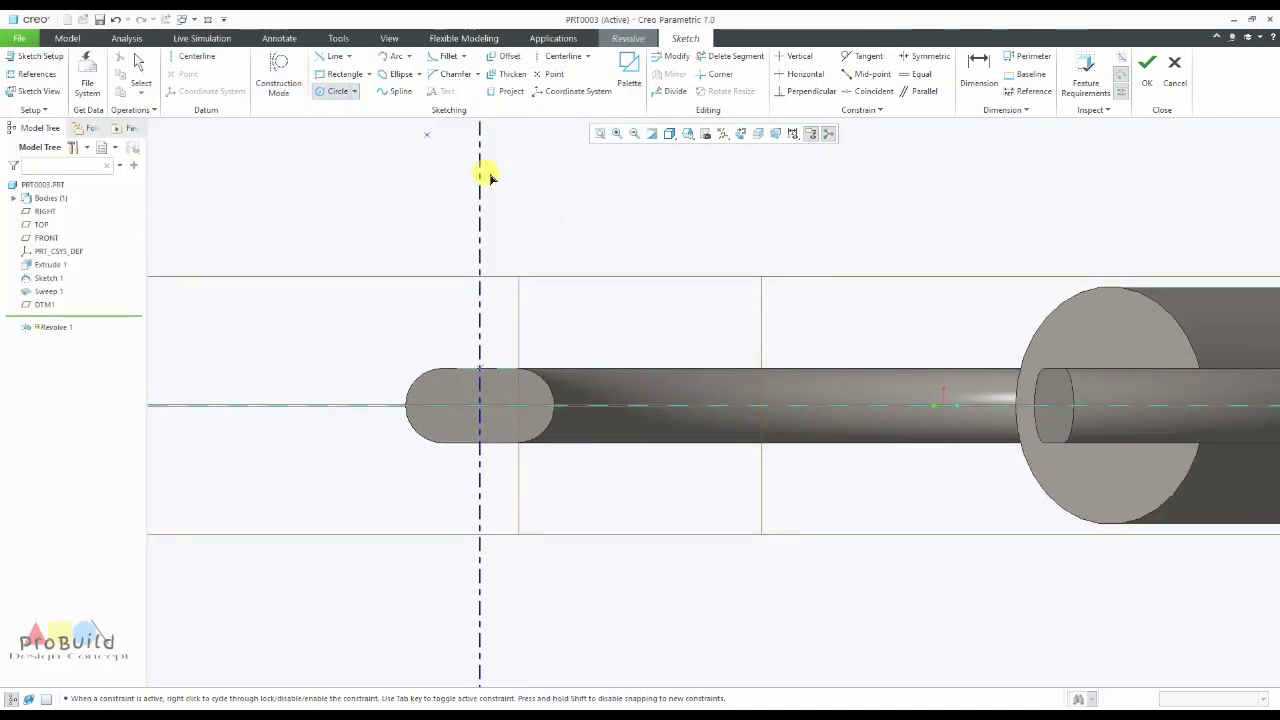
pyautogui.click(480, 405)
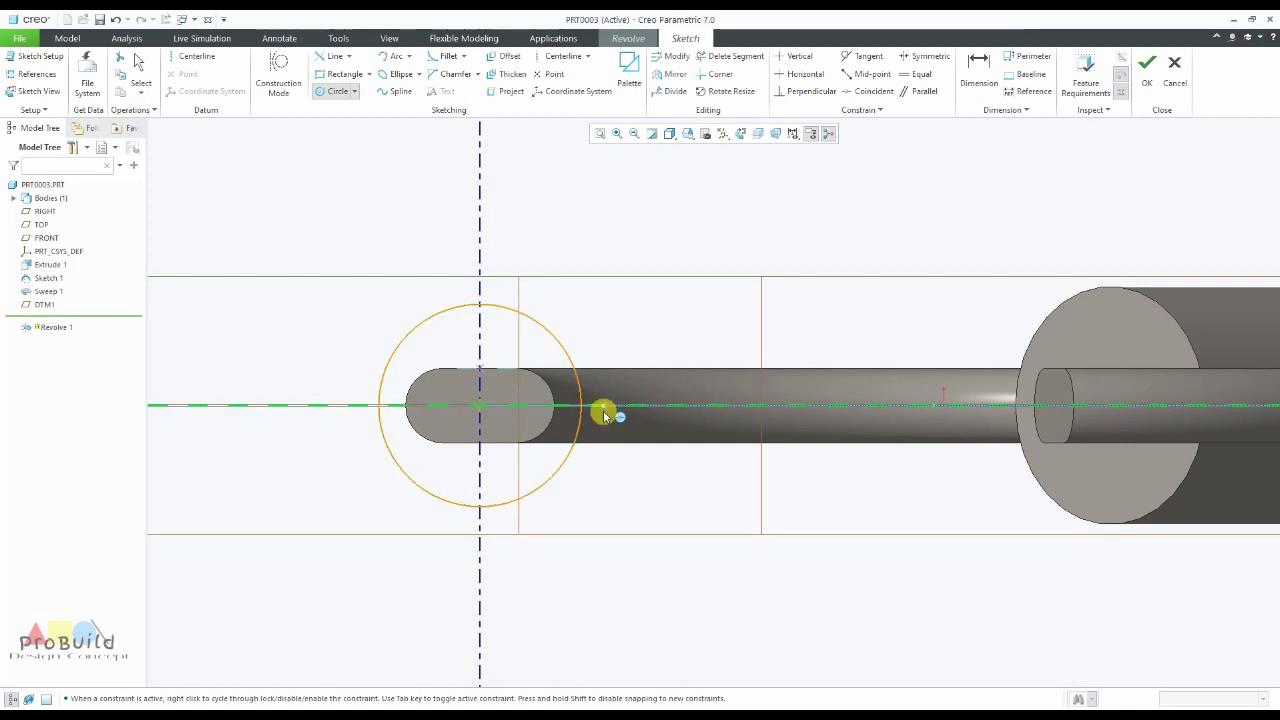
pyautogui.click(582, 405)
pyautogui.middleClick(390, 312)
pyautogui.click(355, 311)
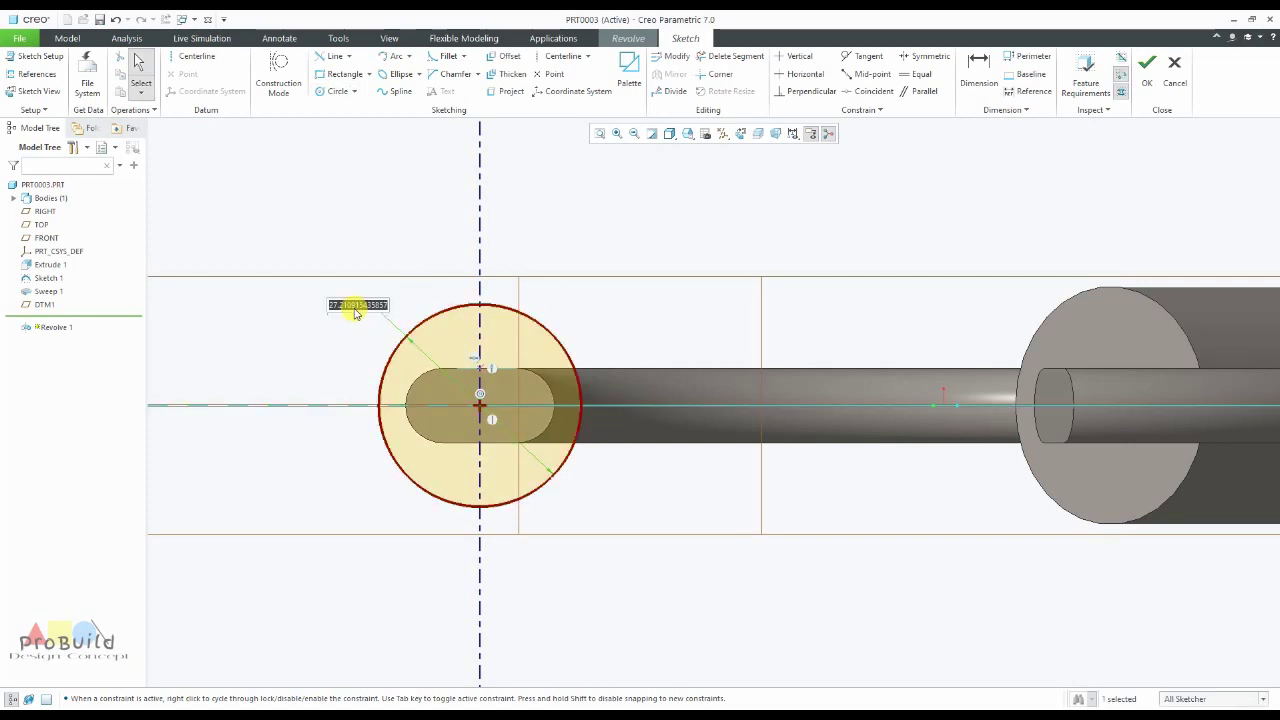
pyautogui.write('24')
pyautogui.press('Return')
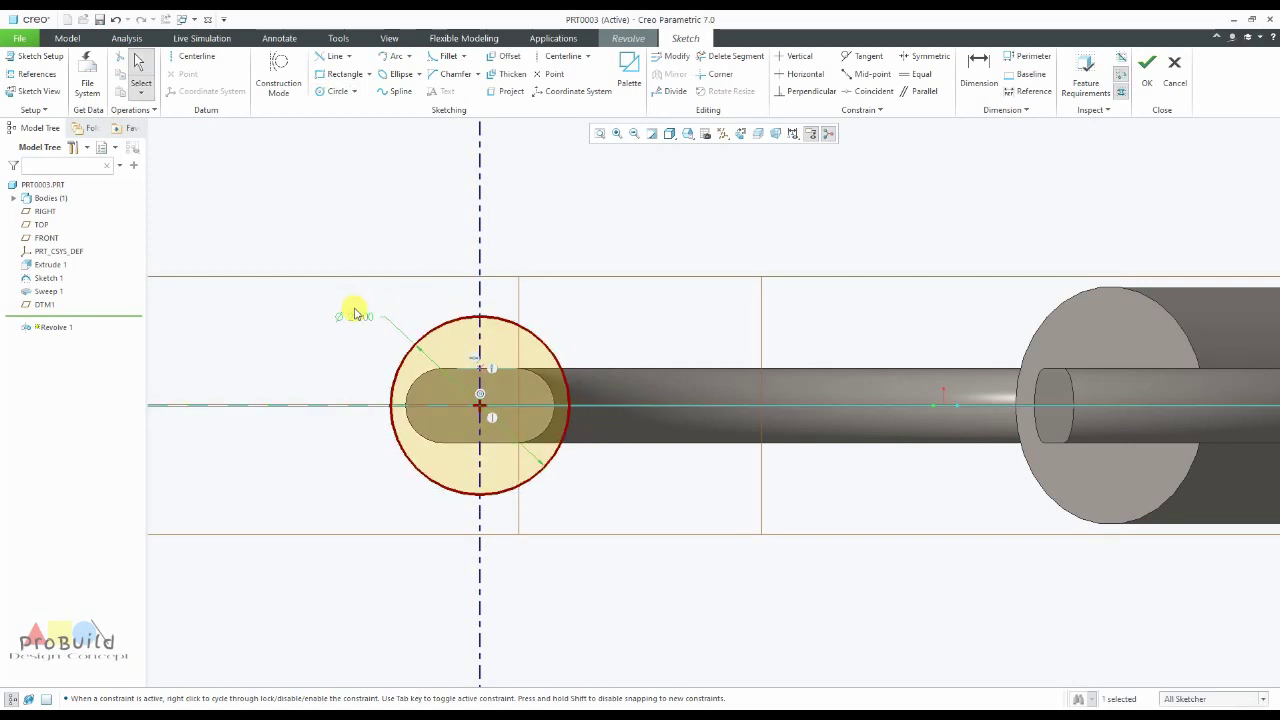
# Draw a vertical line along the axis across the full diameter of the circle.
pyautogui.click(348, 56)
pyautogui.click(338, 74)
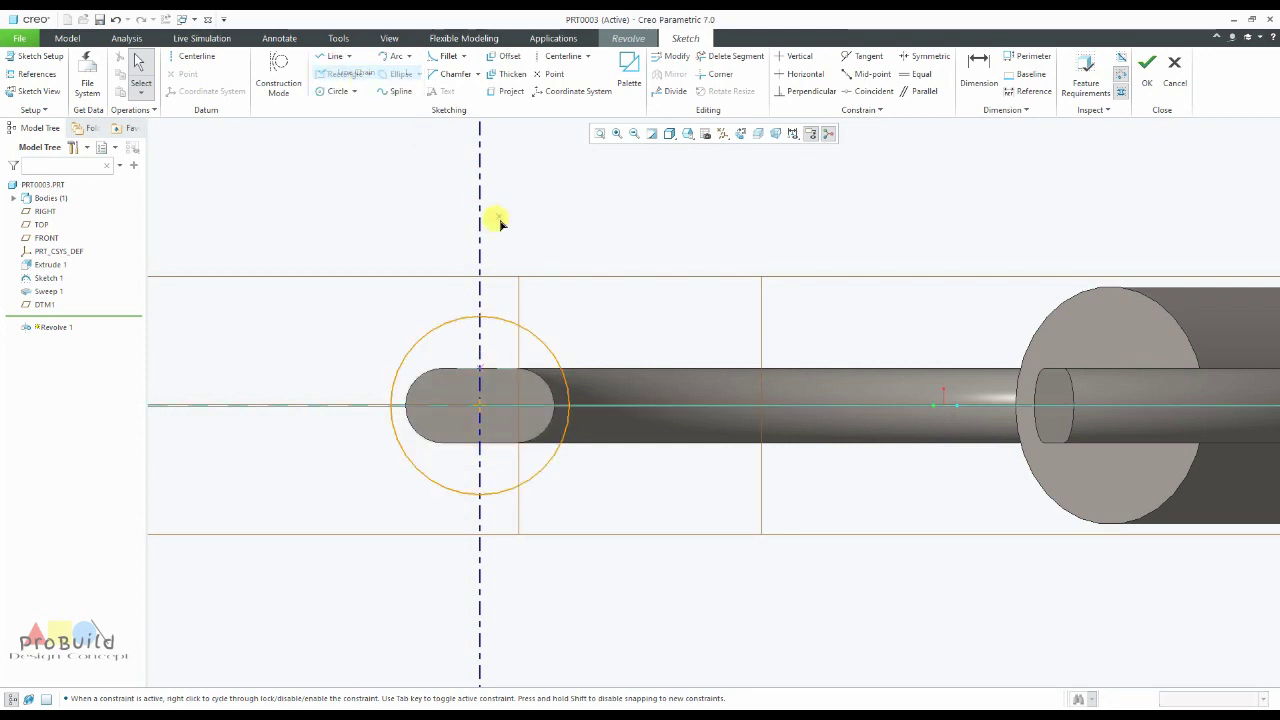
pyautogui.click(480, 318)
pyautogui.click(477, 490)
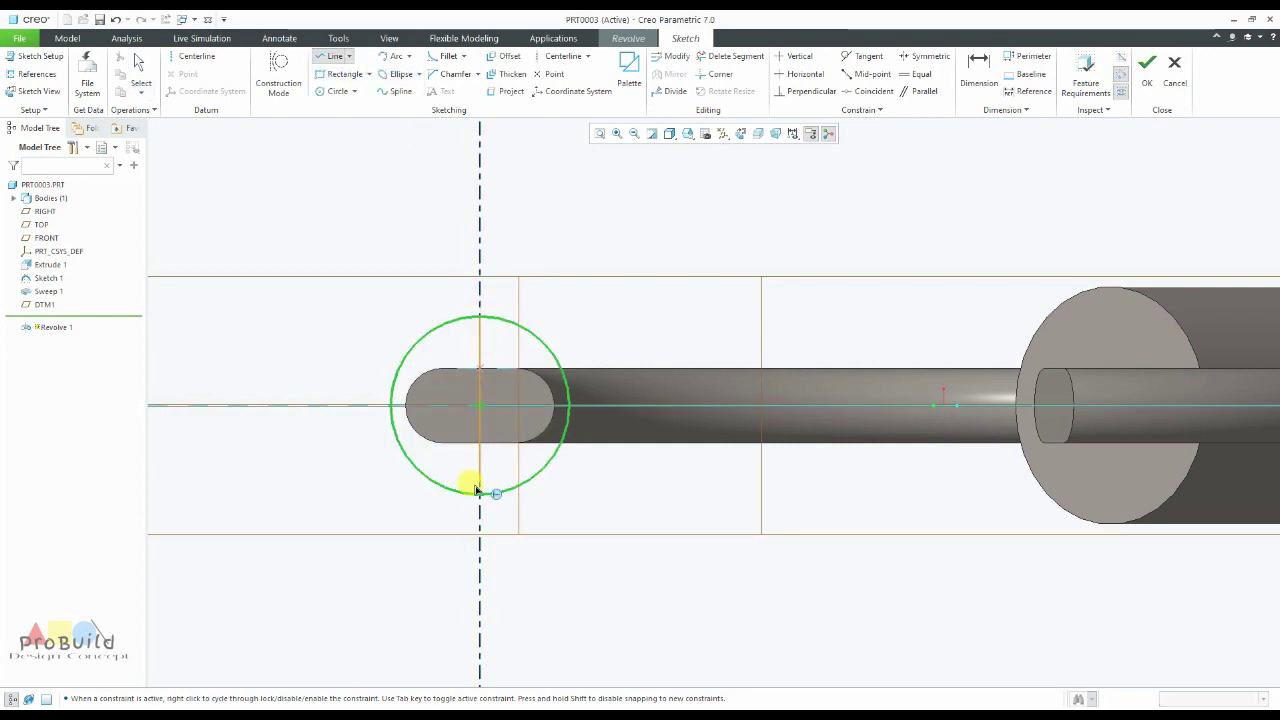
pyautogui.middleClick(566, 522)
pyautogui.middleClick(566, 522)
# Trim away the outer half of the circle, leaving a closed half-circle on the side facing the hub.
pyautogui.click(423, 489)
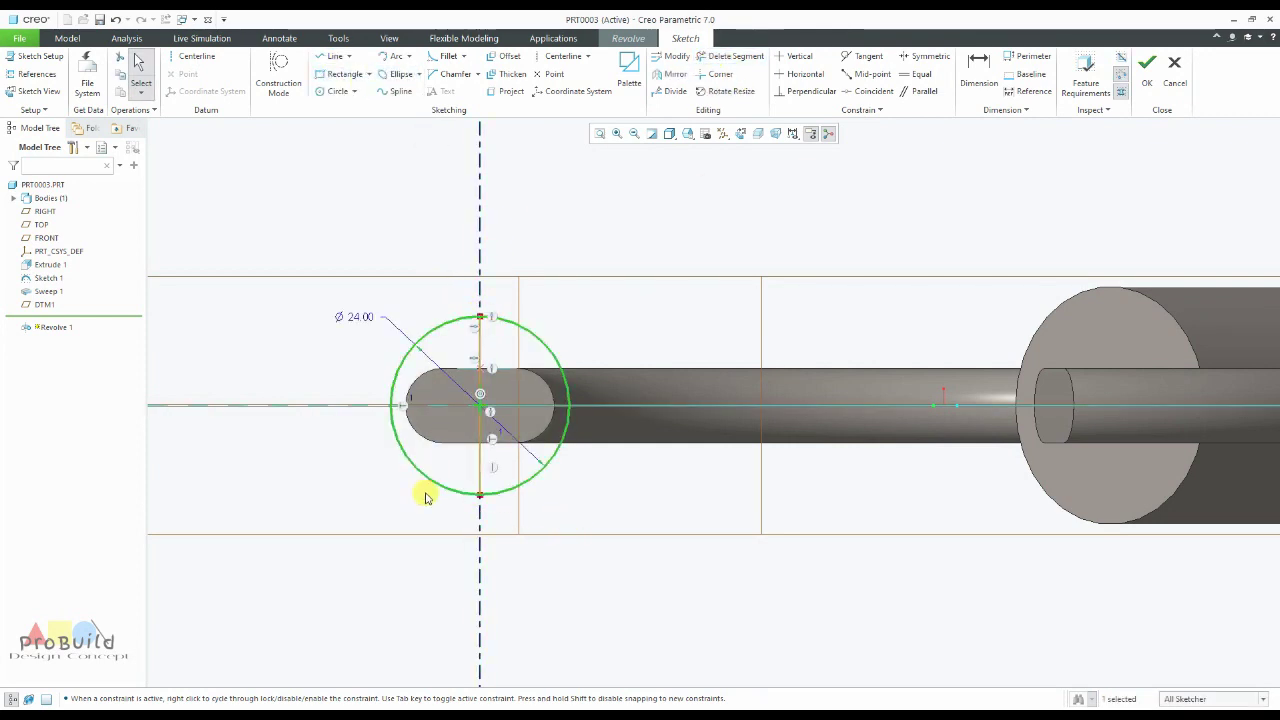
pyautogui.click(733, 56)
pyautogui.moveTo(428, 322); pyautogui.dragTo(429, 477)
pyautogui.middleClick(429, 474)
pyautogui.scroll(-3, 429, 471)
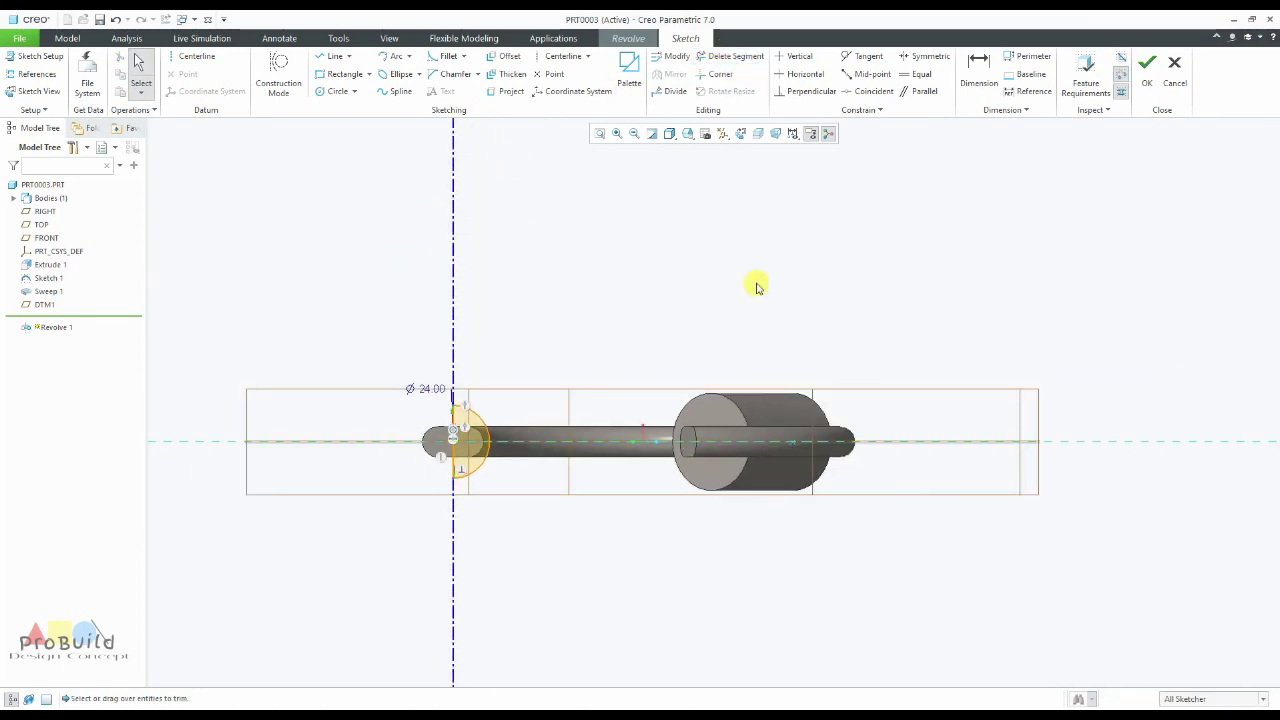
# Accept the half-circle section for a 360-degree revolve and compare the previewed sphere with drawing 34.
pyautogui.click(1145, 68)
pyautogui.moveTo(710, 201); pyautogui.dragTo(836, 208, button='middle')
pyautogui.hotkey('alt', 'Tab')
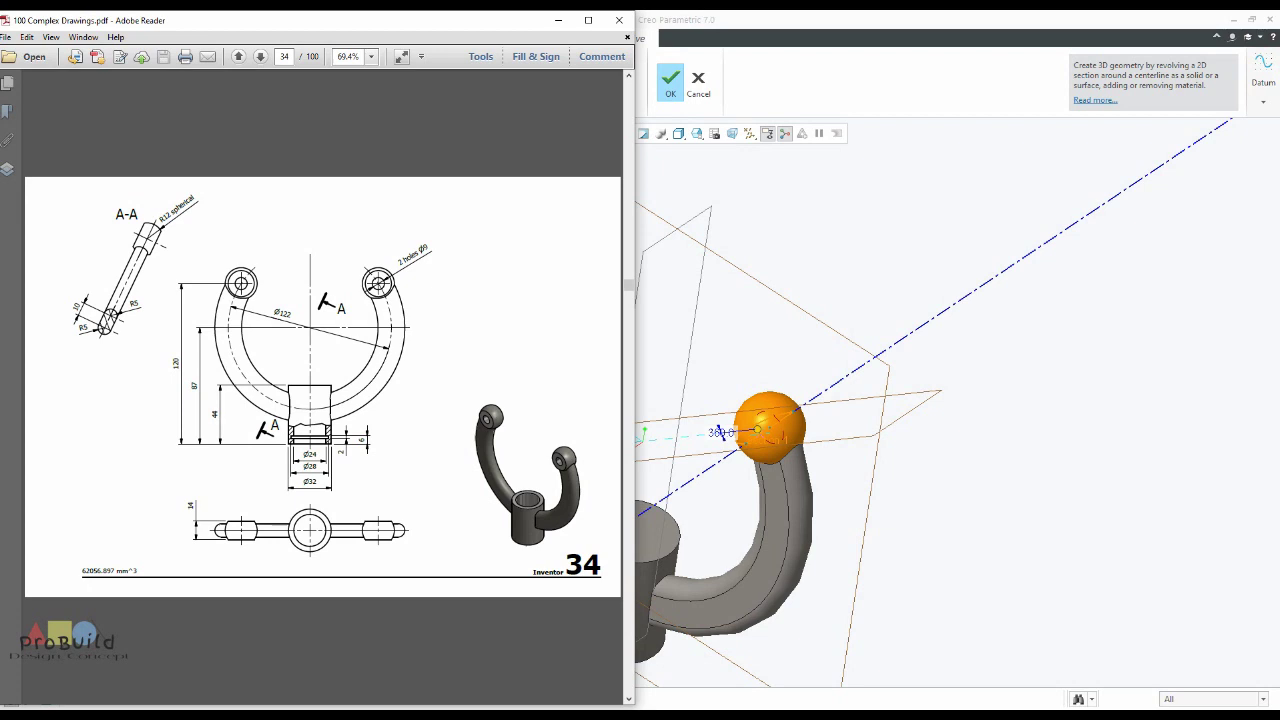
pyautogui.hotkey('alt', 'Tab')
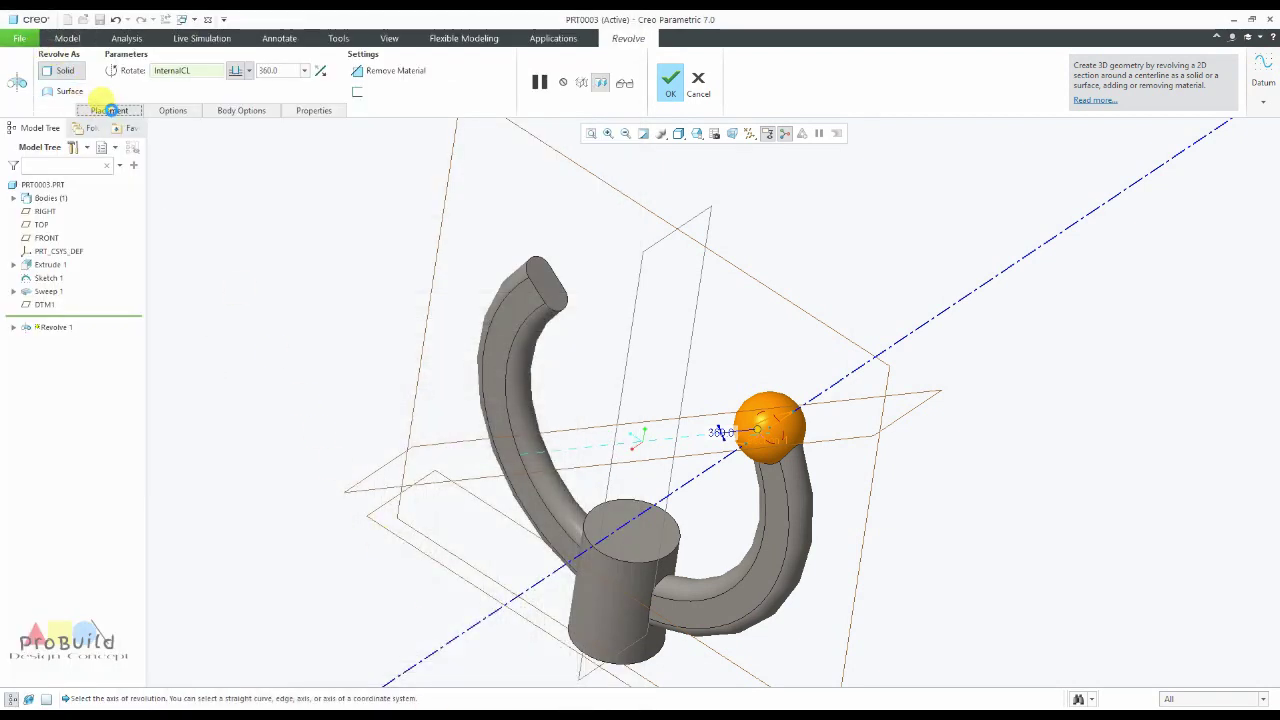
# Reopen the revolve's internal half-circle section for editing and view its sketch plane face-on.
pyautogui.click(110, 110)
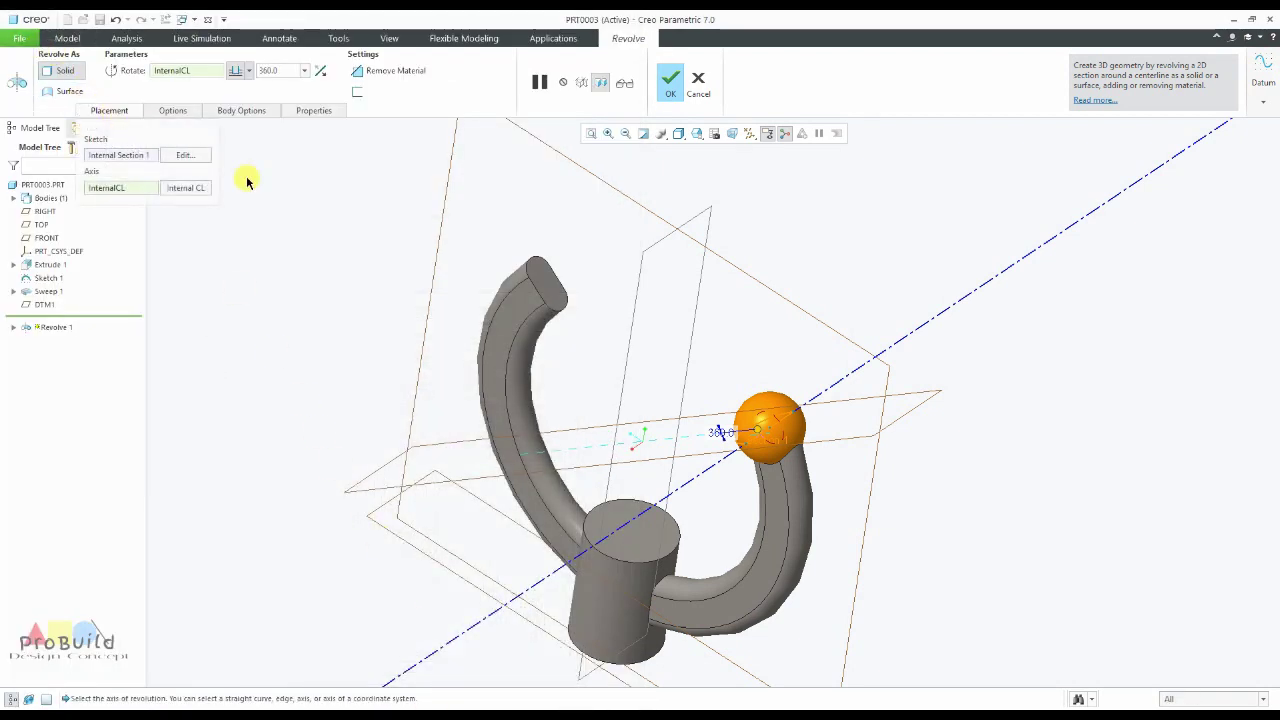
pyautogui.click(185, 153)
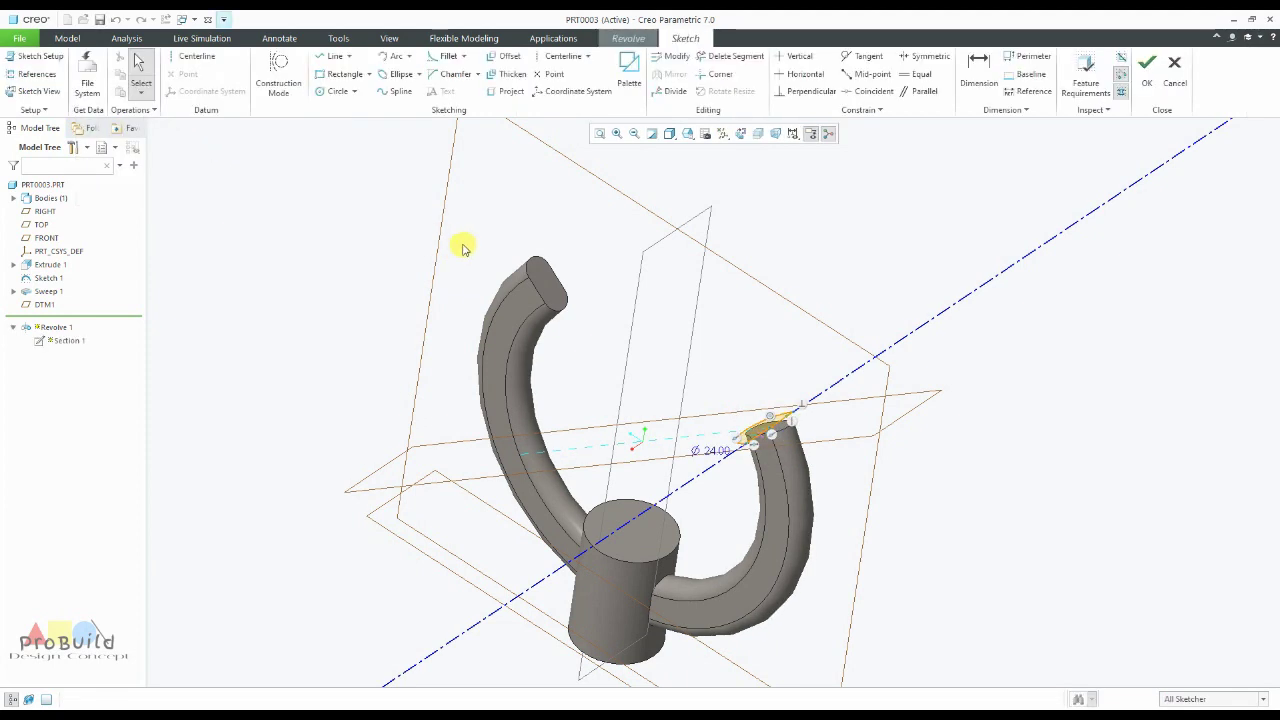
pyautogui.click(744, 135)
pyautogui.scroll(5, 776, 440)
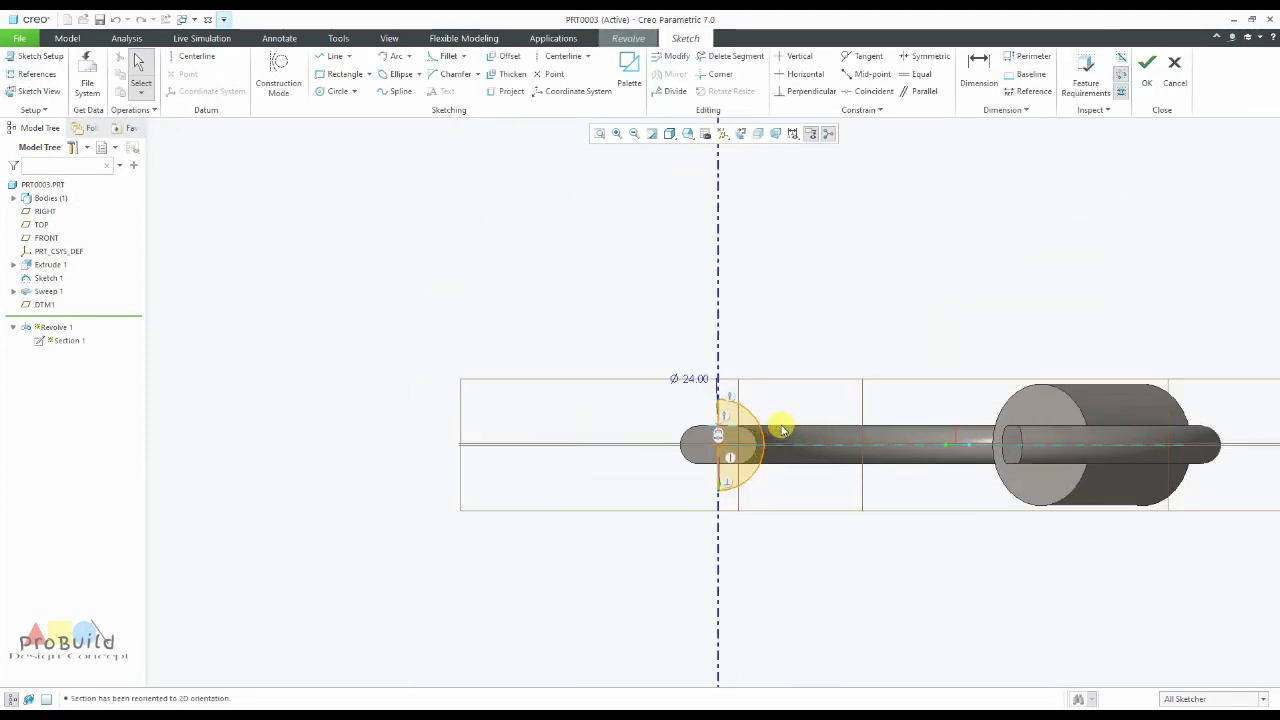
pyautogui.scroll(-2, 803, 454)
pyautogui.scroll(3, 723, 431)
pyautogui.scroll(1, 744, 443)
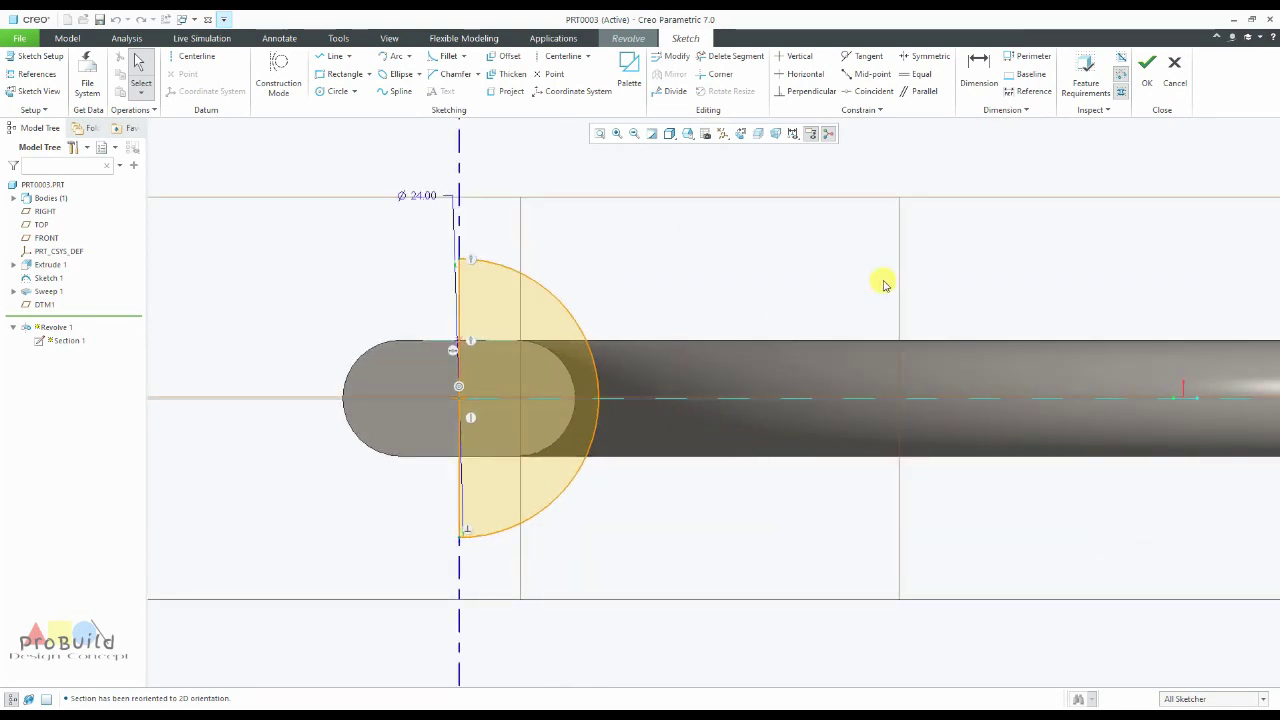
# Draw two horizontal lines from the vertical axis to the arc, one near the upper end and one near the lower end of the half-circle.
pyautogui.click(326, 60)
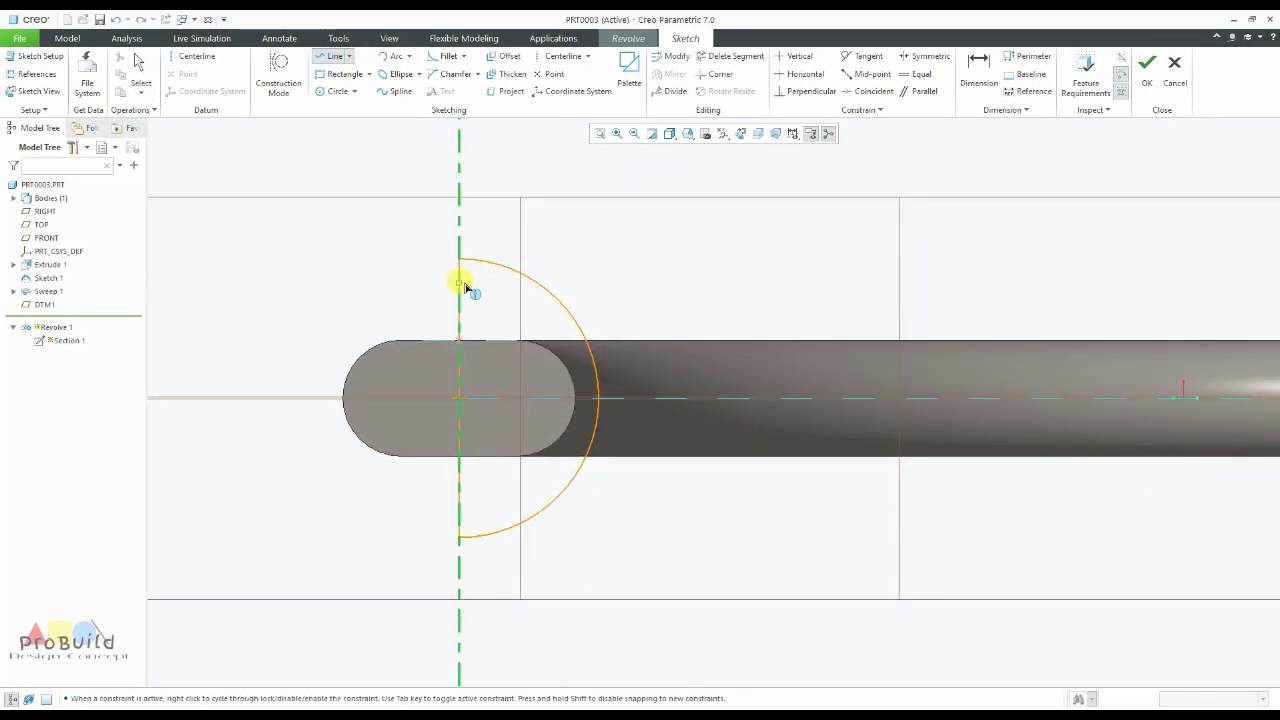
pyautogui.click(459, 283)
pyautogui.click(537, 283)
pyautogui.middleClick(560, 283)
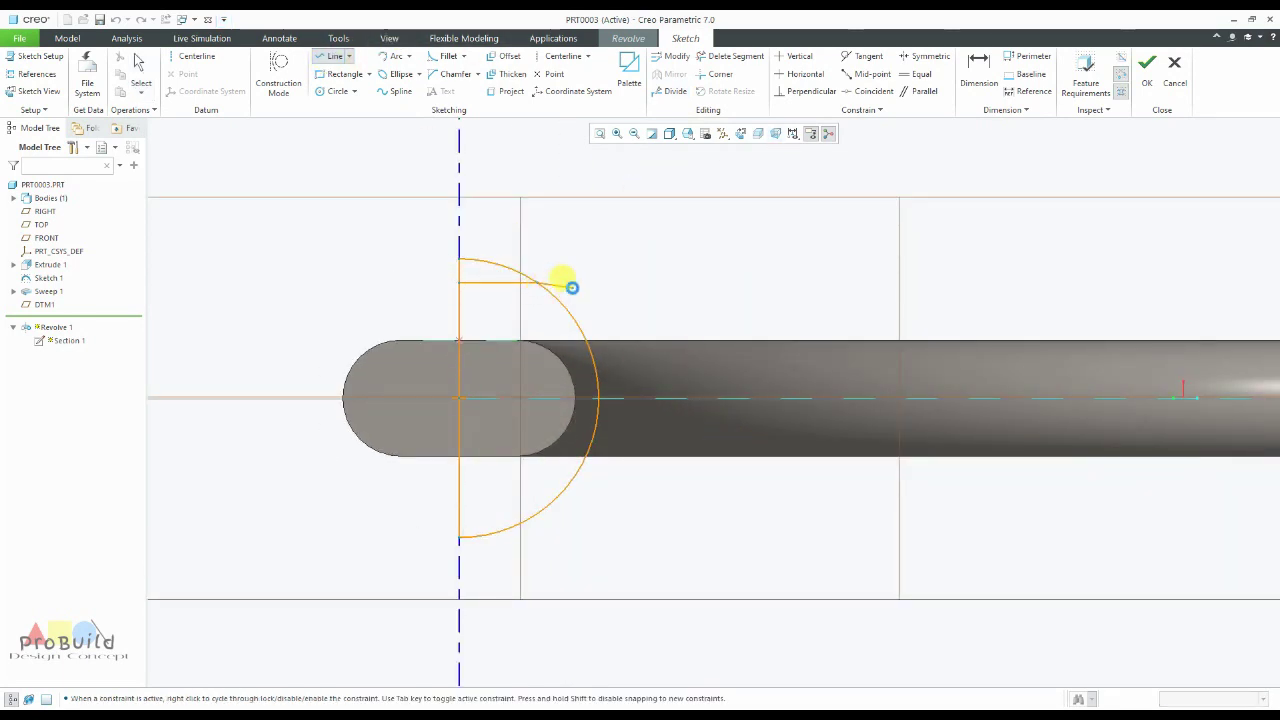
pyautogui.click(459, 511)
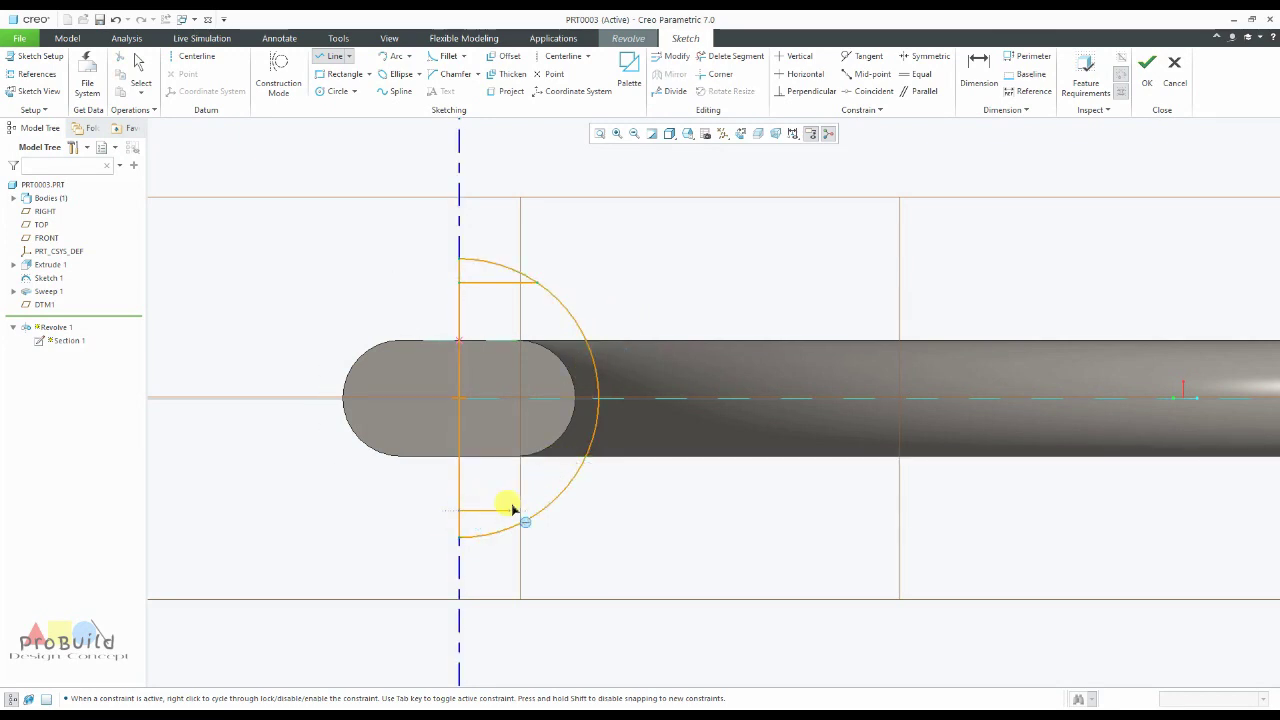
pyautogui.click(541, 511)
pyautogui.middleClick(600, 517)
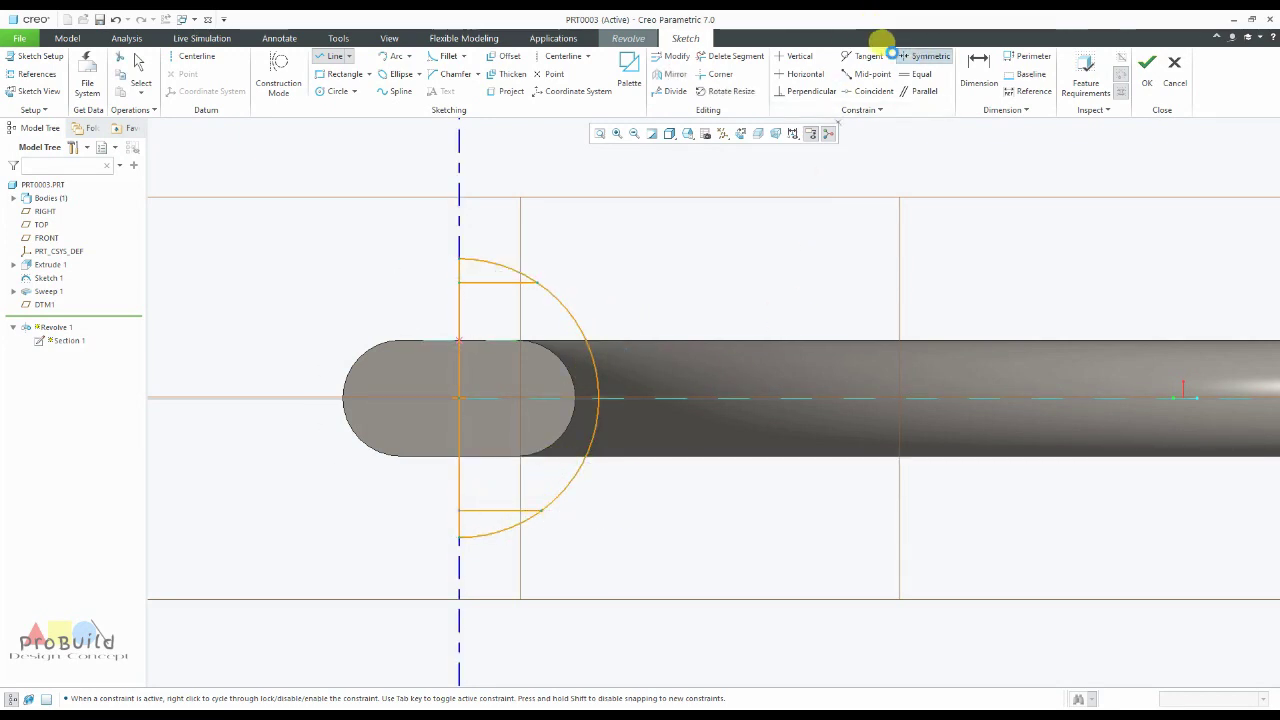
# Add the horizontal line through the circle's centre as a sketch reference and draw a horizontal centerline along it.
pyautogui.click(925, 56)
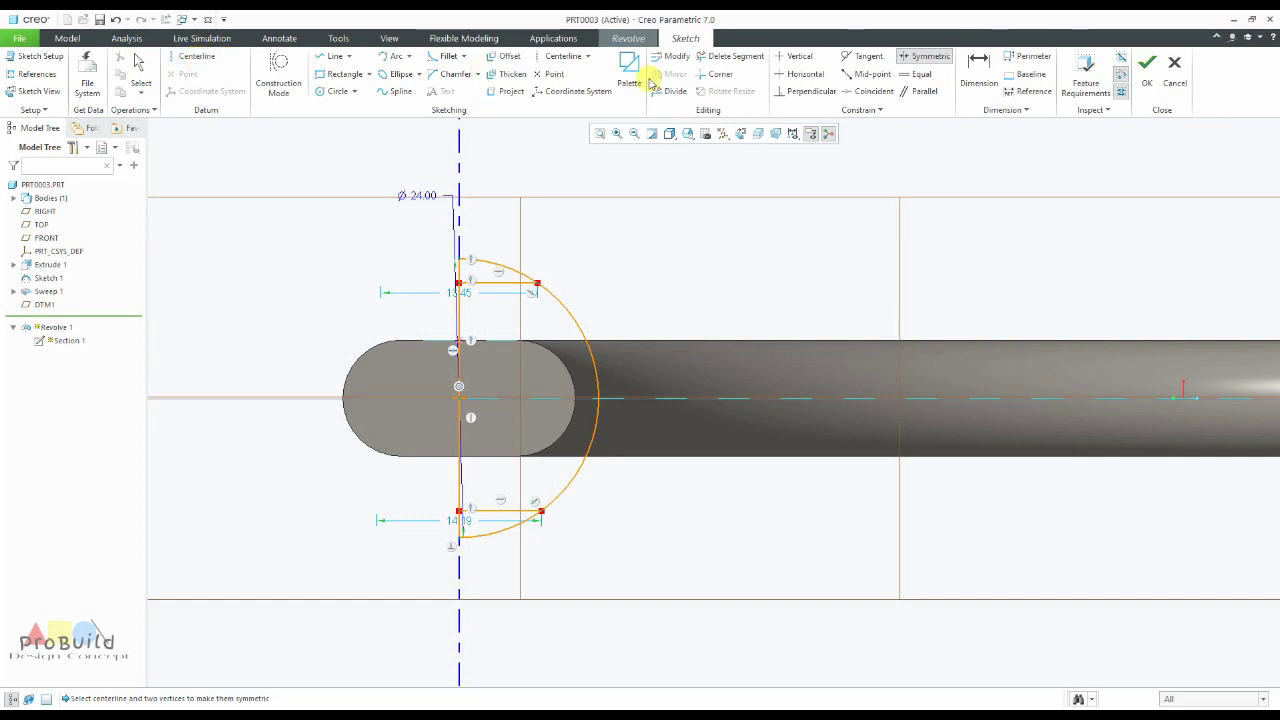
pyautogui.click(37, 74)
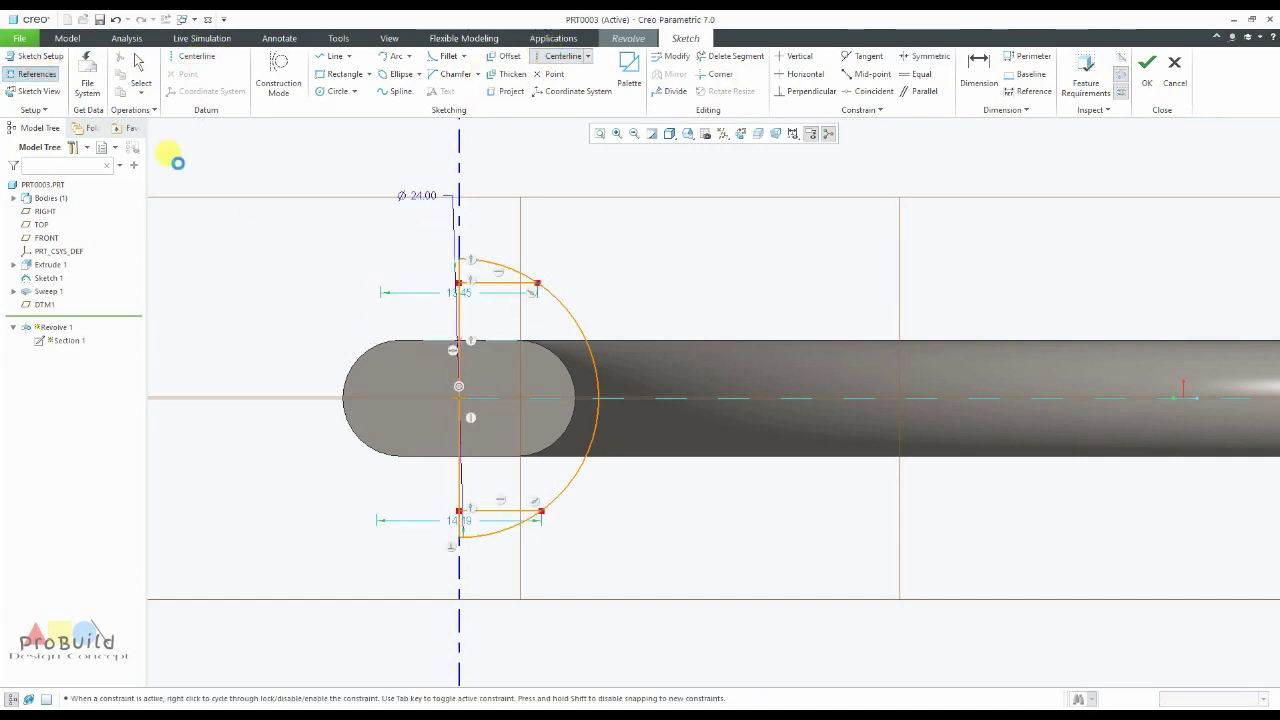
pyautogui.click(293, 396)
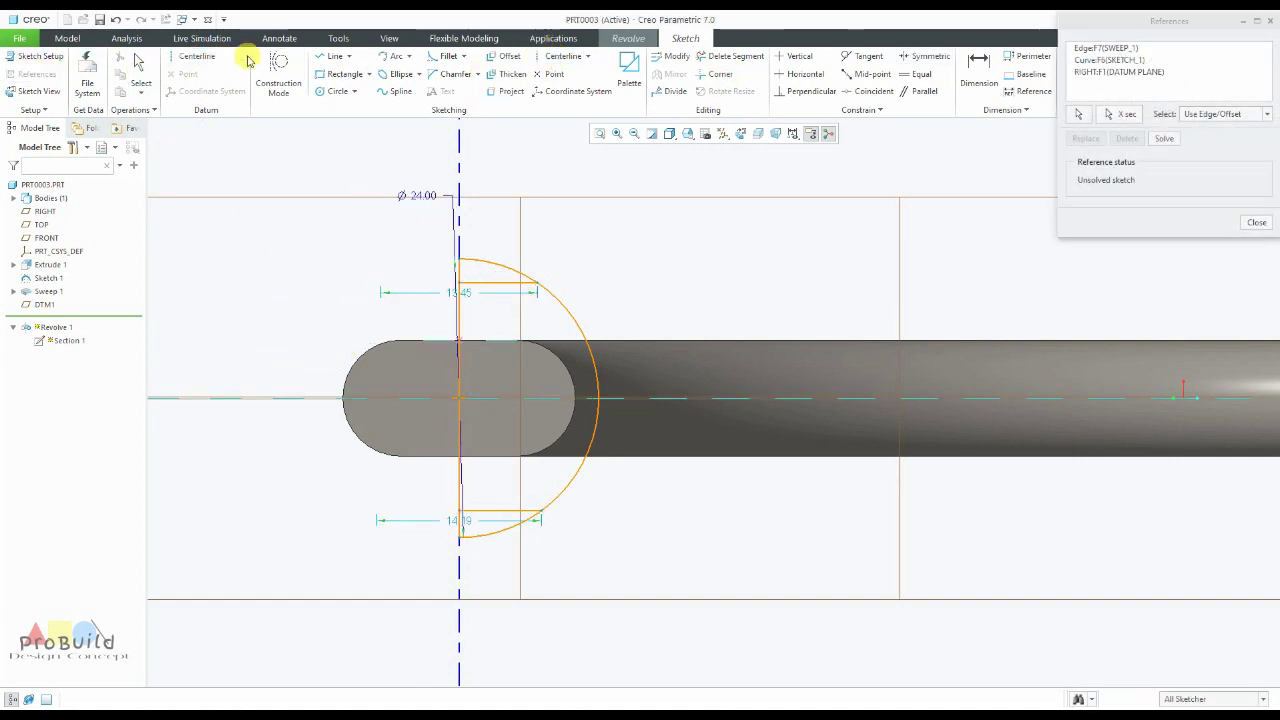
pyautogui.click(563, 56)
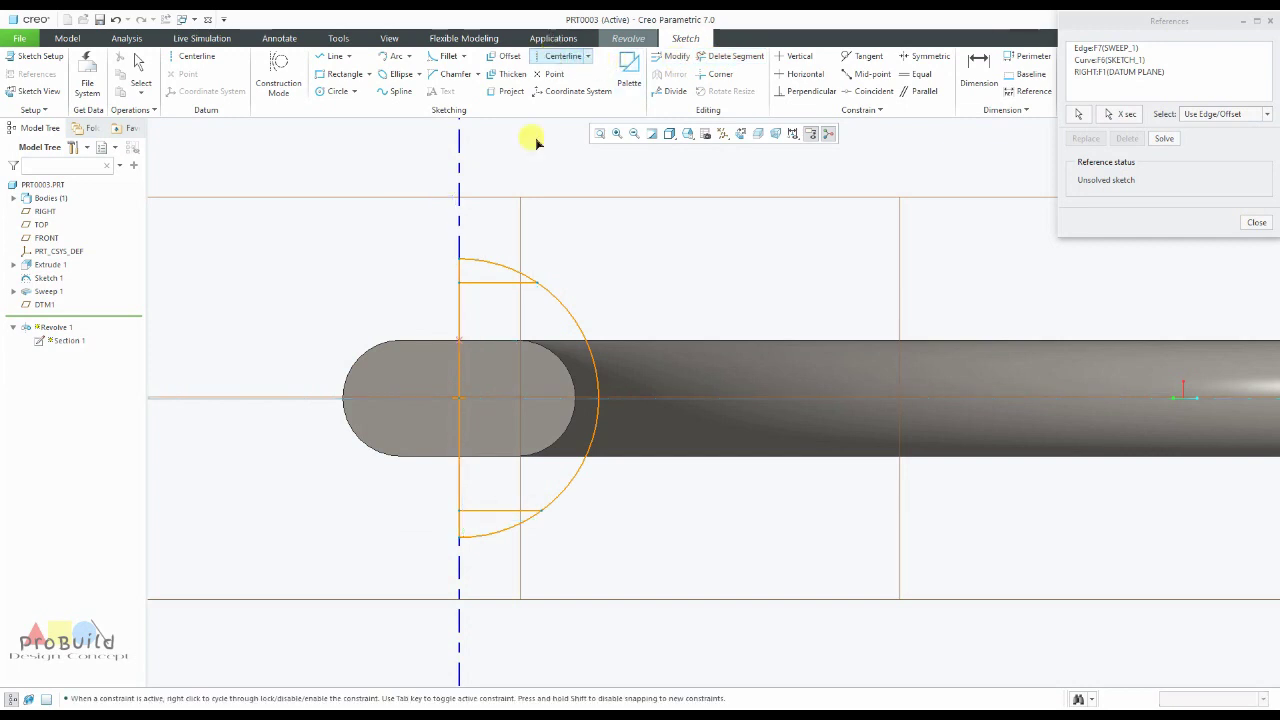
pyautogui.click(300, 398)
pyautogui.click(371, 398)
pyautogui.middleClick(327, 356)
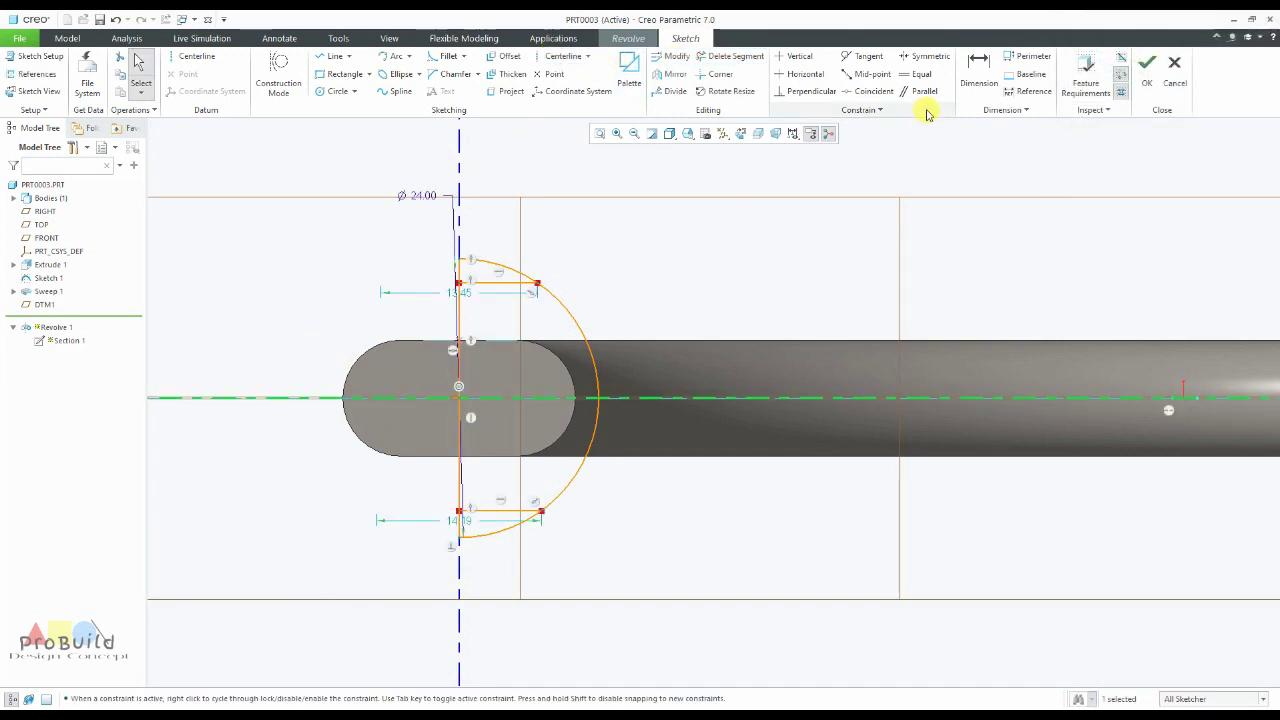
# Constrain the arc-side endpoints of the two horizontal lines to be symmetric about the horizontal centerline.
pyautogui.click(920, 56)
pyautogui.click(918, 56)
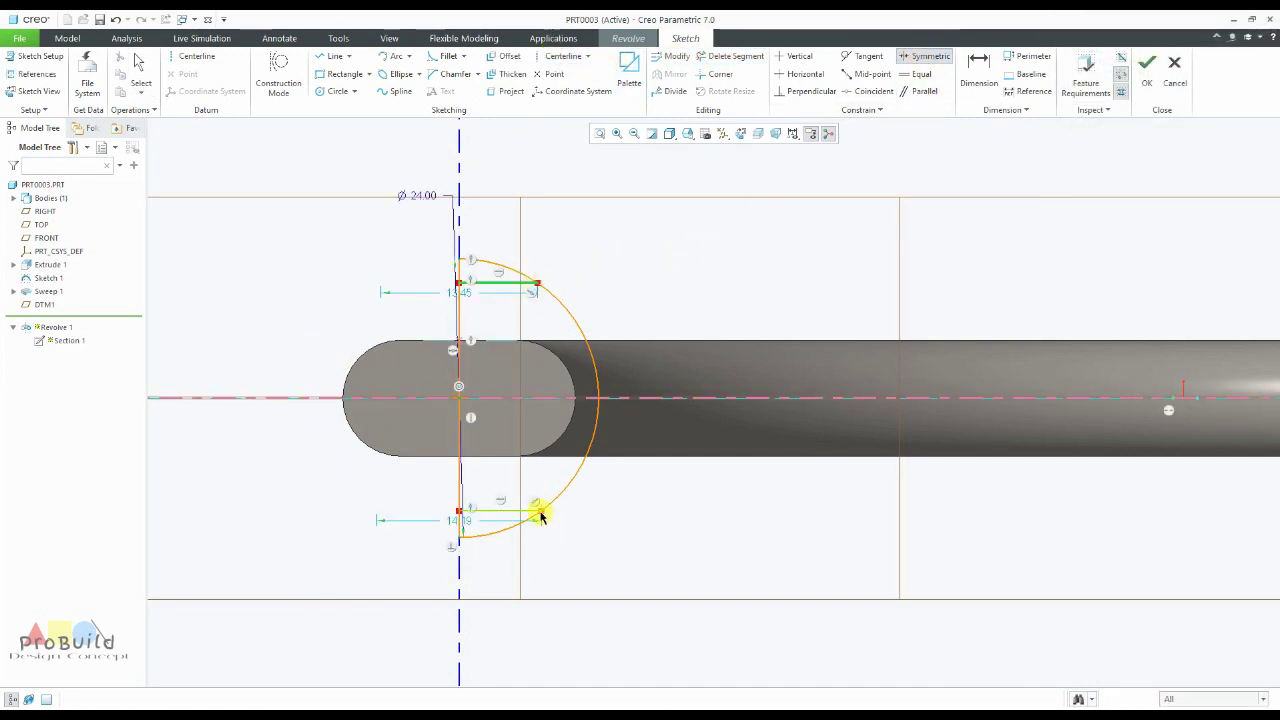
pyautogui.middleClick(645, 497)
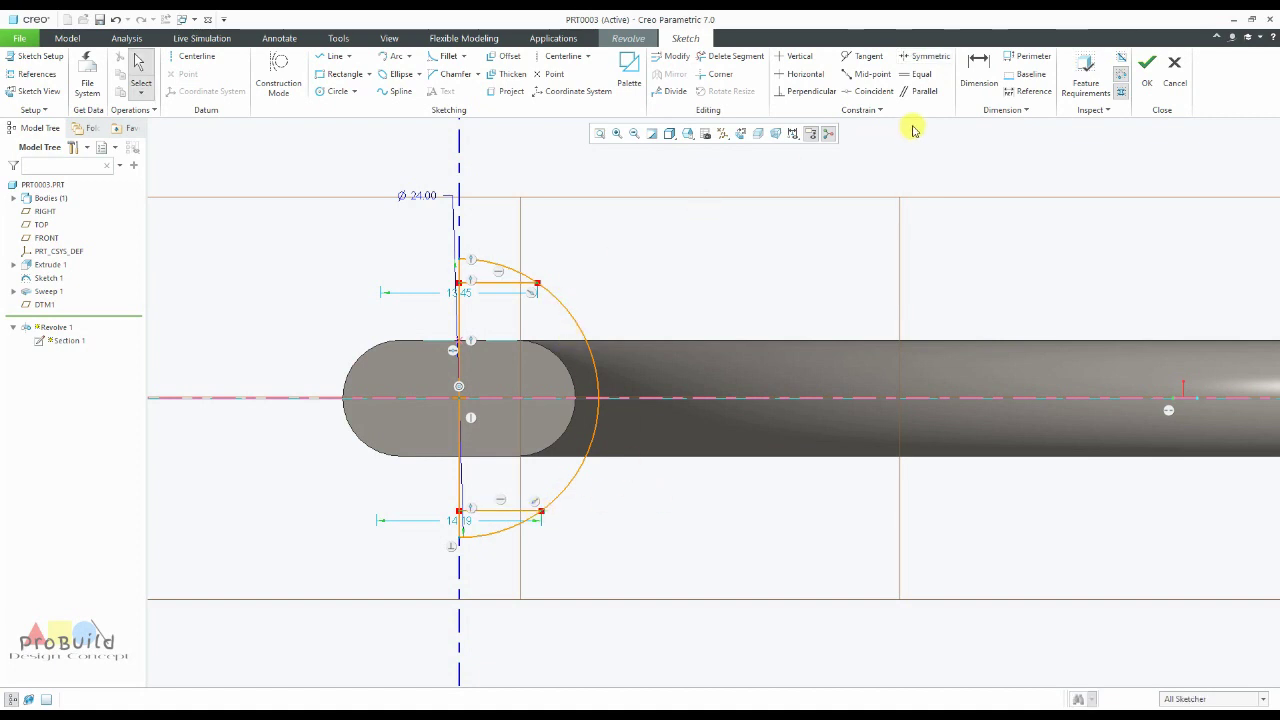
pyautogui.click(924, 56)
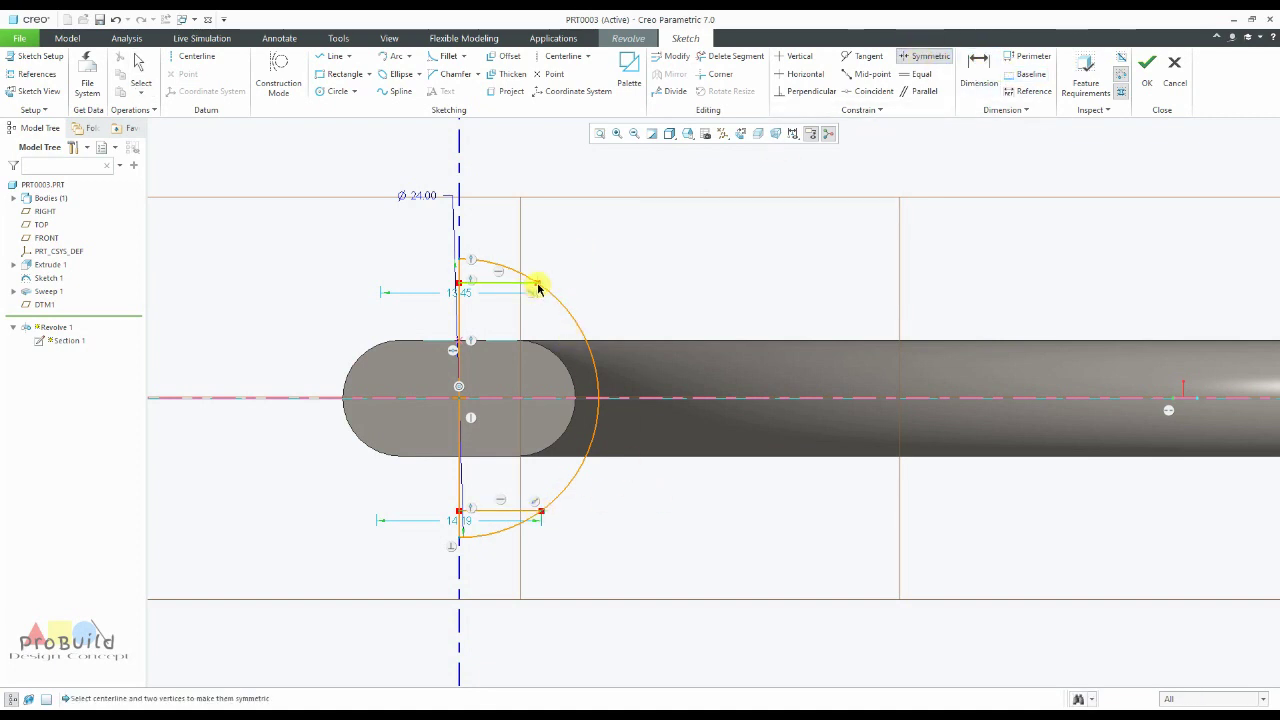
pyautogui.click(537, 286)
pyautogui.click(640, 400)
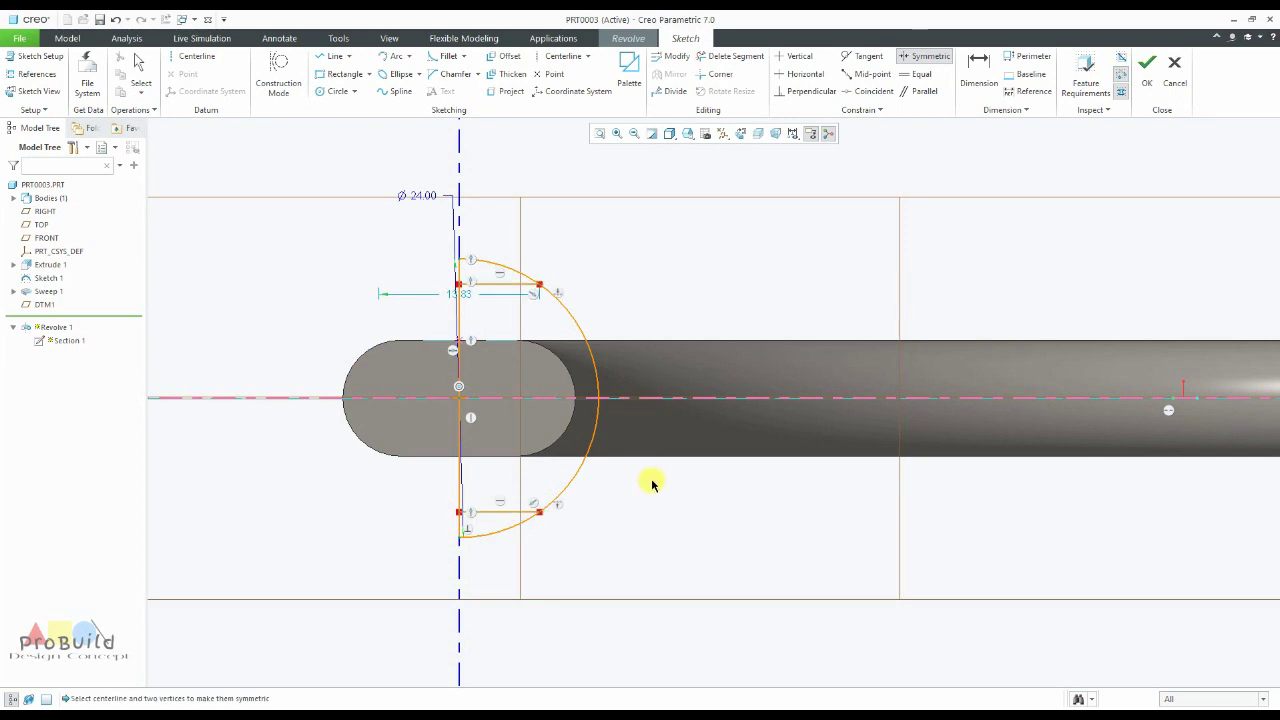
# Dimension the vertical distance between the two horizontal lines and set it to 14 mm.
pyautogui.click(978, 70)
pyautogui.click(537, 286)
pyautogui.click(537, 511)
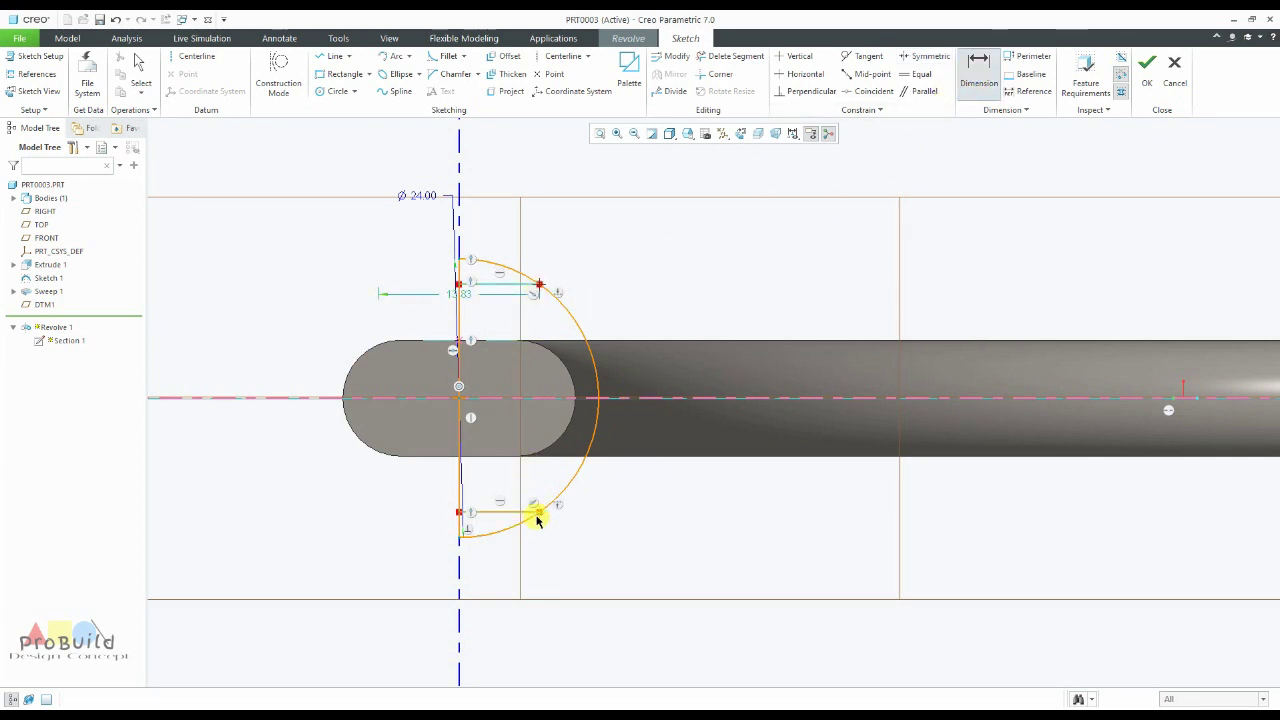
pyautogui.middleClick(390, 472)
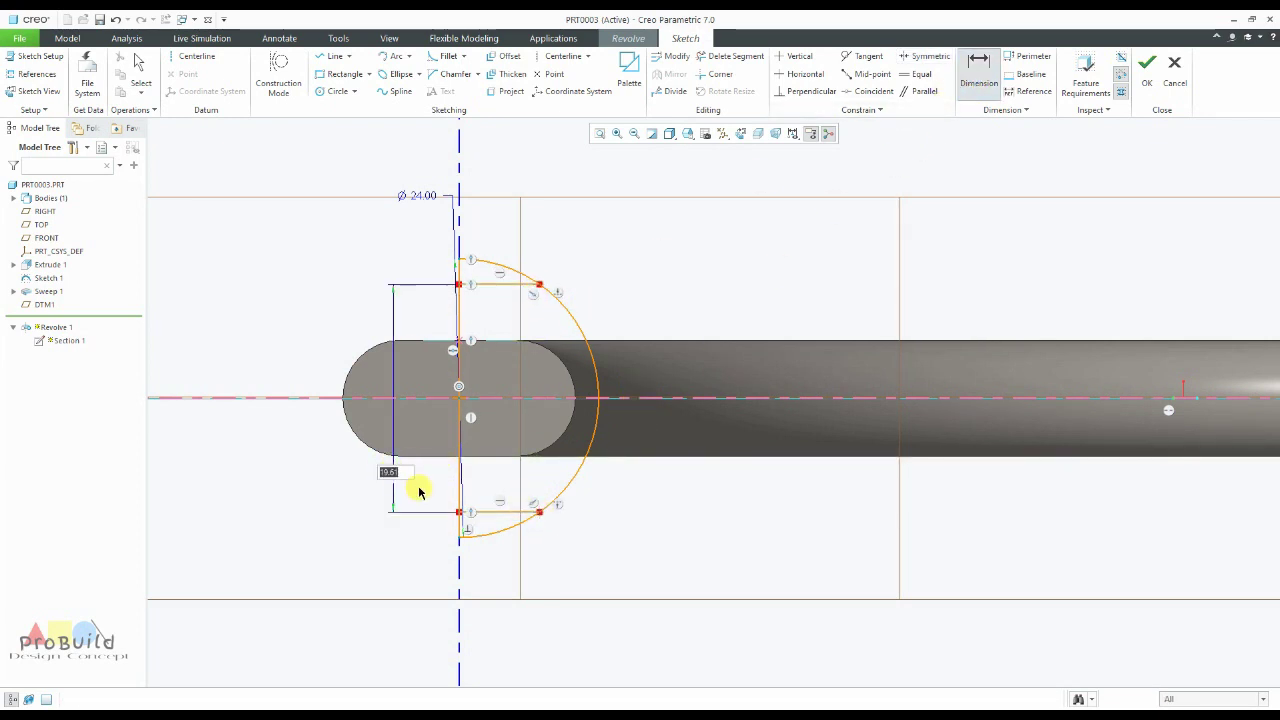
pyautogui.write('14')
pyautogui.press('Return')
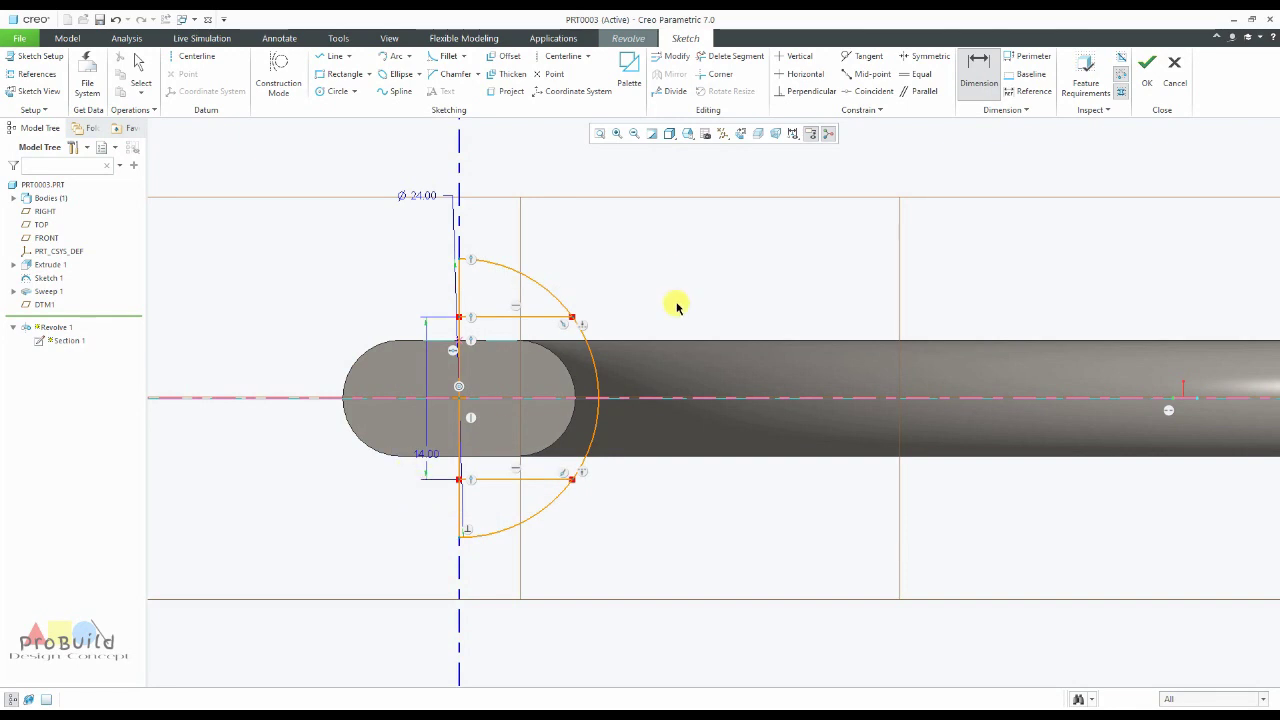
# Trim away the arc and axis segments above the upper line and below the lower line, leaving one closed section.
pyautogui.click(740, 134)
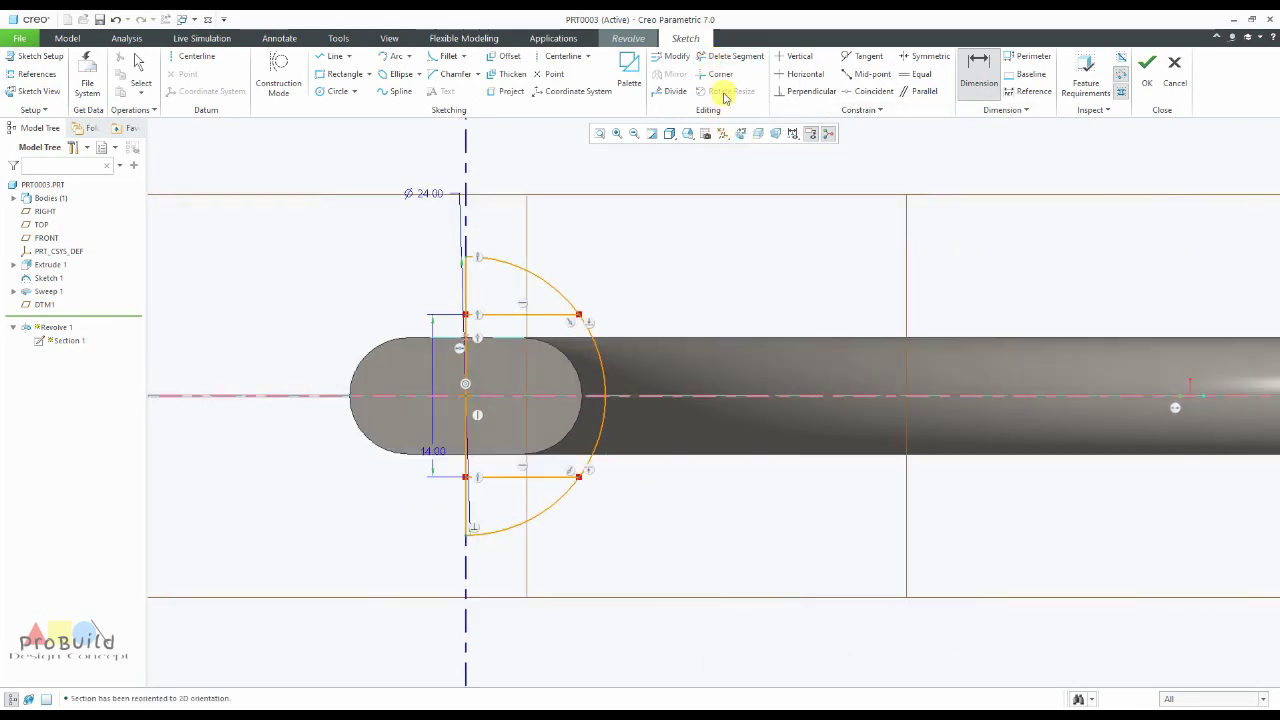
pyautogui.click(731, 57)
pyautogui.click(560, 276)
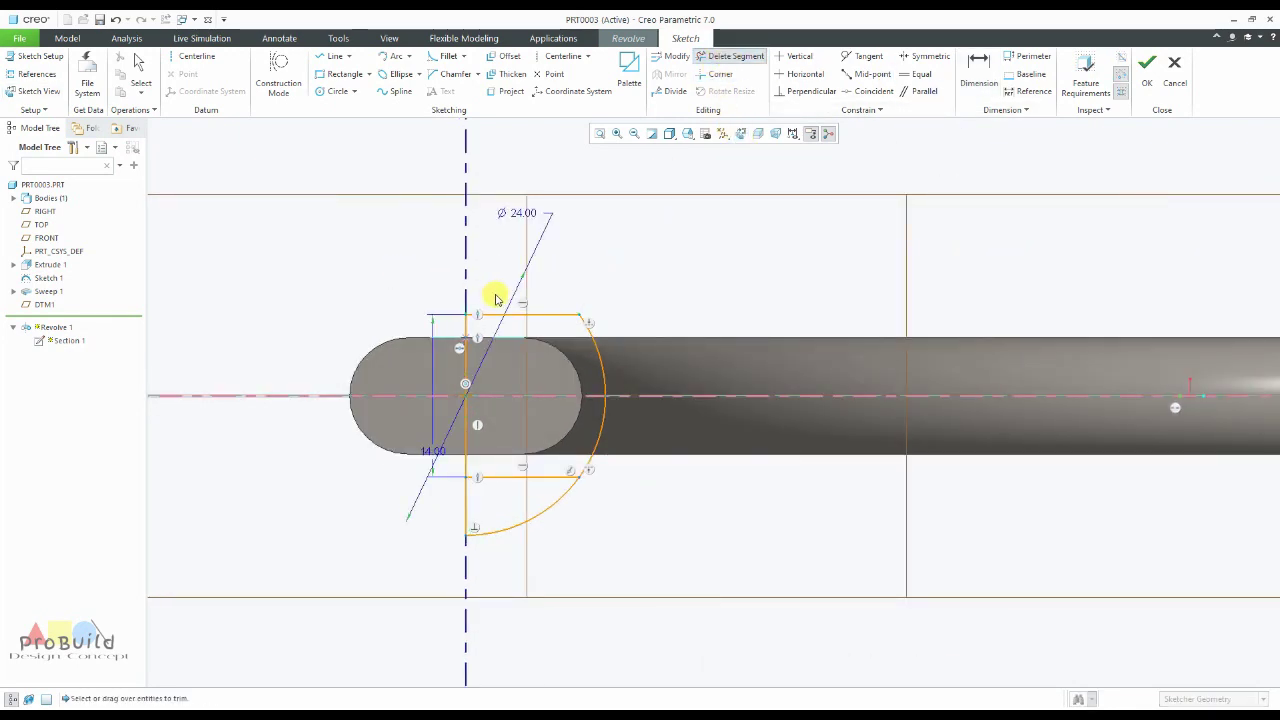
pyautogui.moveTo(604, 540); pyautogui.dragTo(451, 500)
pyautogui.middleClick(598, 524)
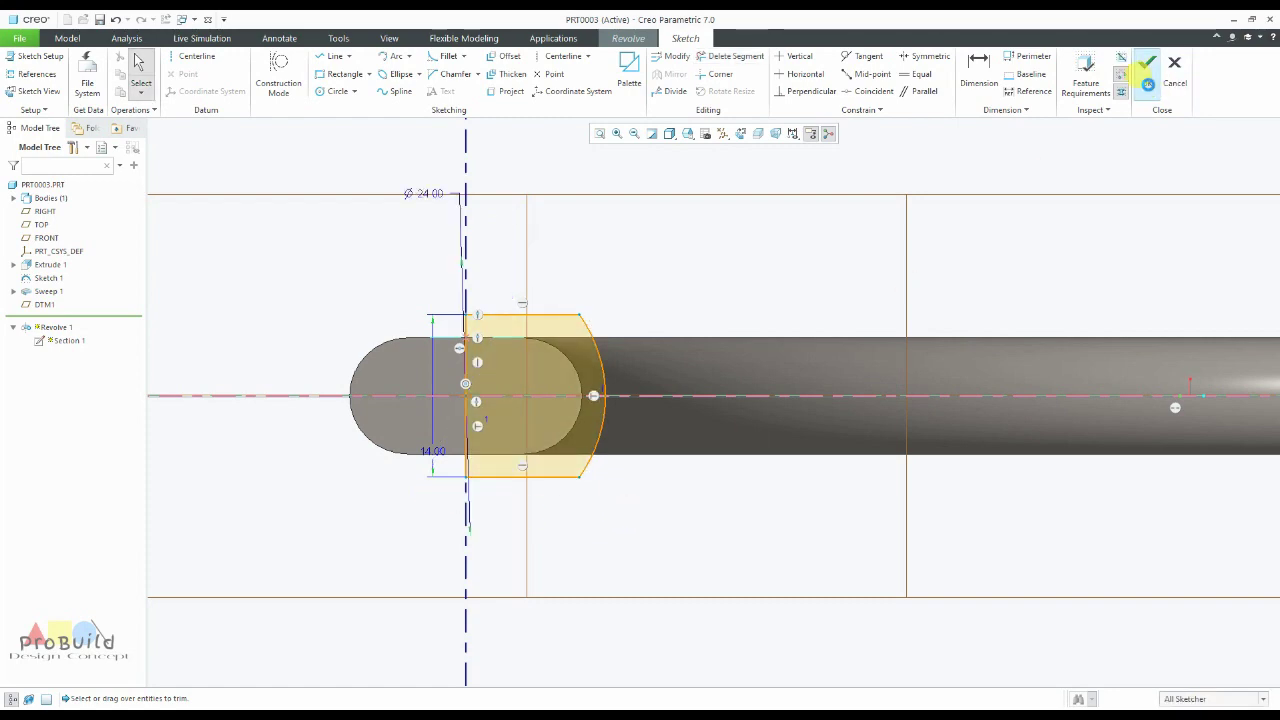
# Accept the flattened section and complete the 360-degree solid revolve on the arm's end.
pyautogui.click(1148, 84)
pyautogui.scroll(4, 631, 279)
pyautogui.moveTo(631, 279)
pyautogui.mouseDown(button='middle')
pyautogui.moveTo(705, 190)
pyautogui.moveTo(597, 234)
pyautogui.moveTo(618, 323)
pyautogui.mouseUp(button='middle')
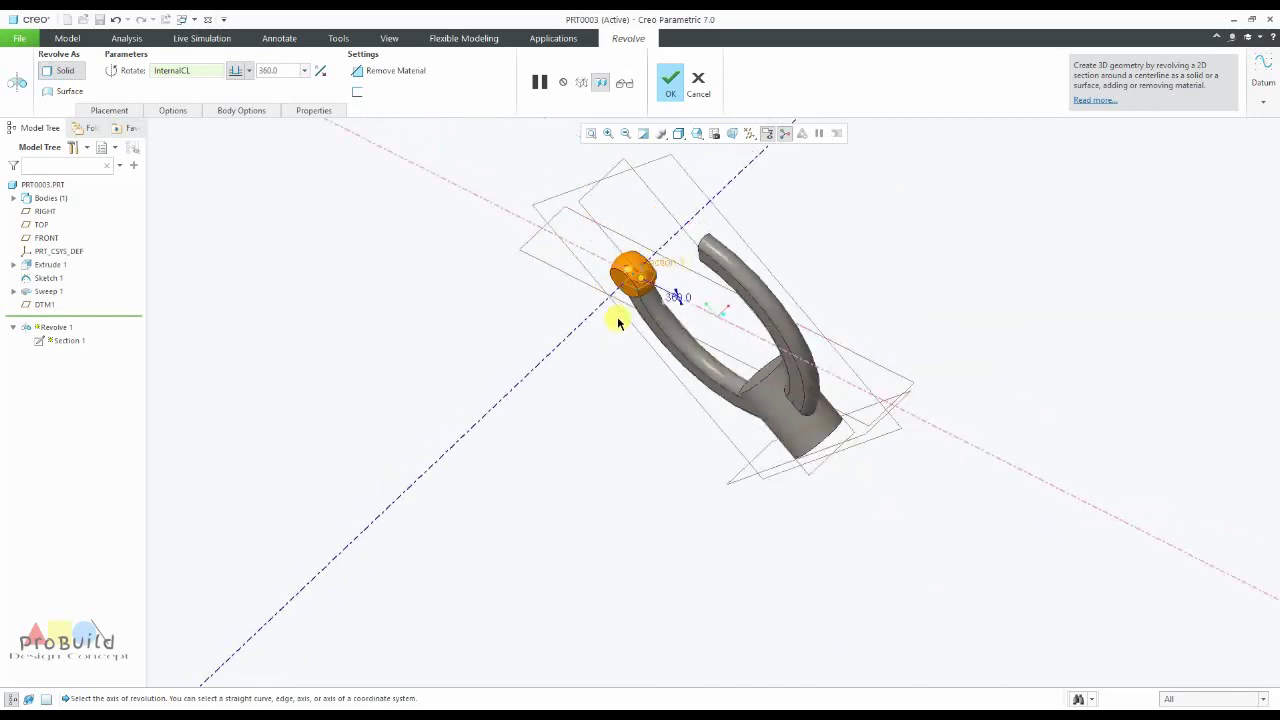
pyautogui.click(675, 89)
# Mirror the revolved spherical end about the FRONT plane onto the other arm.
pyautogui.moveTo(609, 280); pyautogui.dragTo(752, 322, button='middle')
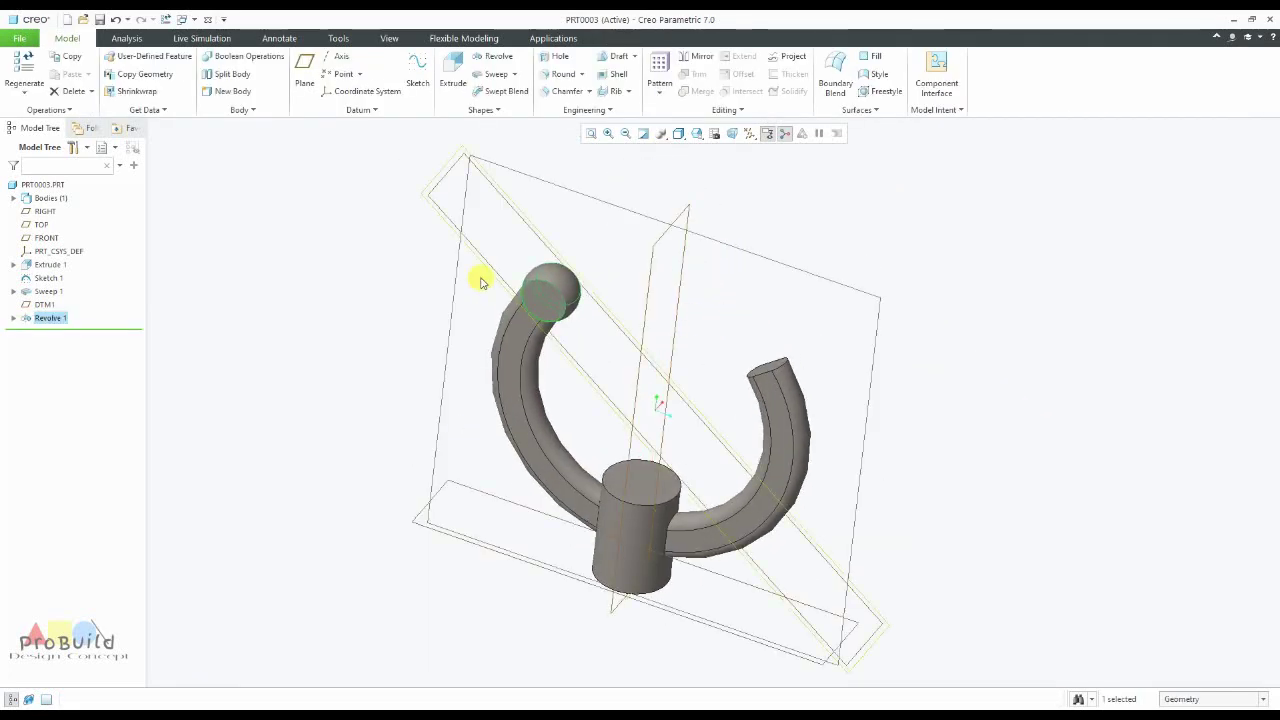
pyautogui.click(695, 57)
pyautogui.click(688, 210)
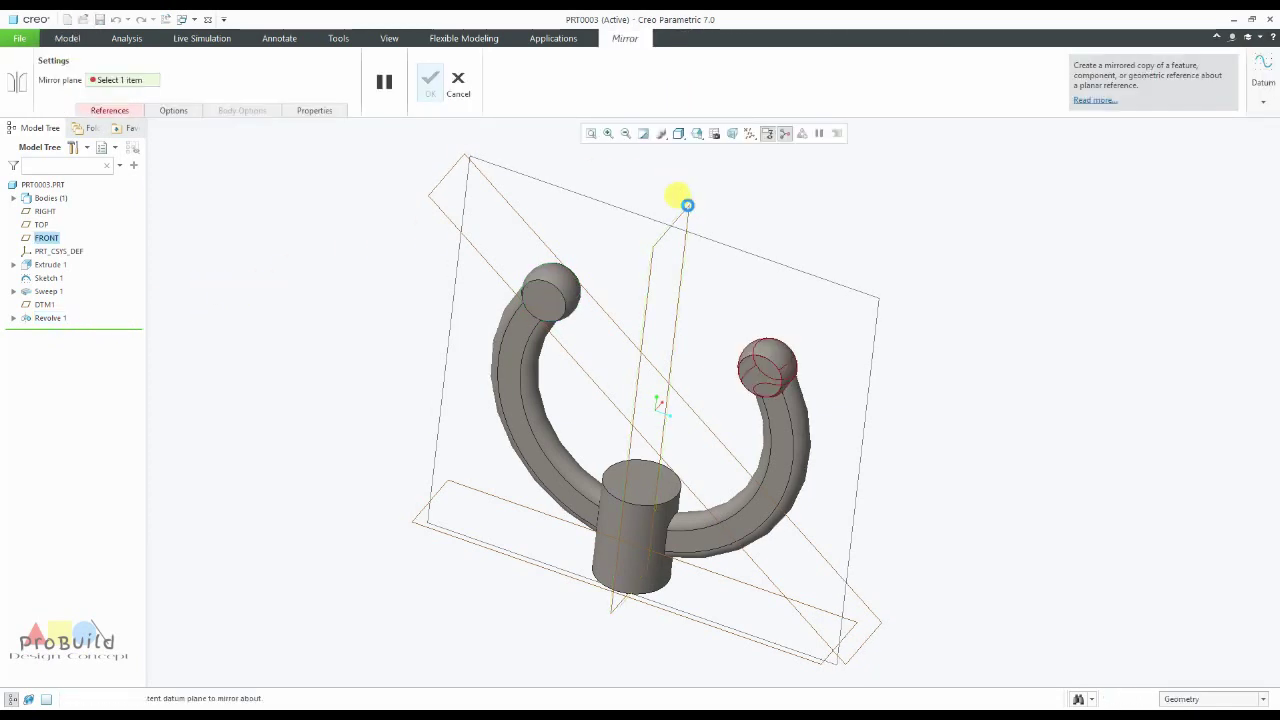
pyautogui.click(430, 84)
pyautogui.click(394, 205)
pyautogui.scroll(-2, 371, 243)
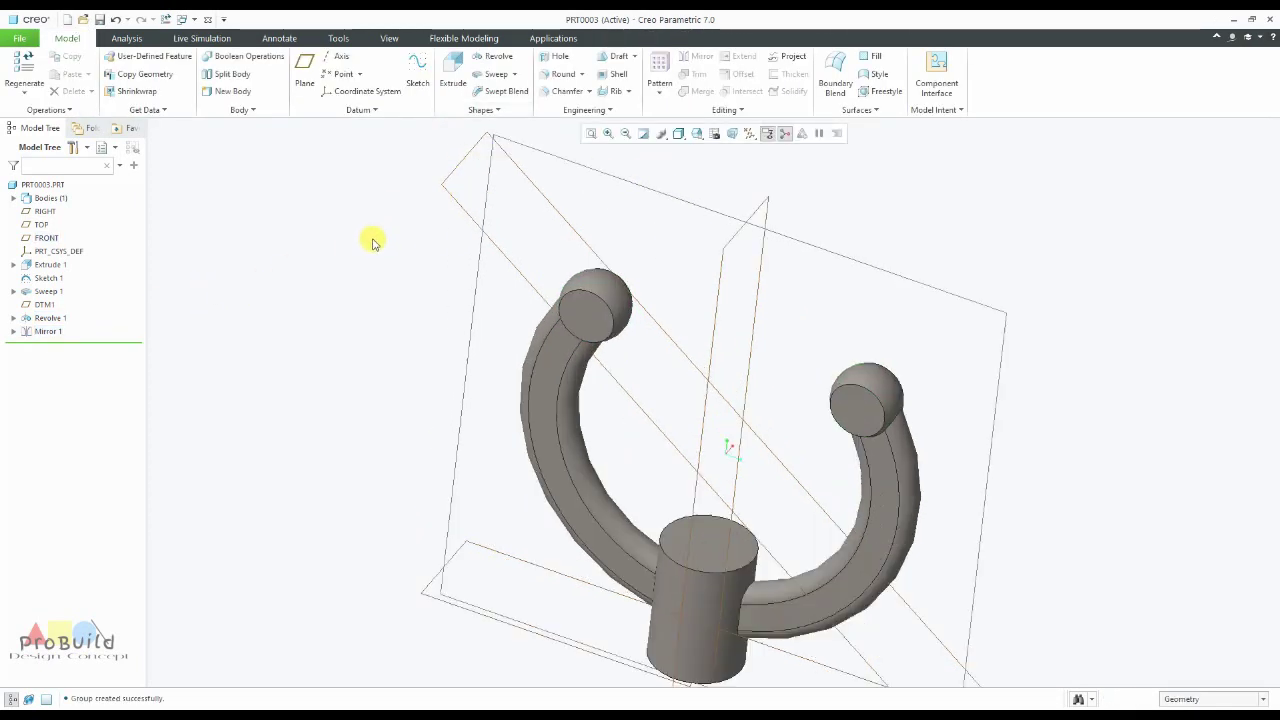
pyautogui.moveTo(371, 243); pyautogui.dragTo(420, 357, button='middle')
pyautogui.scroll(4, 410, 267)
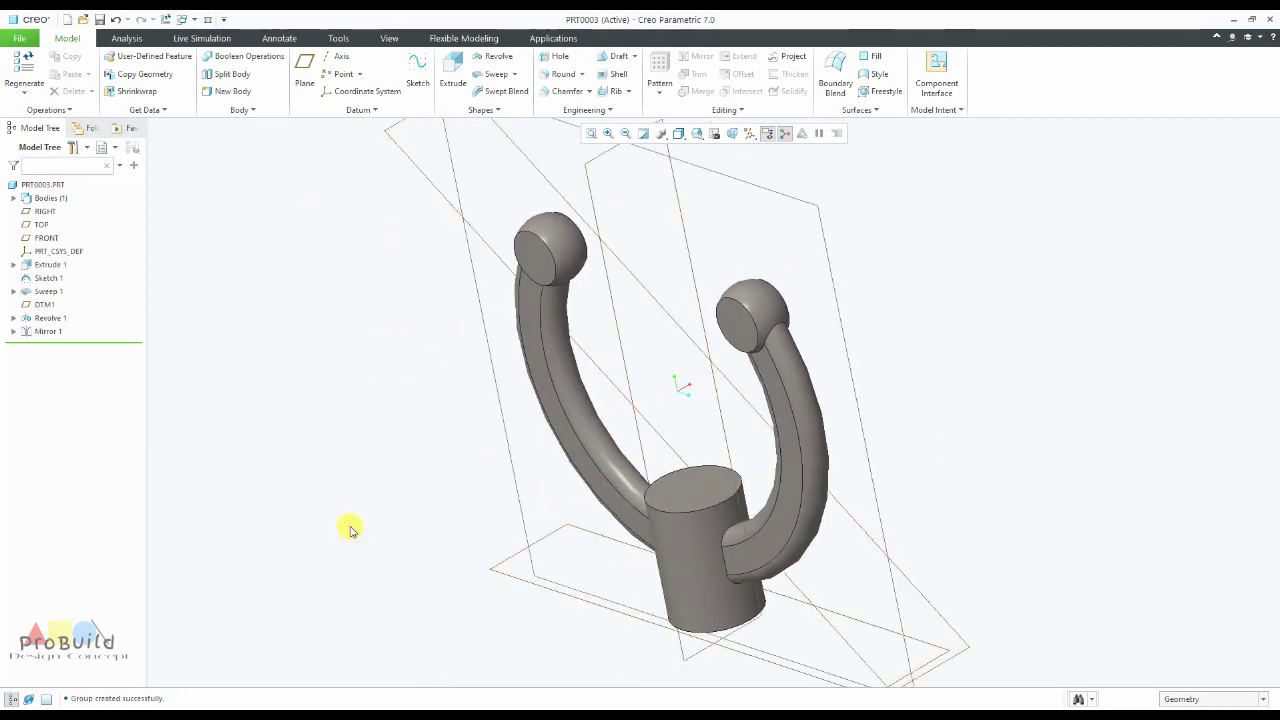
# Consult drawing 34 for the holes in the ends and start an extrude sketch on the mirrored end's flat circular face.
pyautogui.click(412, 699)
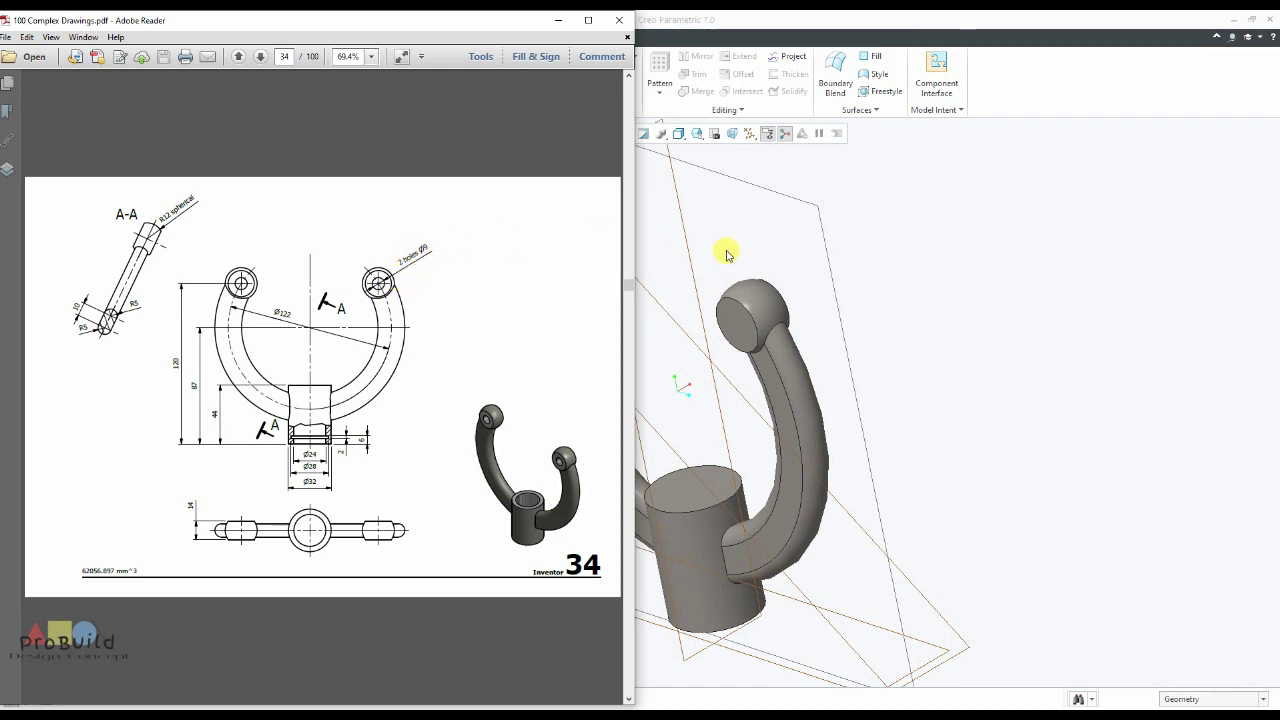
pyautogui.click(889, 277)
pyautogui.click(746, 319)
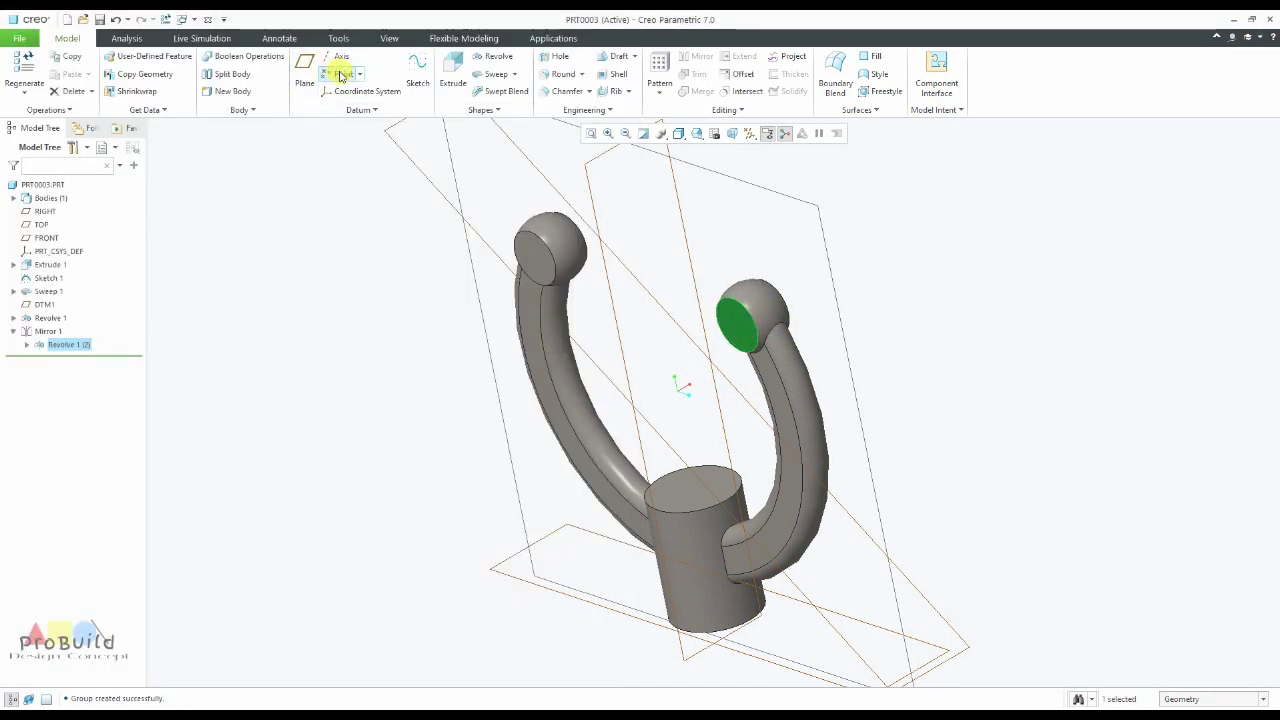
pyautogui.click(453, 70)
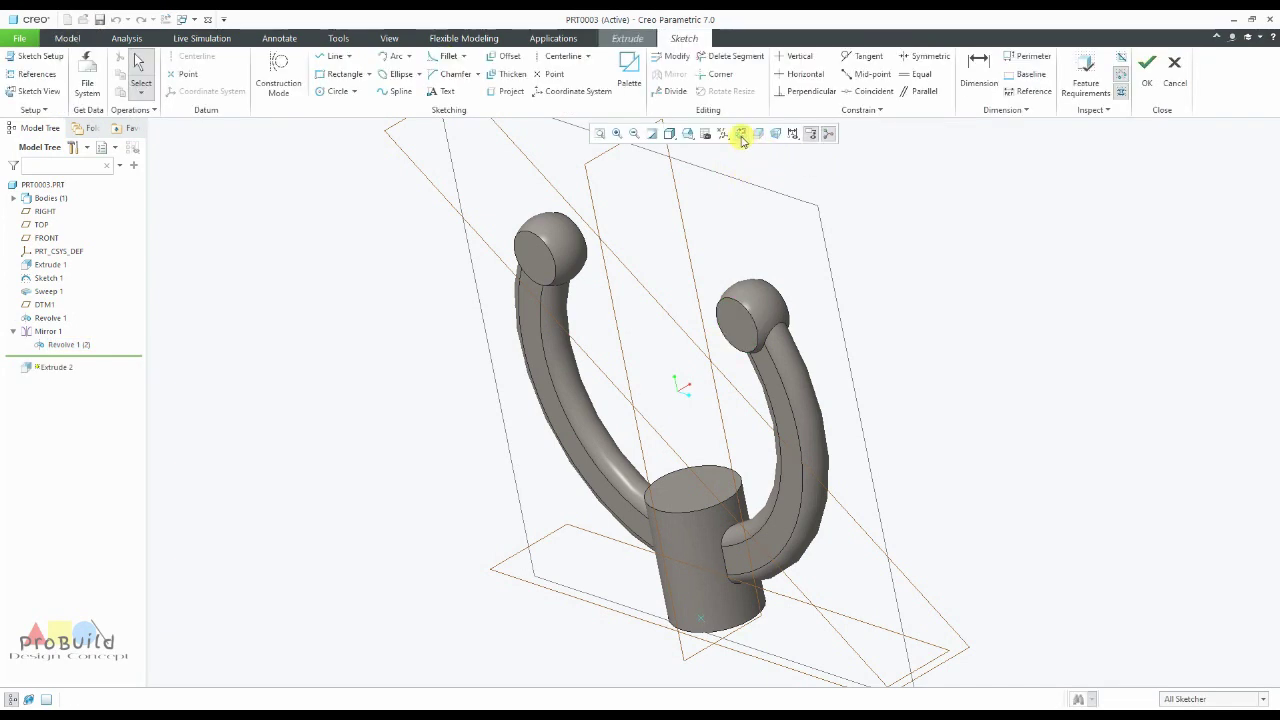
pyautogui.click(741, 134)
pyautogui.click(336, 91)
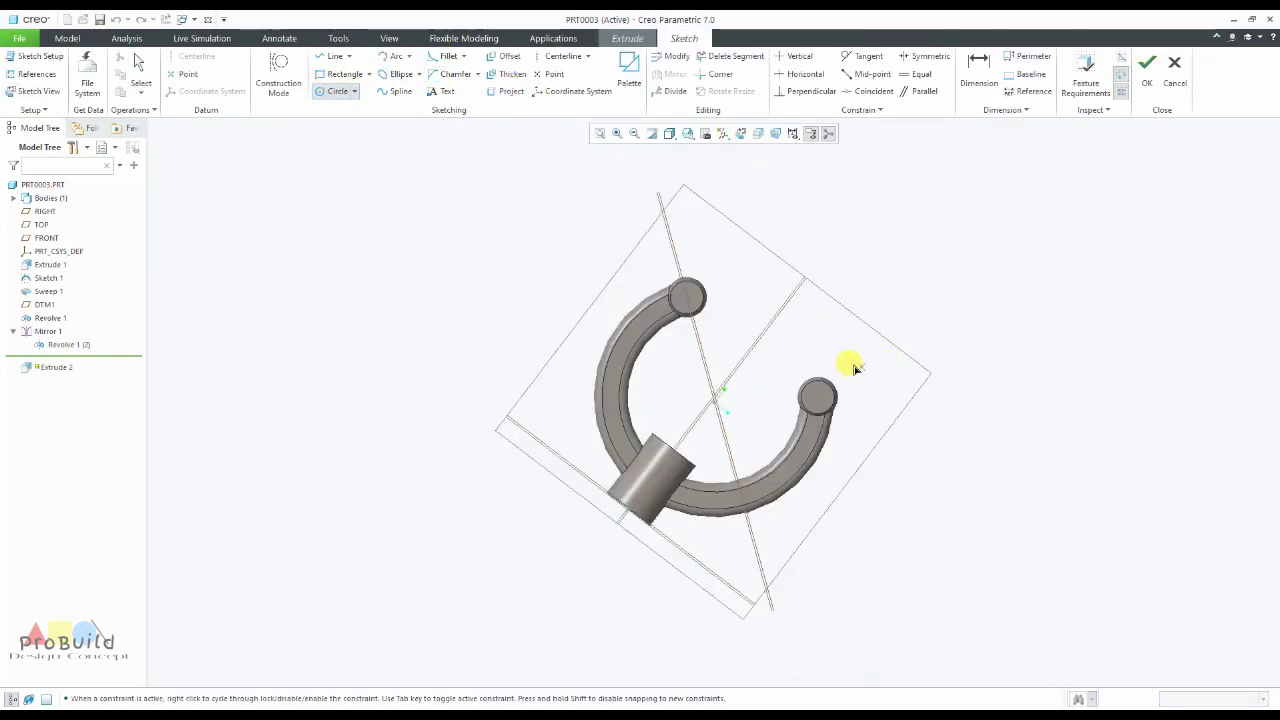
pyautogui.scroll(-3, 855, 369)
pyautogui.moveTo(797, 362); pyautogui.dragTo(769, 358, button='middle')
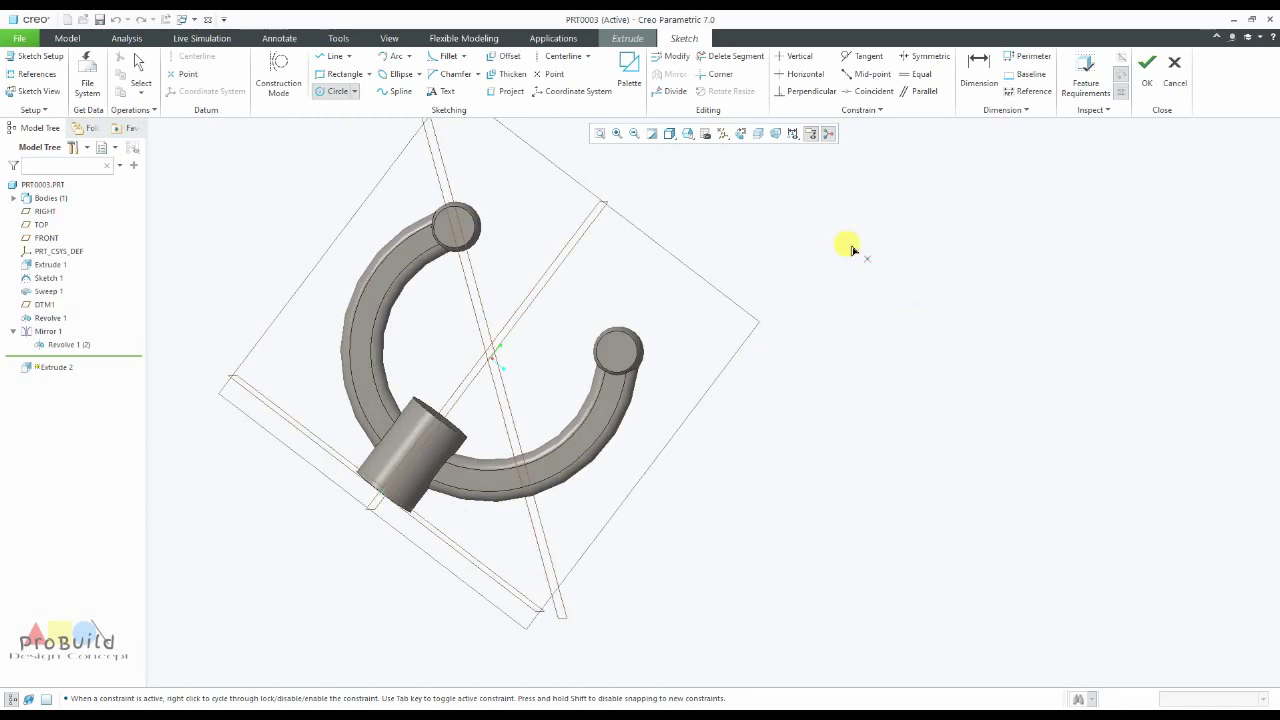
# Reference the flat face's circular edge, sketch a concentric 9 mm diameter circle on it and accept the sketch.
pyautogui.click(37, 74)
pyautogui.scroll(5, 620, 345)
pyautogui.click(617, 327)
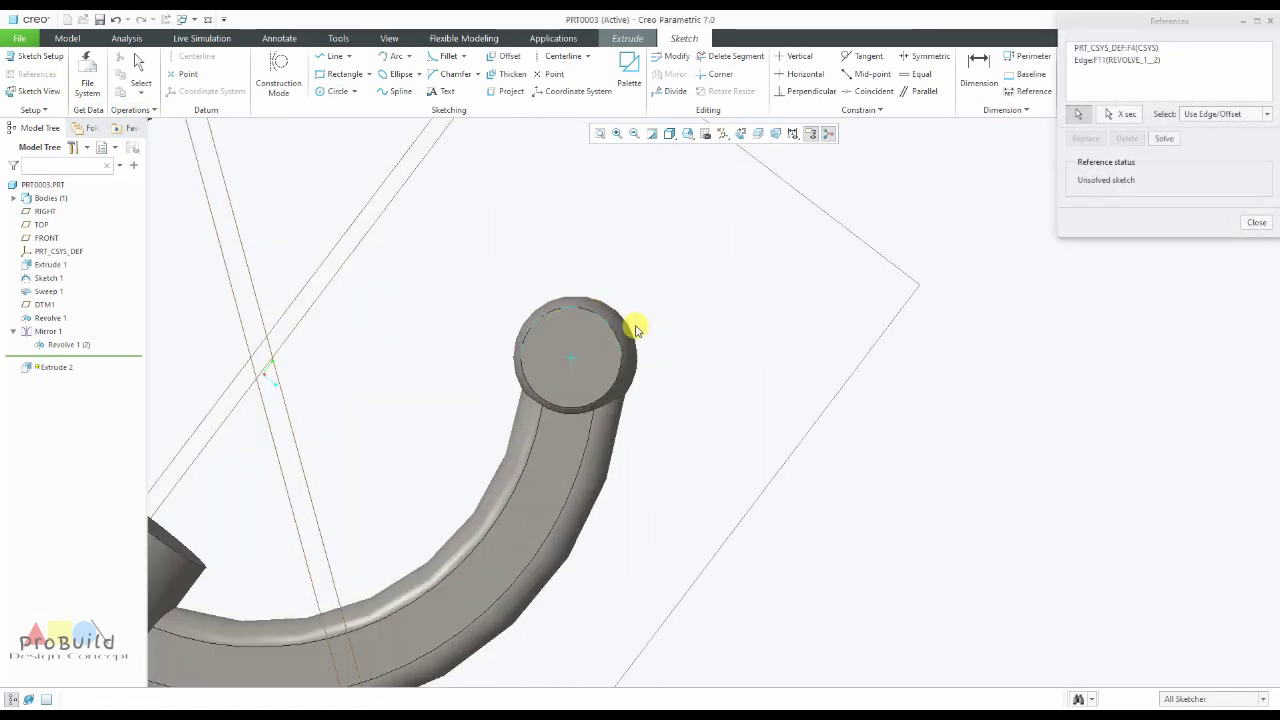
pyautogui.click(345, 96)
pyautogui.scroll(3, 565, 360)
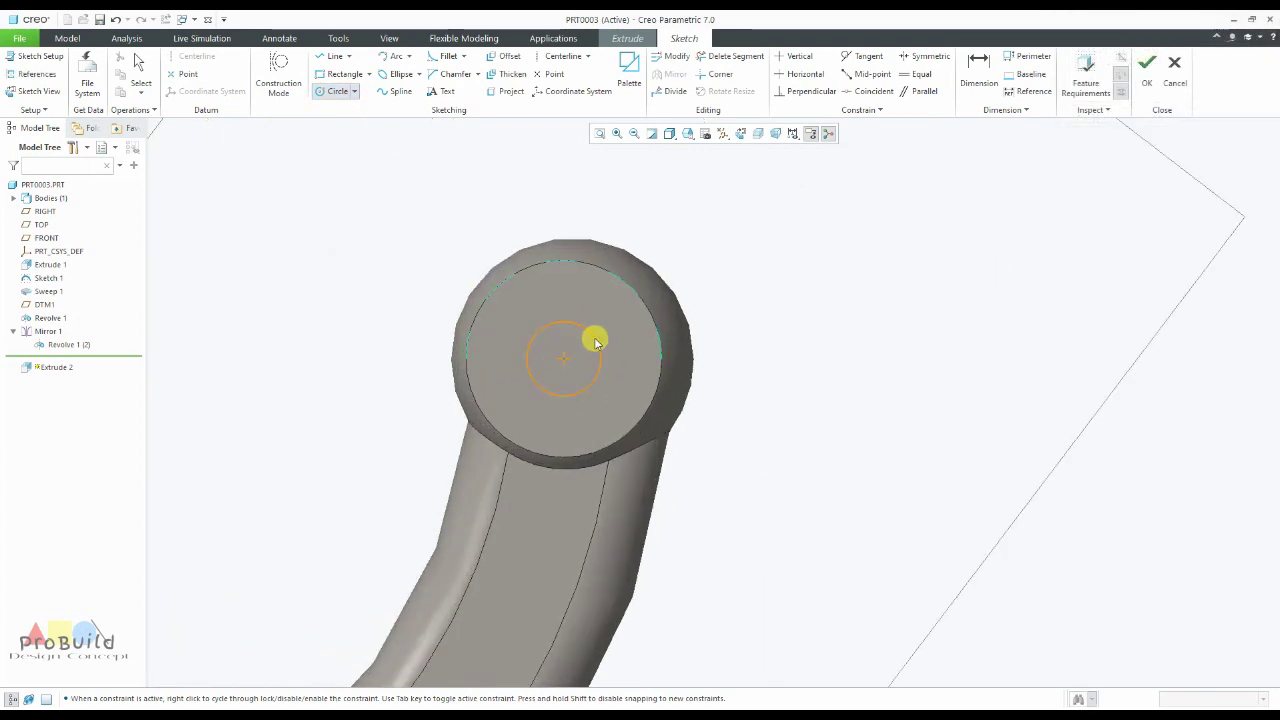
pyautogui.click(594, 337)
pyautogui.middleClick(550, 333)
pyautogui.doubleClick(470, 303)
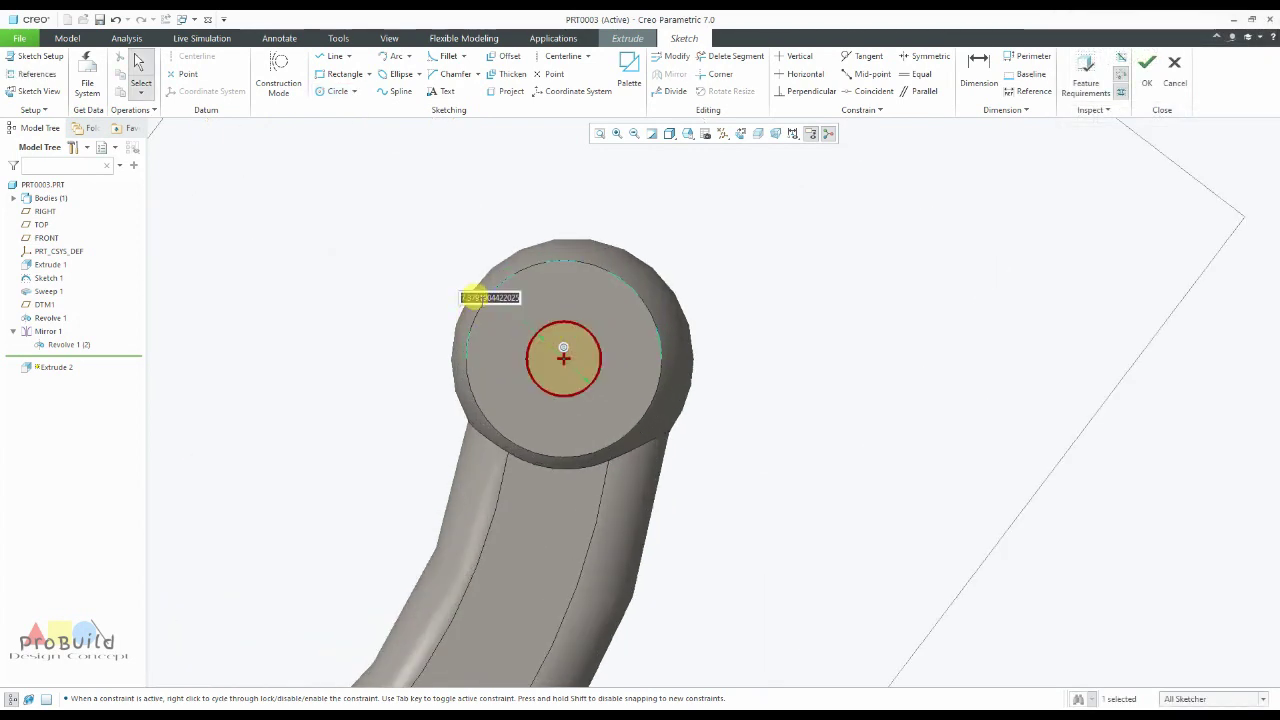
pyautogui.write('9')
pyautogui.press('Return')
pyautogui.click(1146, 80)
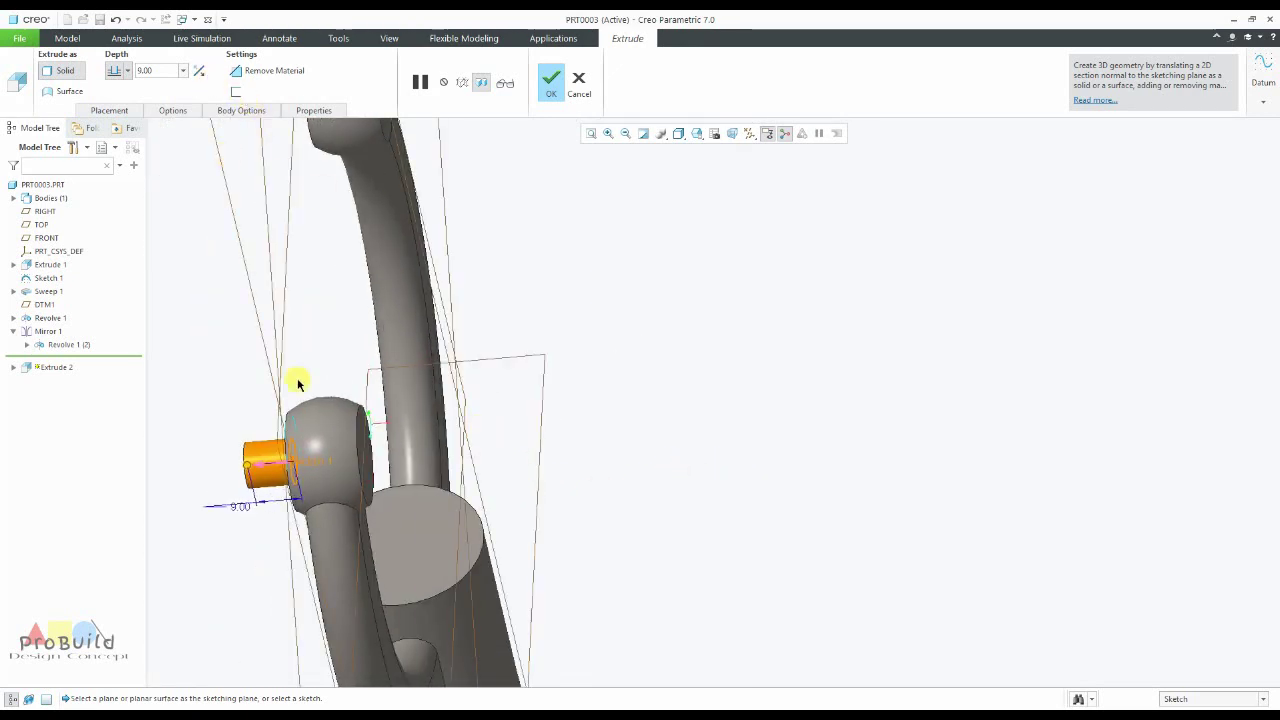
# Turn the extrusion into a material cut directed into the spherical end and extend its depth all the way through.
pyautogui.click(265, 70)
pyautogui.click(198, 70)
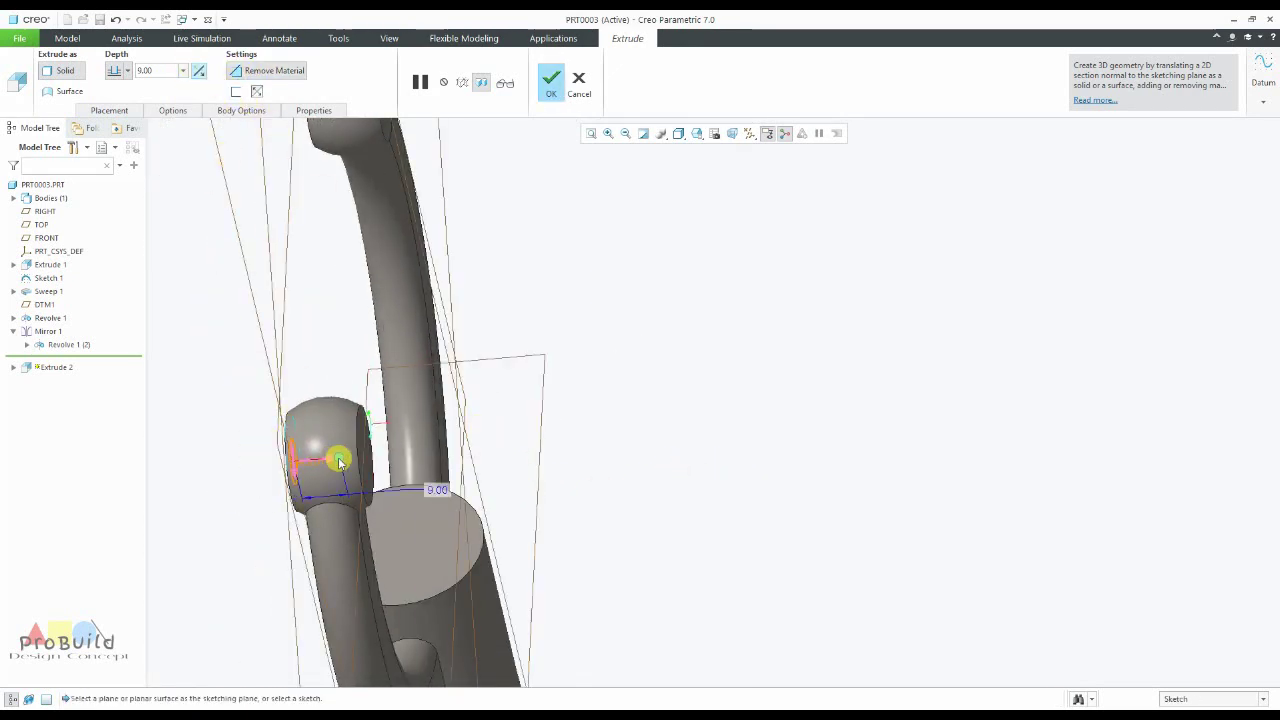
pyautogui.moveTo(339, 460); pyautogui.dragTo(627, 457)
pyautogui.click(552, 88)
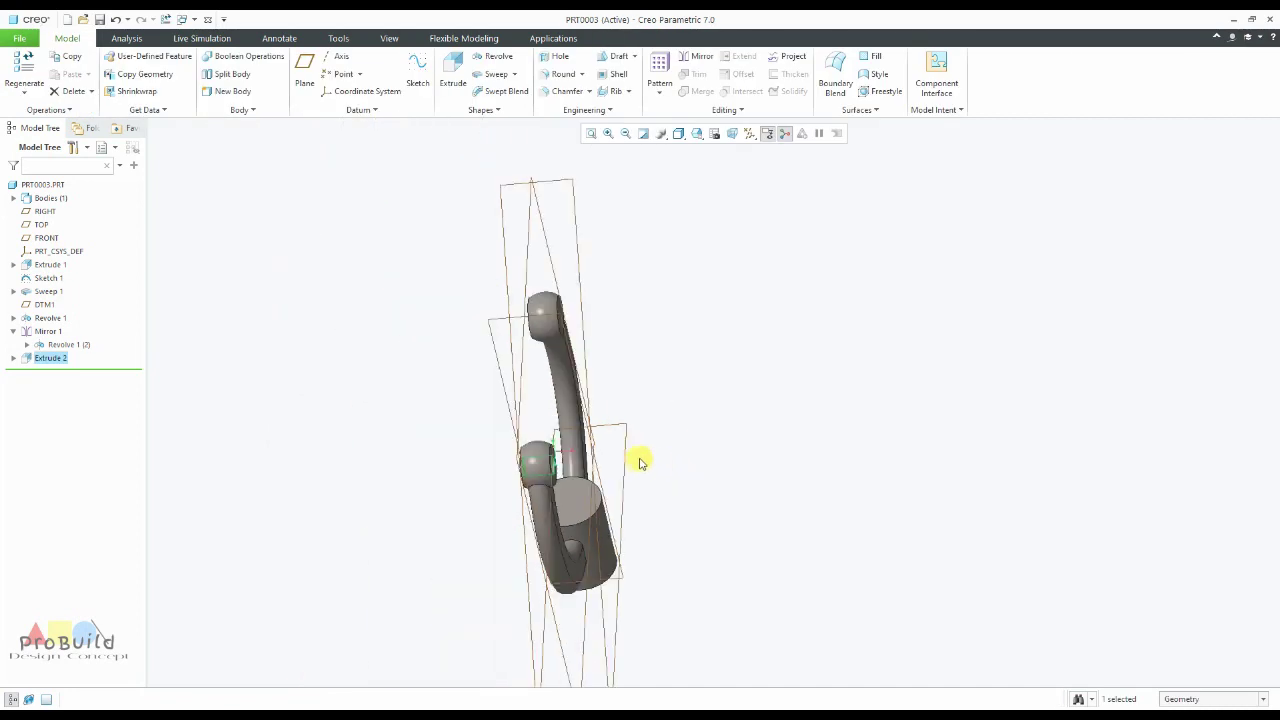
# Mirror the hole cut about the FRONT plane onto the other arm's end and inspect both holes.
pyautogui.click(43, 357)
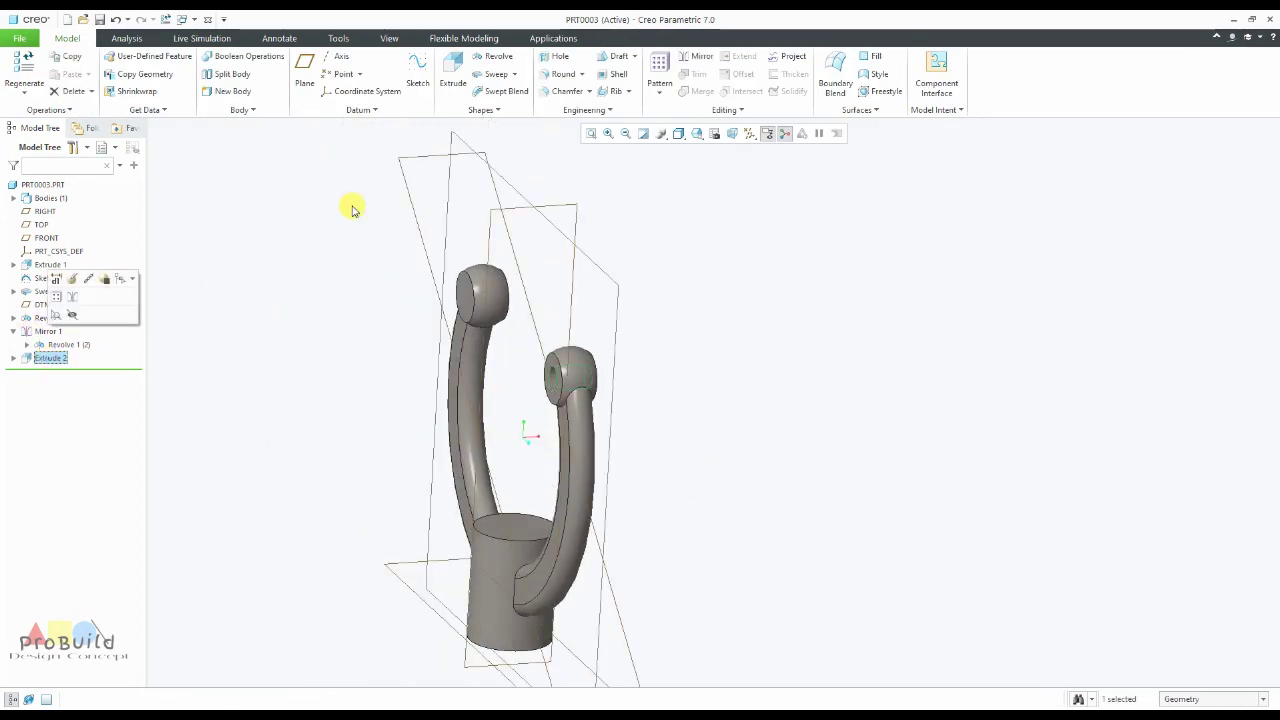
pyautogui.click(684, 62)
pyautogui.click(553, 202)
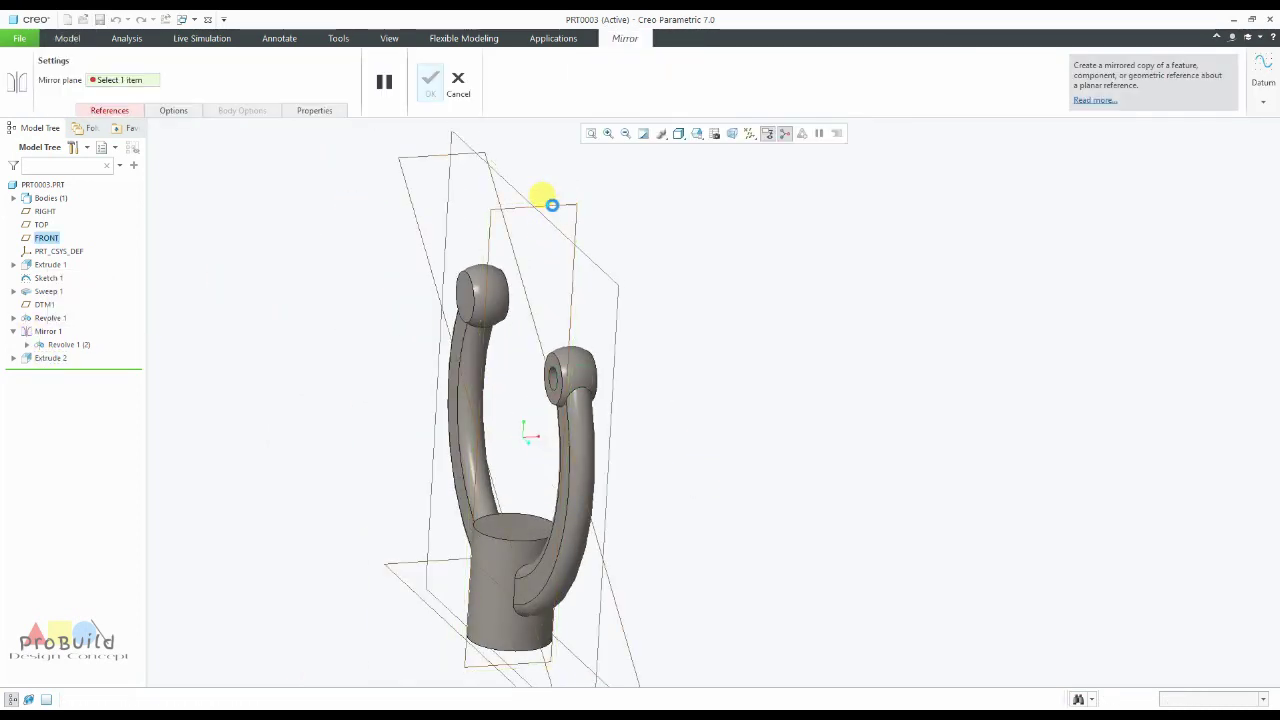
pyautogui.click(433, 88)
pyautogui.click(667, 190)
pyautogui.scroll(3, 679, 394)
pyautogui.moveTo(680, 396); pyautogui.dragTo(740, 454, button='middle')
pyautogui.scroll(-3, 451, 371)
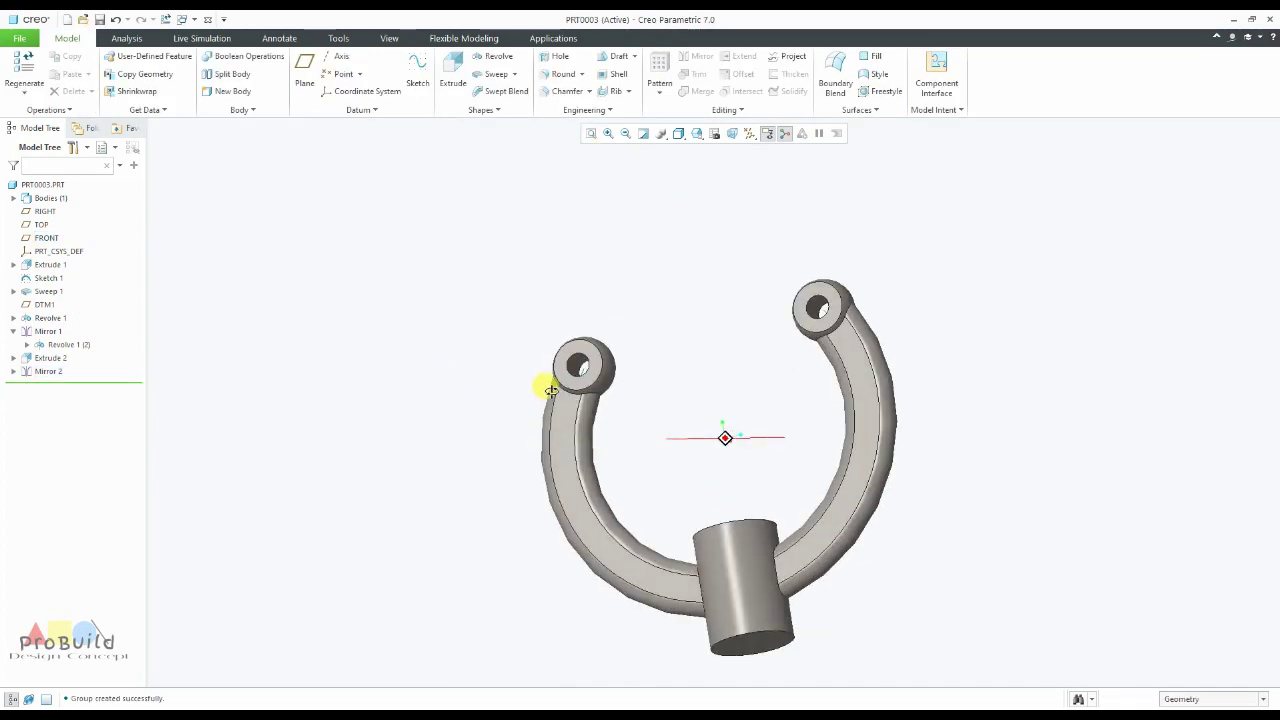
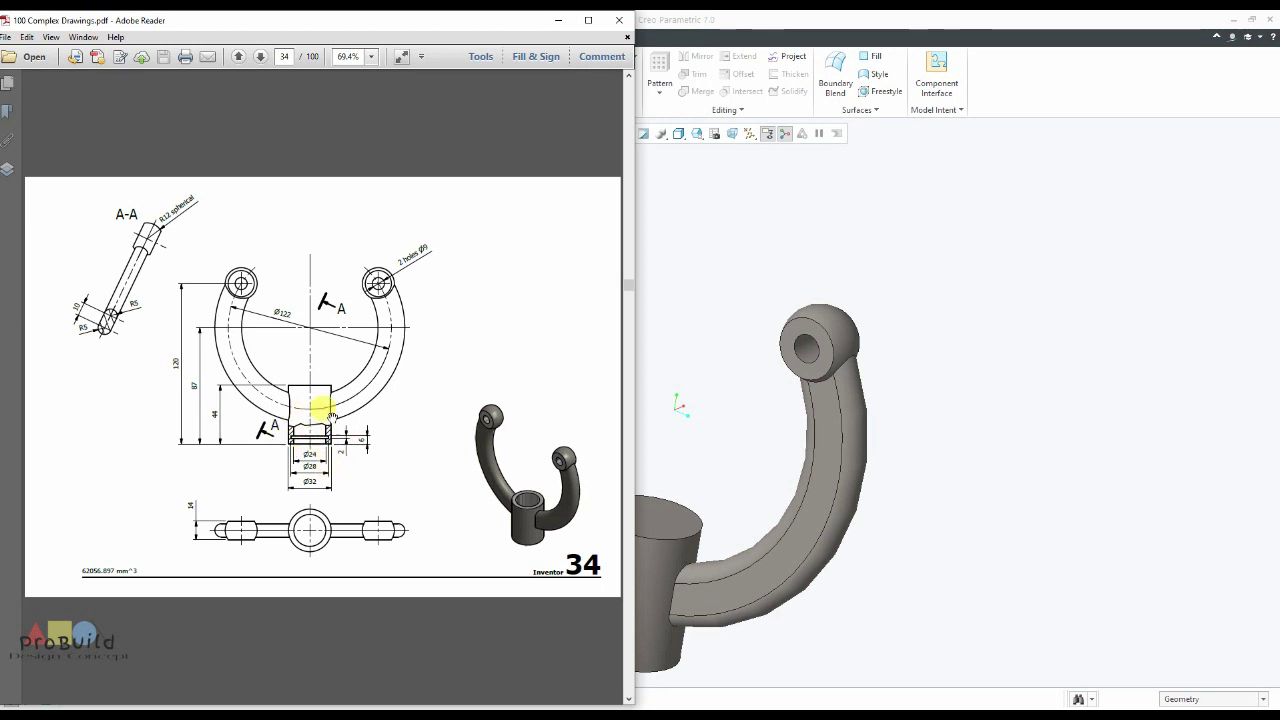
# Return to the part from drawing 34 and start a simple hole with a sketched profile, opening its sketcher.
pyautogui.click(722, 318)
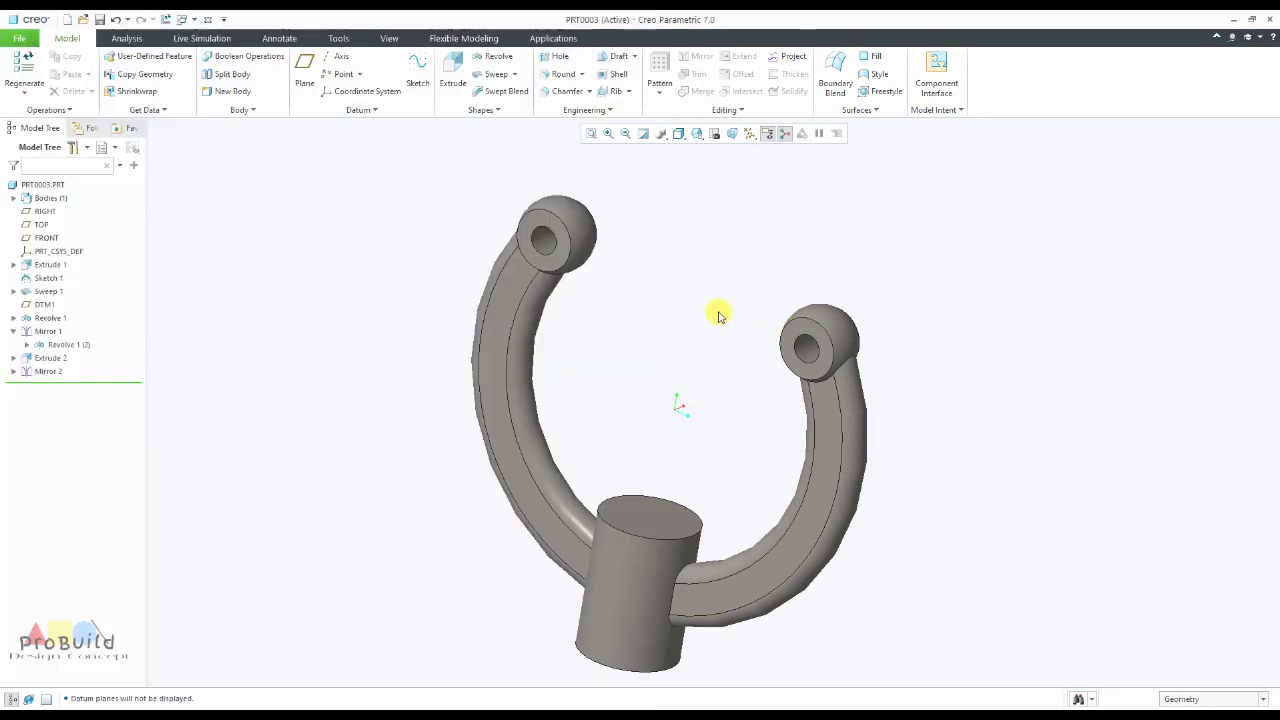
pyautogui.click(558, 56)
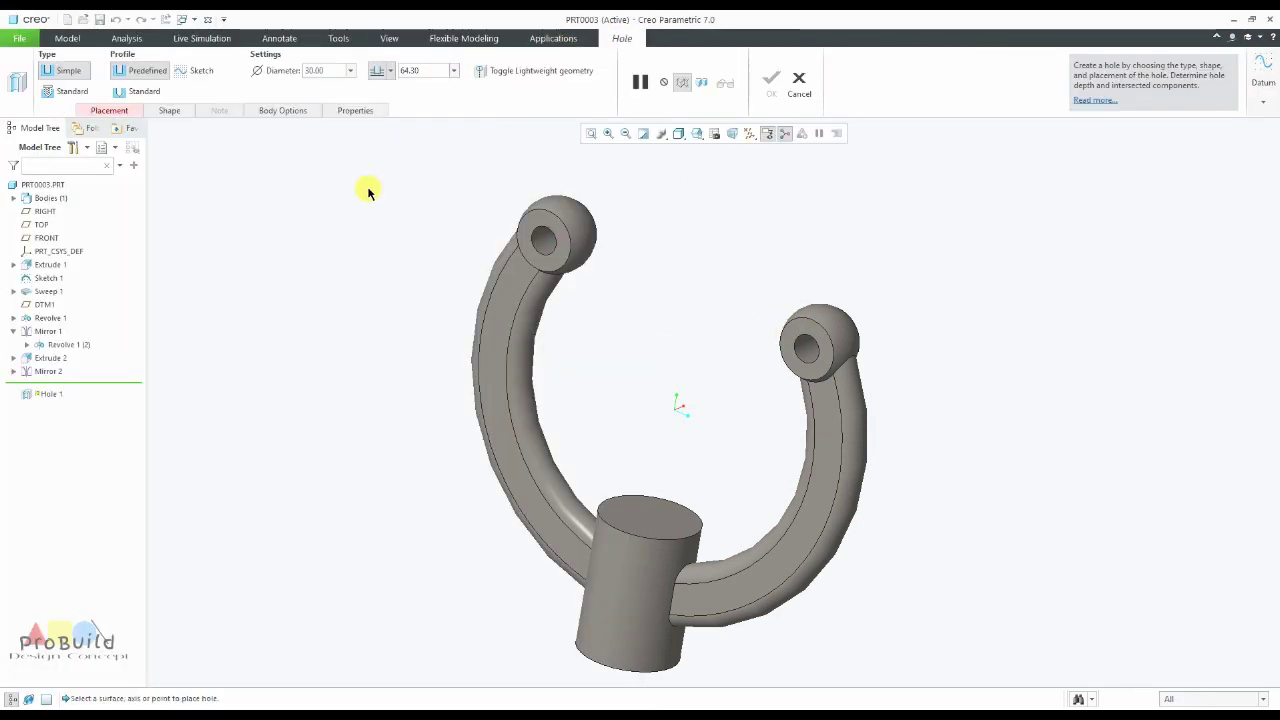
pyautogui.click(199, 72)
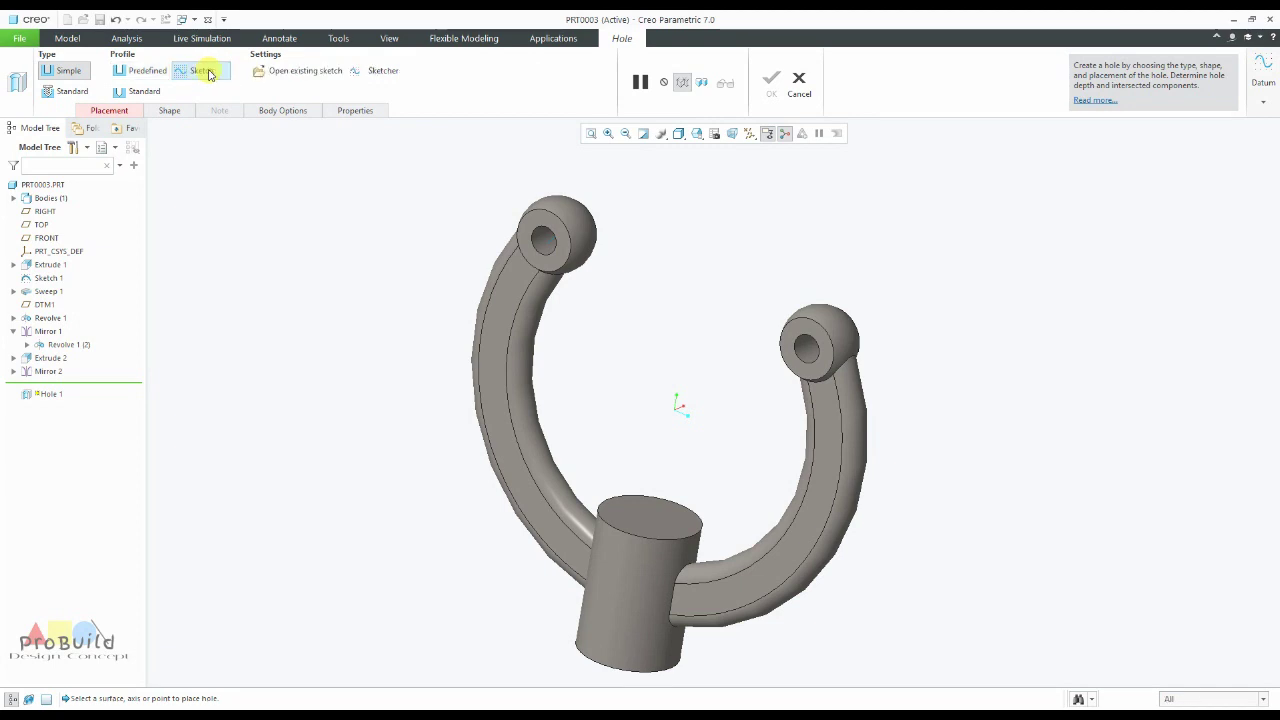
pyautogui.click(382, 75)
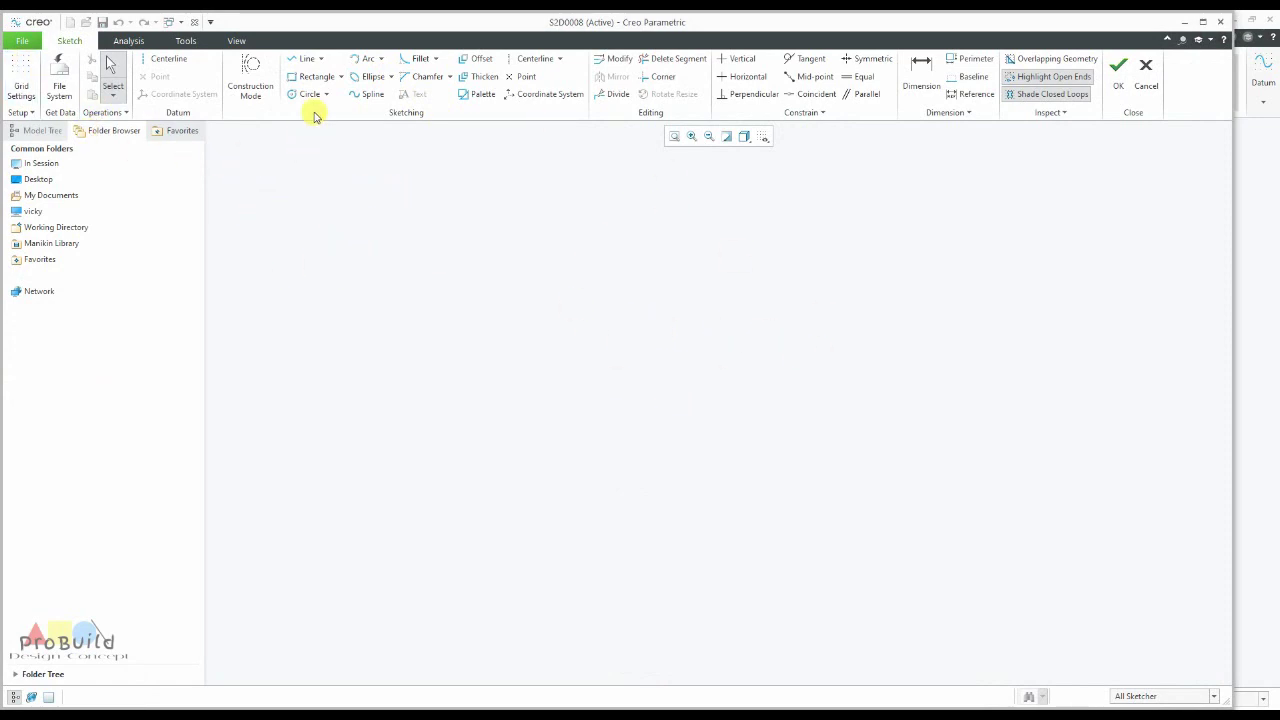
# Draw a vertical and a horizontal construction centerline crossing in the hole profile sketch.
pyautogui.click(536, 59)
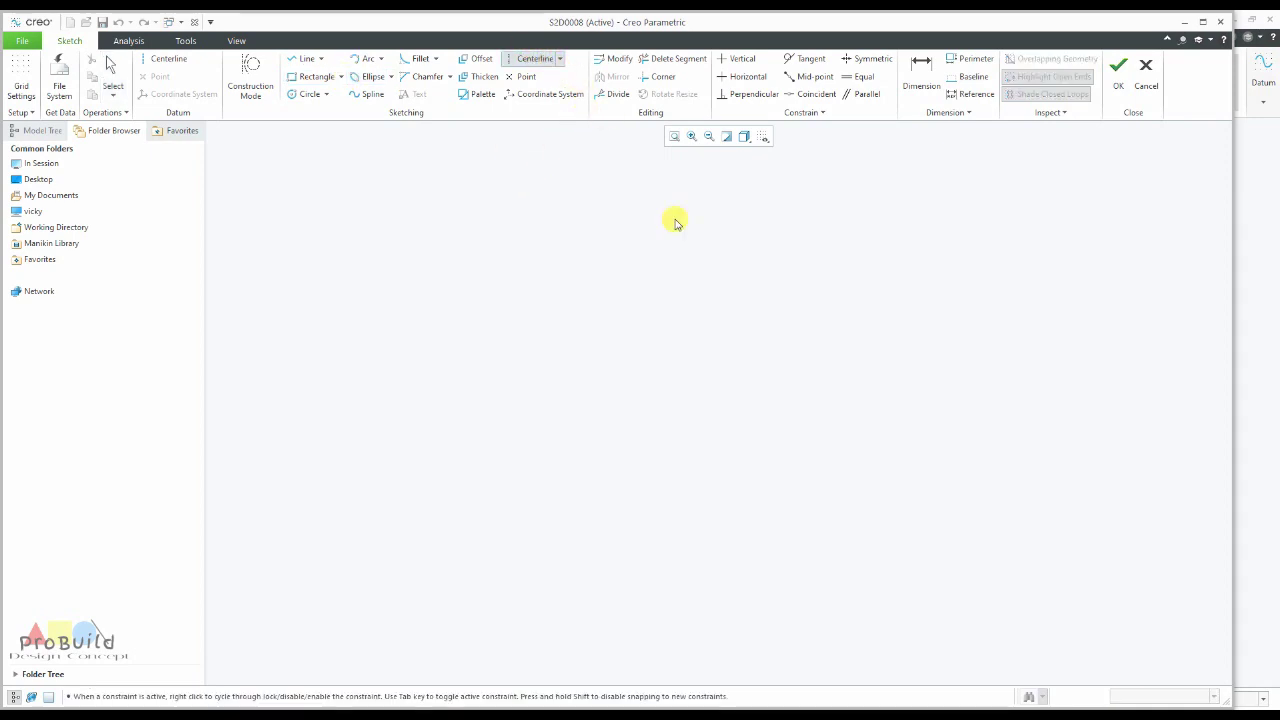
pyautogui.click(677, 397)
pyautogui.click(675, 338)
pyautogui.click(677, 395)
pyautogui.click(760, 394)
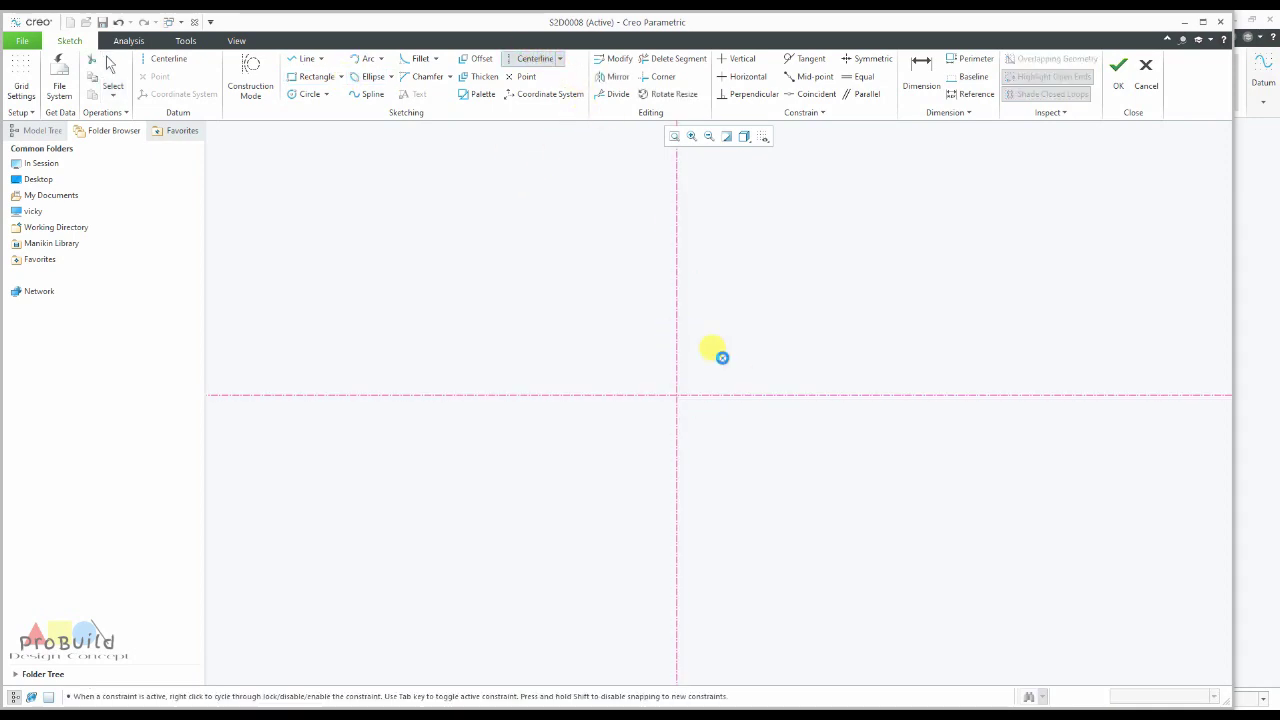
pyautogui.middleClick(712, 348)
pyautogui.scroll(2, 635, 344)
pyautogui.scroll(-2, 710, 367)
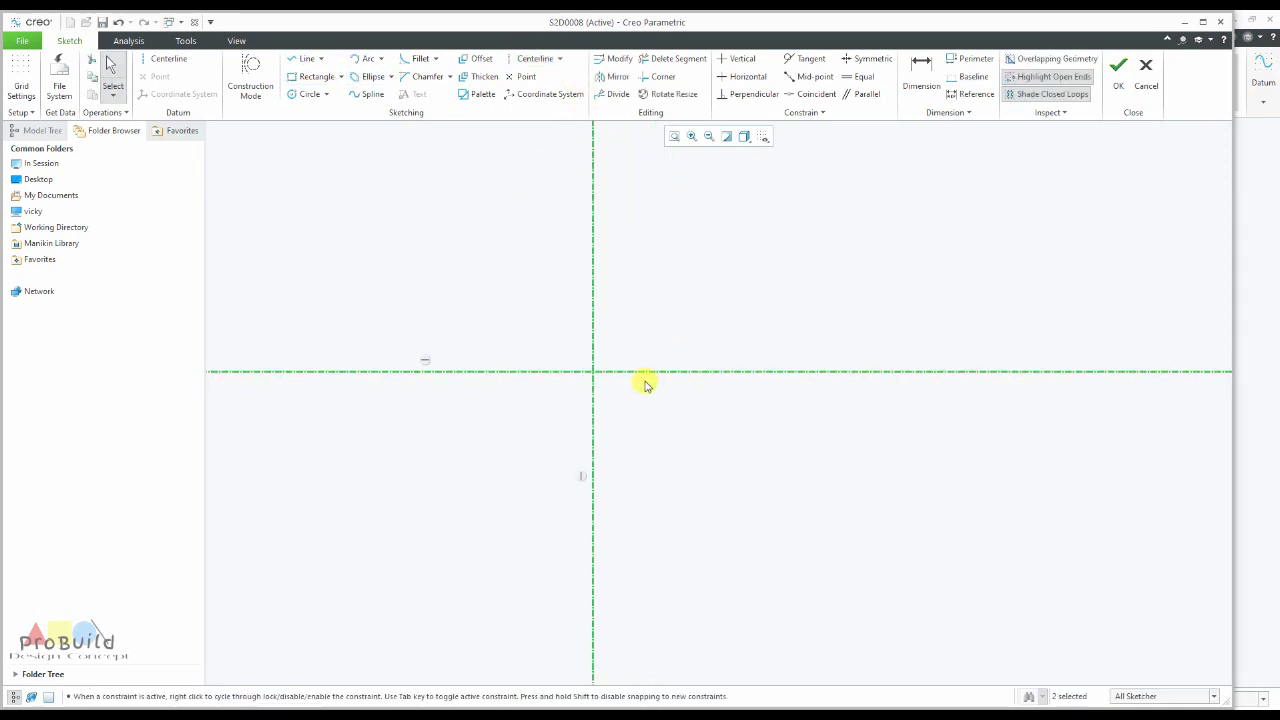
# Add a vertical geometry centerline along the vertical construction centerline as the hole's axis.
pyautogui.click(193, 61)
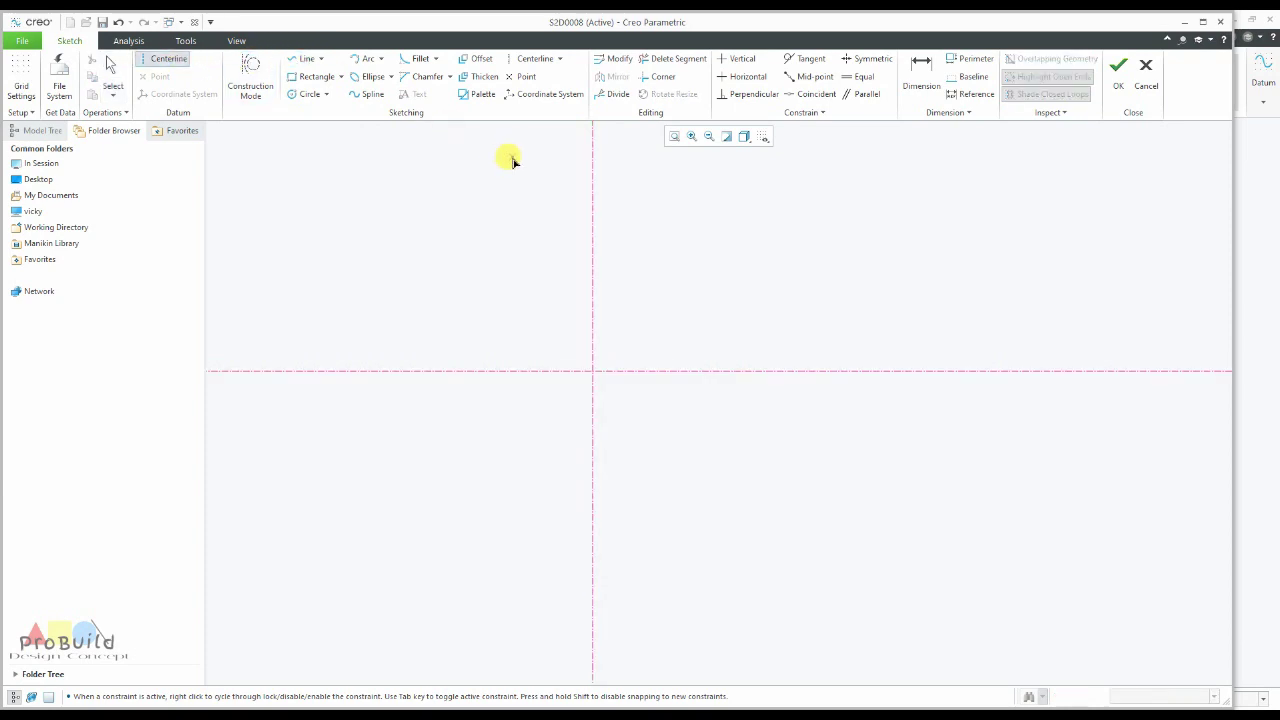
pyautogui.middleClick(592, 325)
pyautogui.scroll(-2, 589, 314)
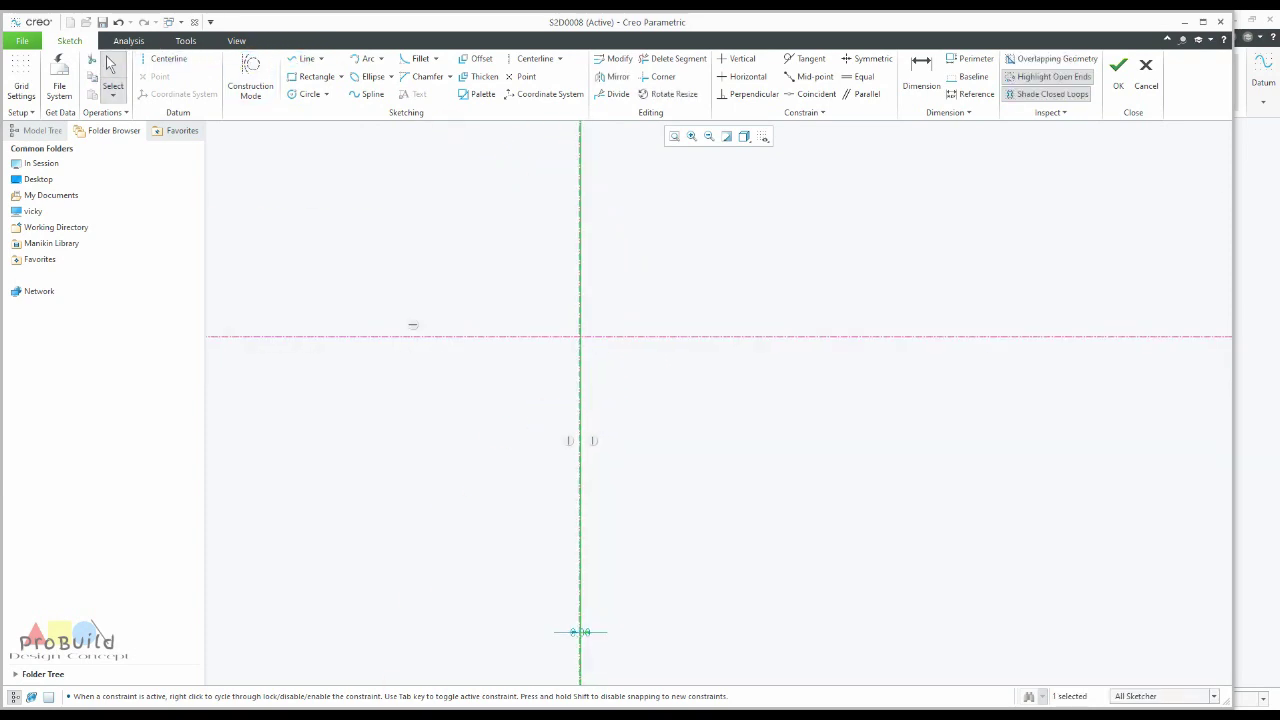
# Check the hub bore in drawing 34 and sketch a vertical line about 2 mm long beside the axis, rising from the horizontal centerline.
pyautogui.hotkey('alt', 'Tab')
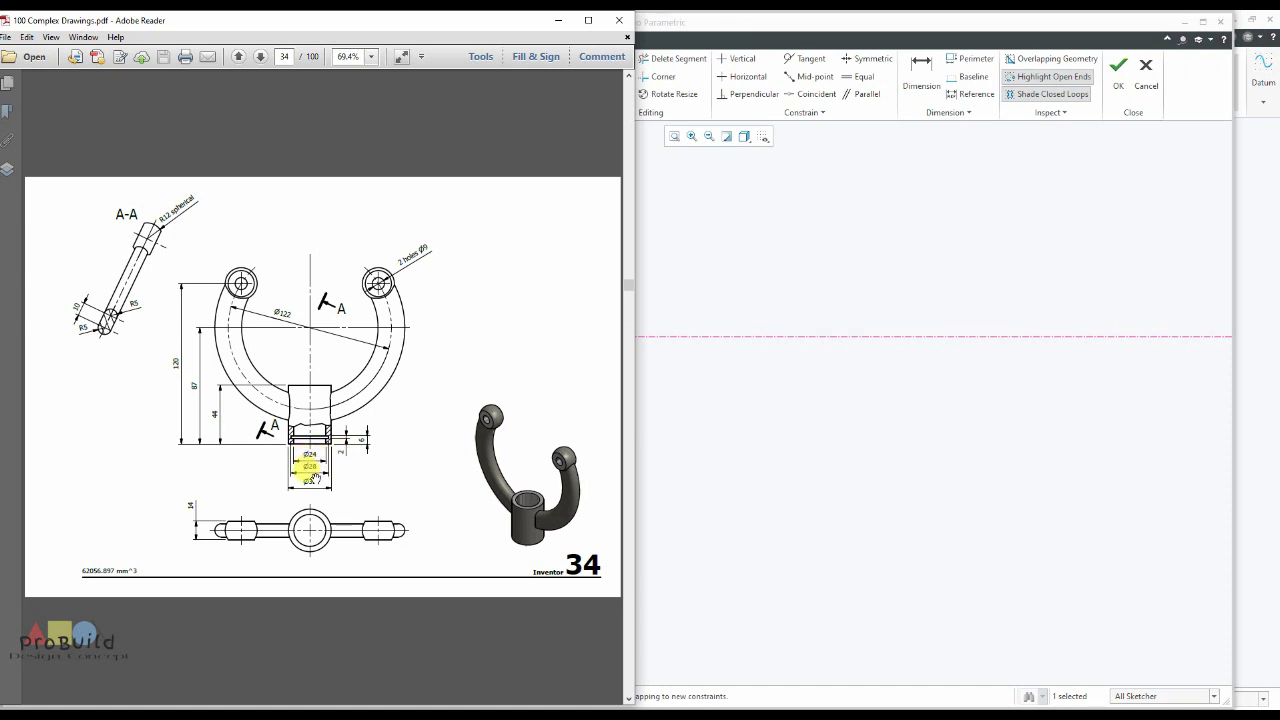
pyautogui.click(660, 466)
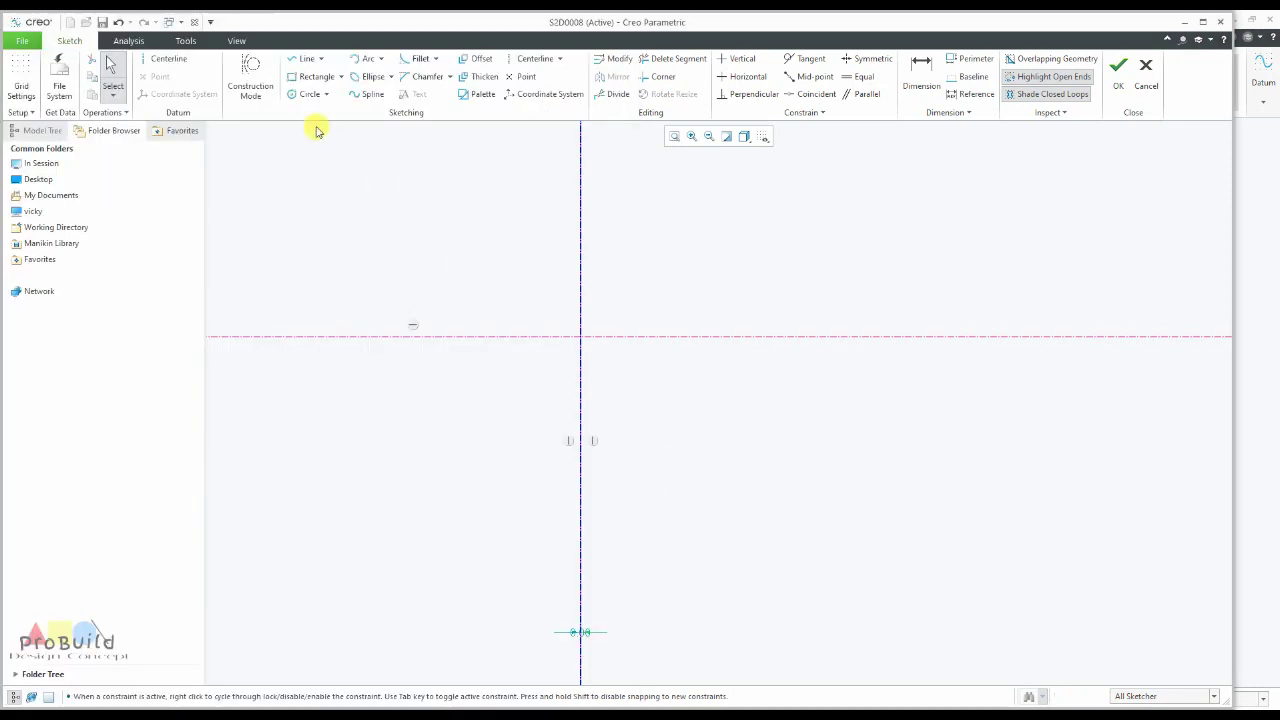
pyautogui.click(607, 337)
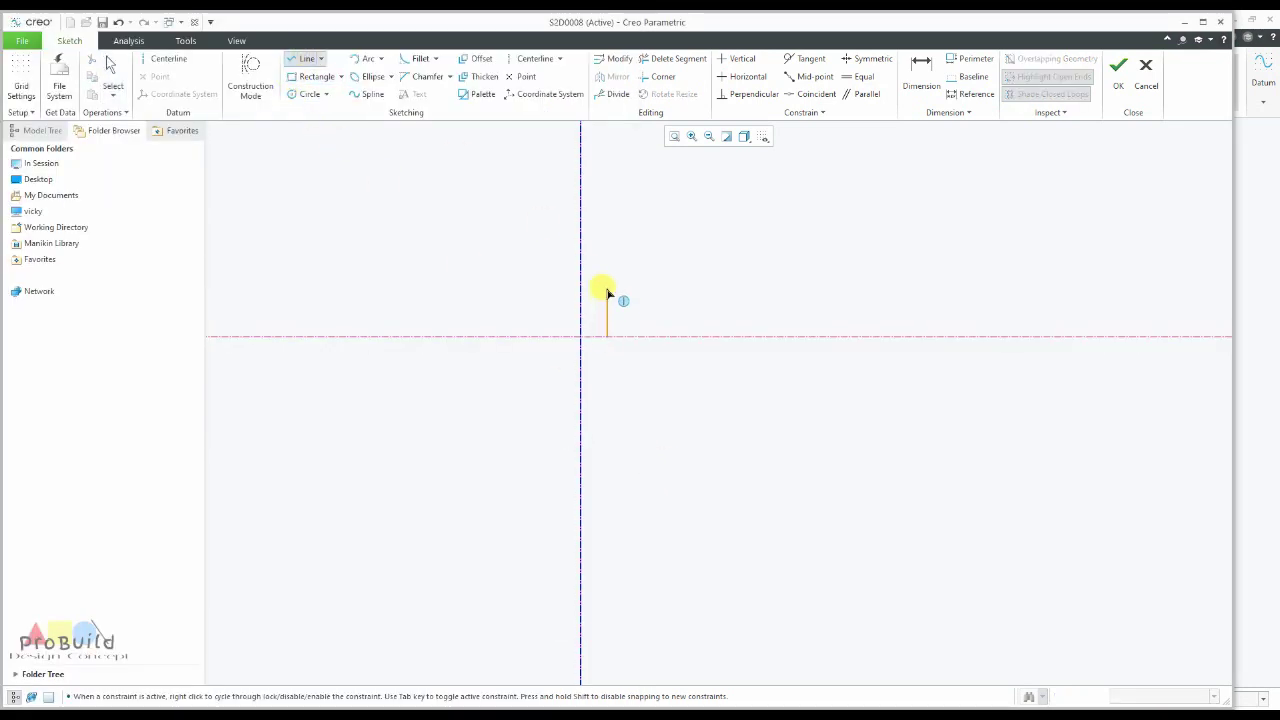
pyautogui.click(607, 288)
pyautogui.middleClick(634, 294)
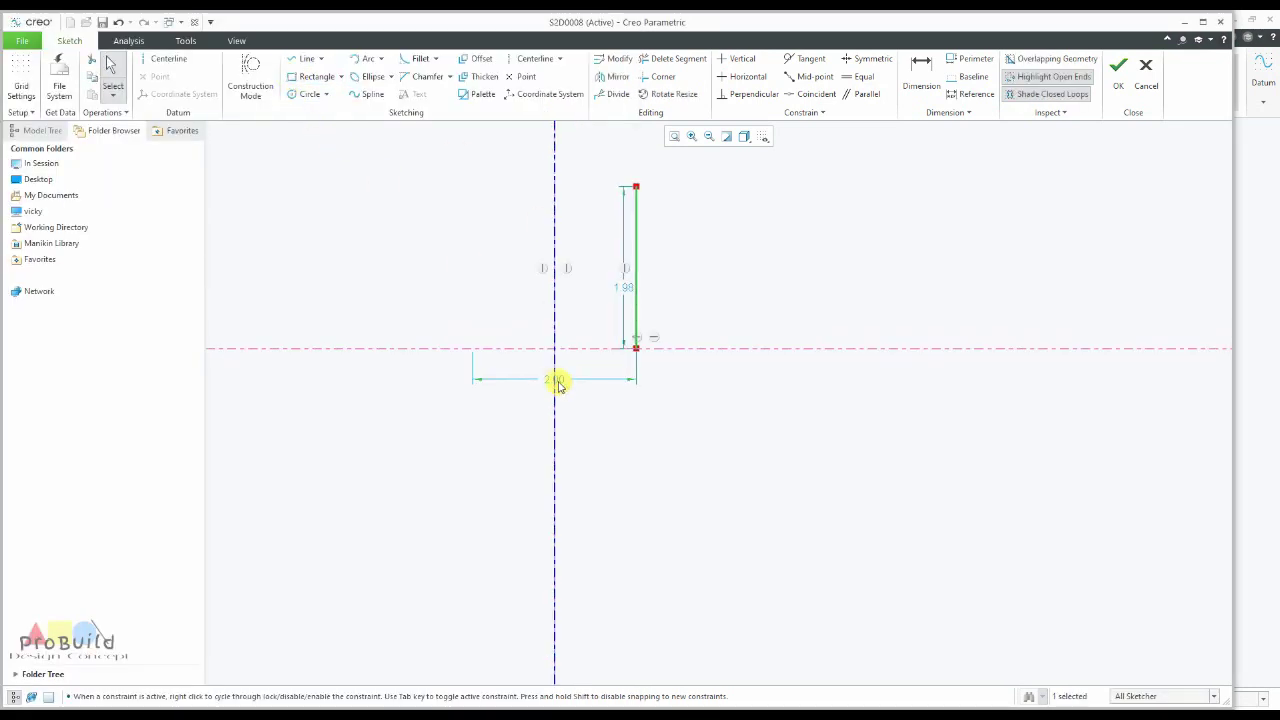
# Set the line's diameter dimension about the axis to 24 mm and move that dimension further below the profile.
pyautogui.doubleClick(515, 412)
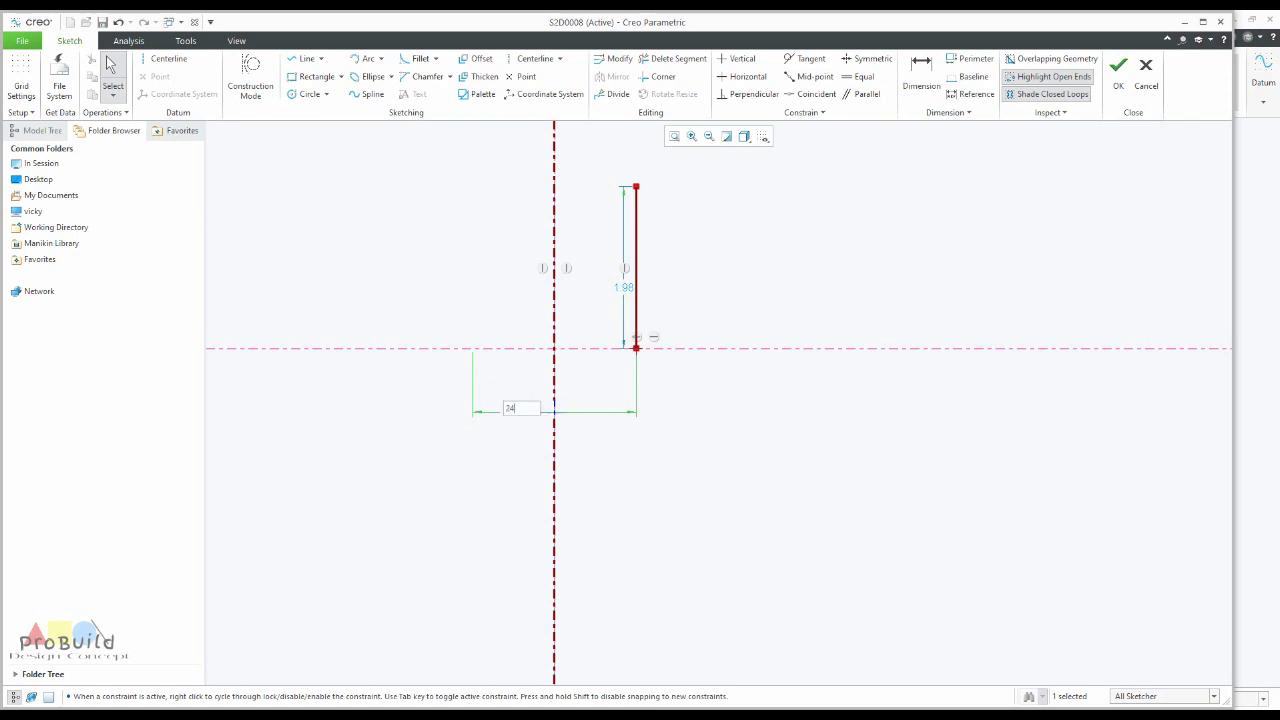
pyautogui.write('24')
pyautogui.press('Return')
pyautogui.scroll(-5, 563, 409)
pyautogui.scroll(2, 540, 408)
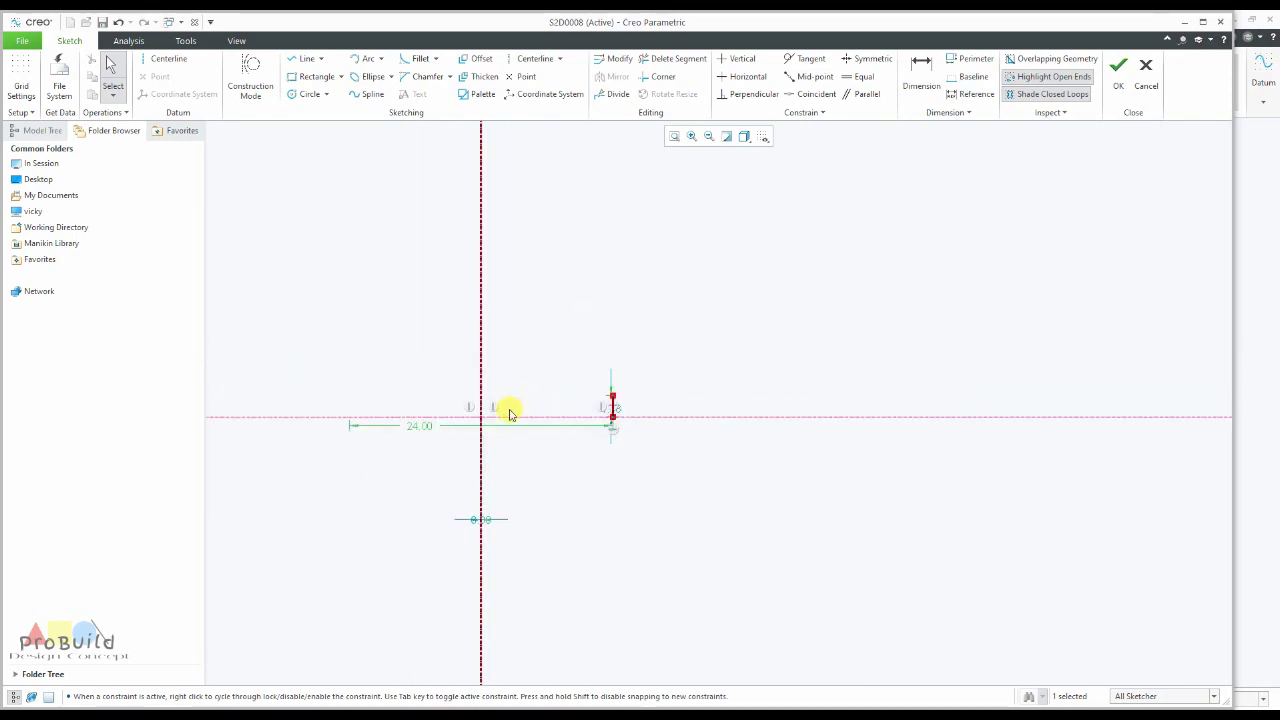
pyautogui.moveTo(423, 432); pyautogui.dragTo(443, 517)
pyautogui.scroll(3, 628, 410)
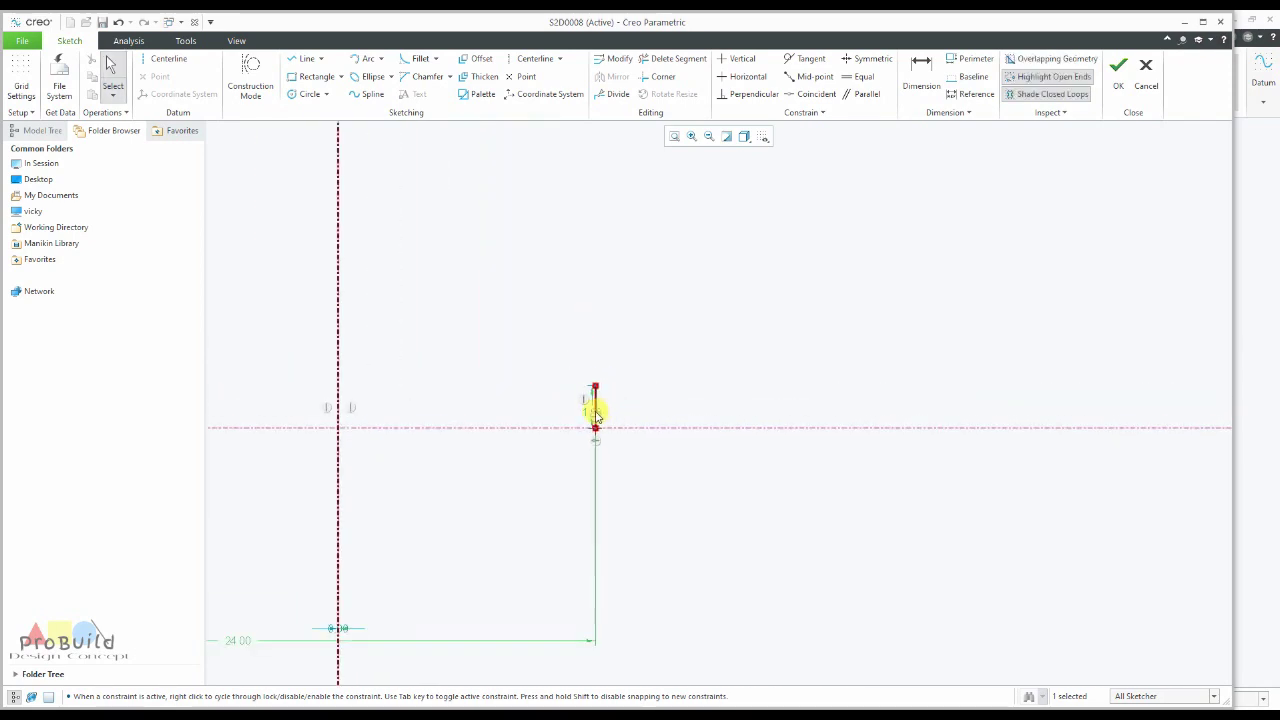
pyautogui.scroll(-3, 605, 413)
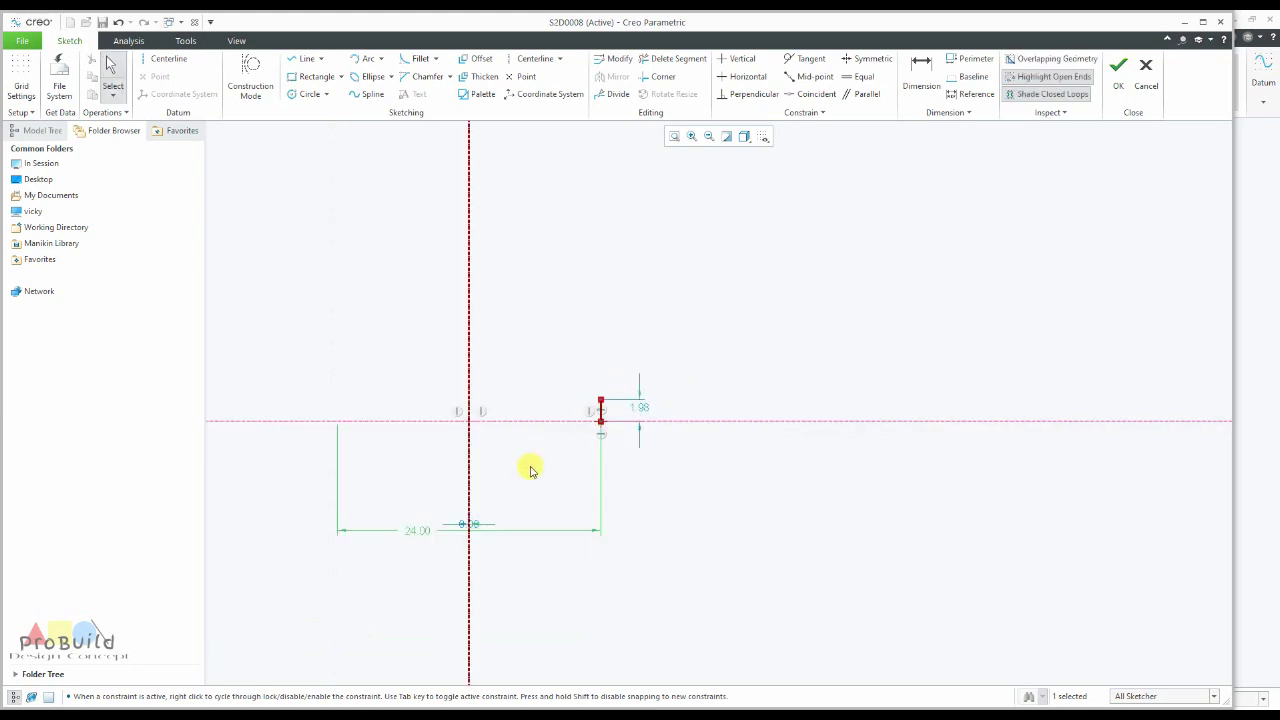
# Consult drawing 34 for the hub height and set the vertical line's length to 44 mm.
pyautogui.click(394, 715)
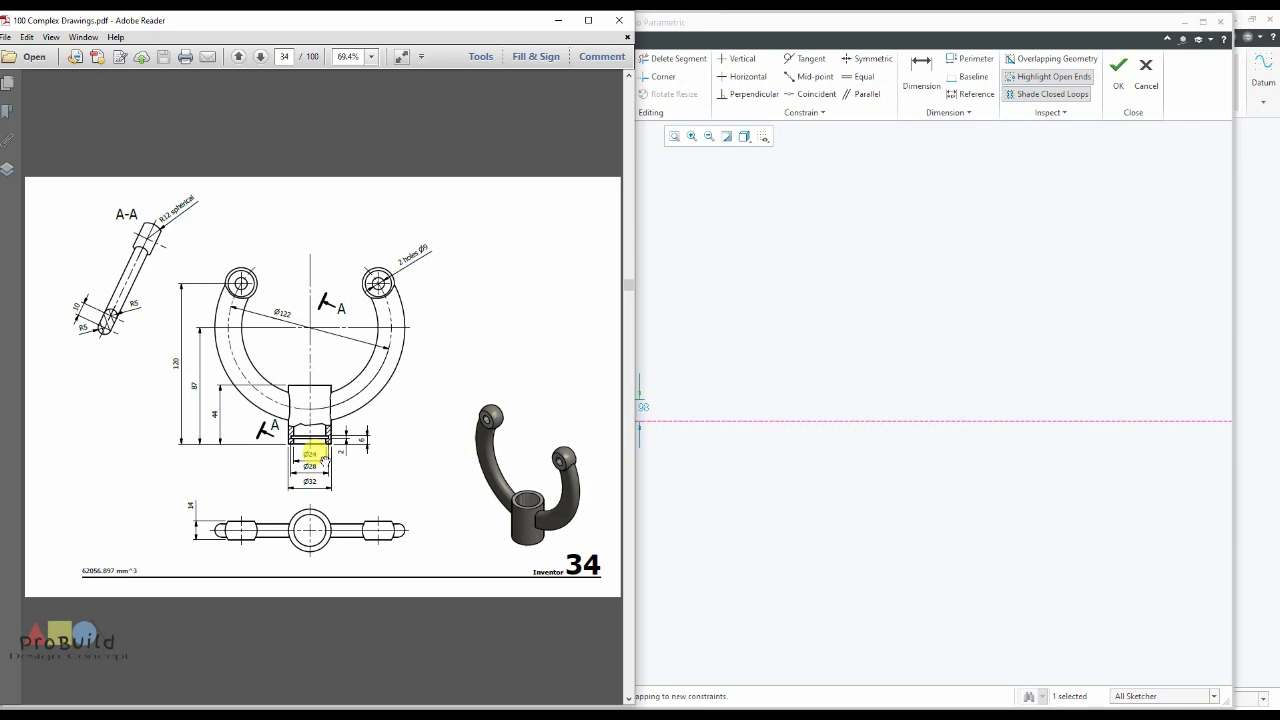
pyautogui.click(730, 350)
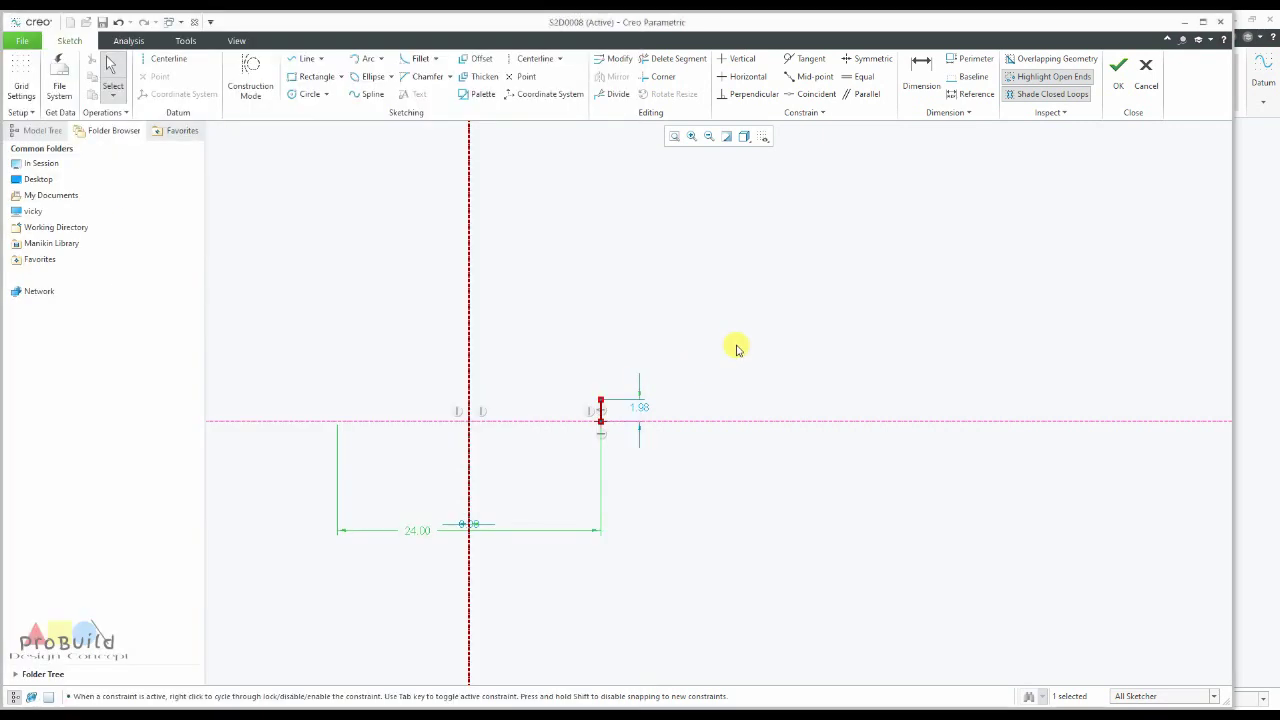
pyautogui.click(640, 405)
pyautogui.write('44')
pyautogui.press('Return')
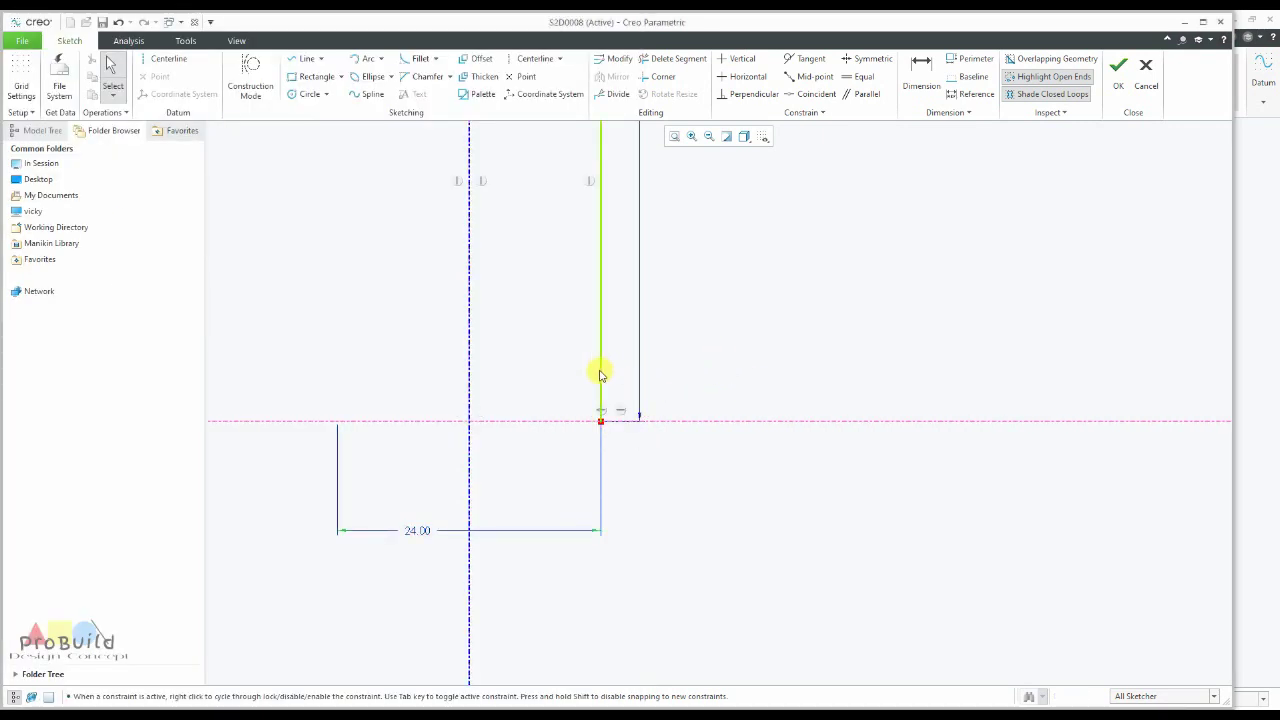
pyautogui.scroll(4, 600, 371)
pyautogui.scroll(-1, 590, 268)
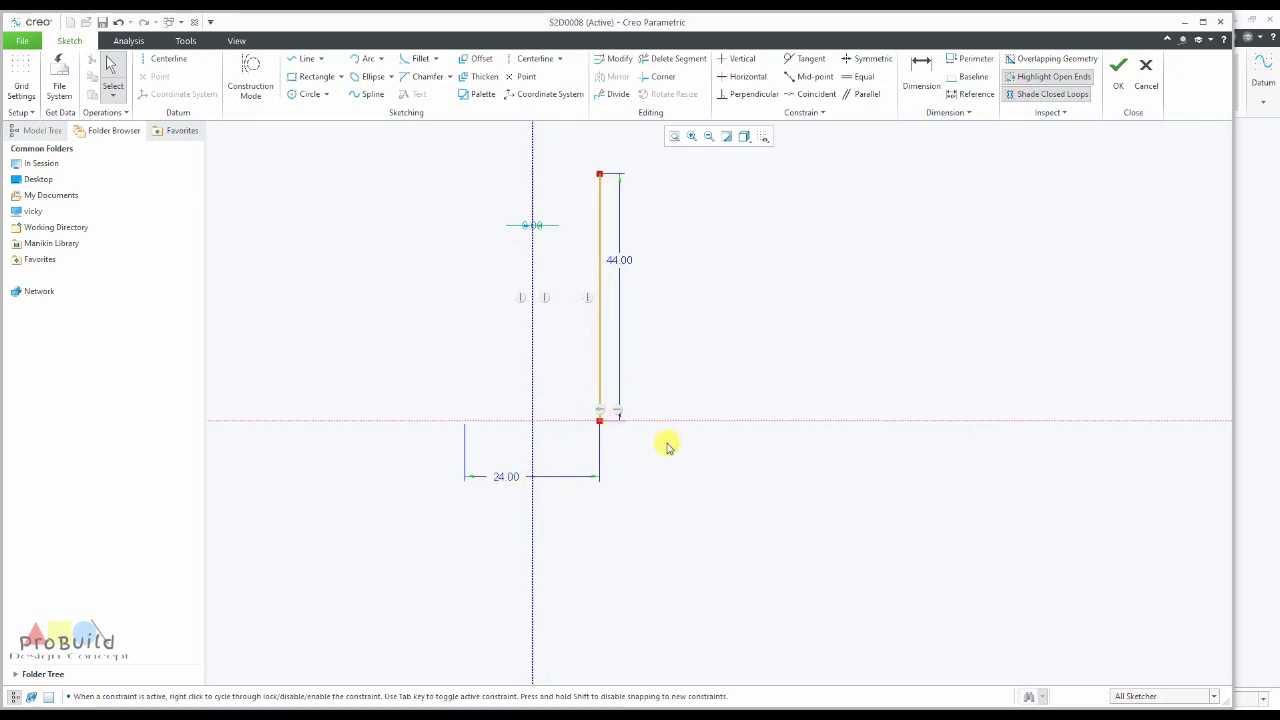
# Sketch a small three-sided groove profile about 1.28 mm high on the outer side of the 44 mm line, near its lower end.
pyautogui.click(308, 60)
pyautogui.scroll(-3, 630, 400)
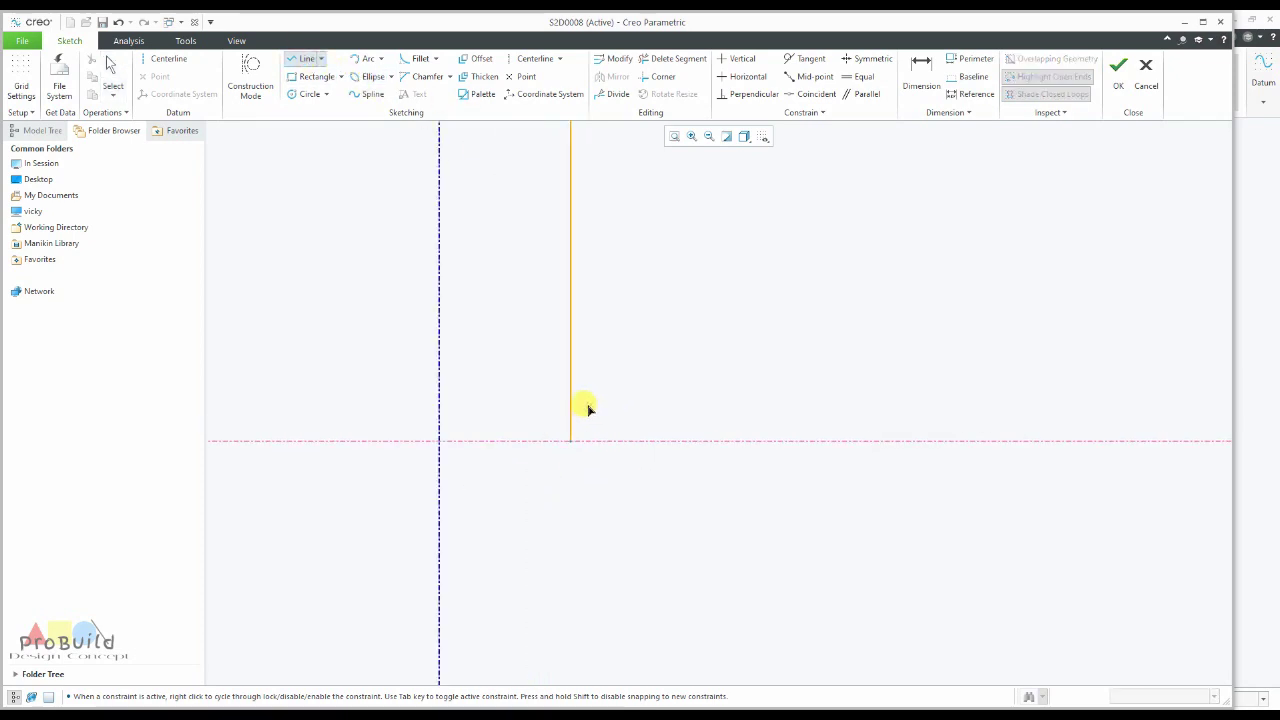
pyautogui.click(572, 384)
pyautogui.click(591, 395)
pyautogui.click(573, 396)
pyautogui.middleClick(606, 416)
pyautogui.middleClick(606, 416)
pyautogui.scroll(1, 606, 416)
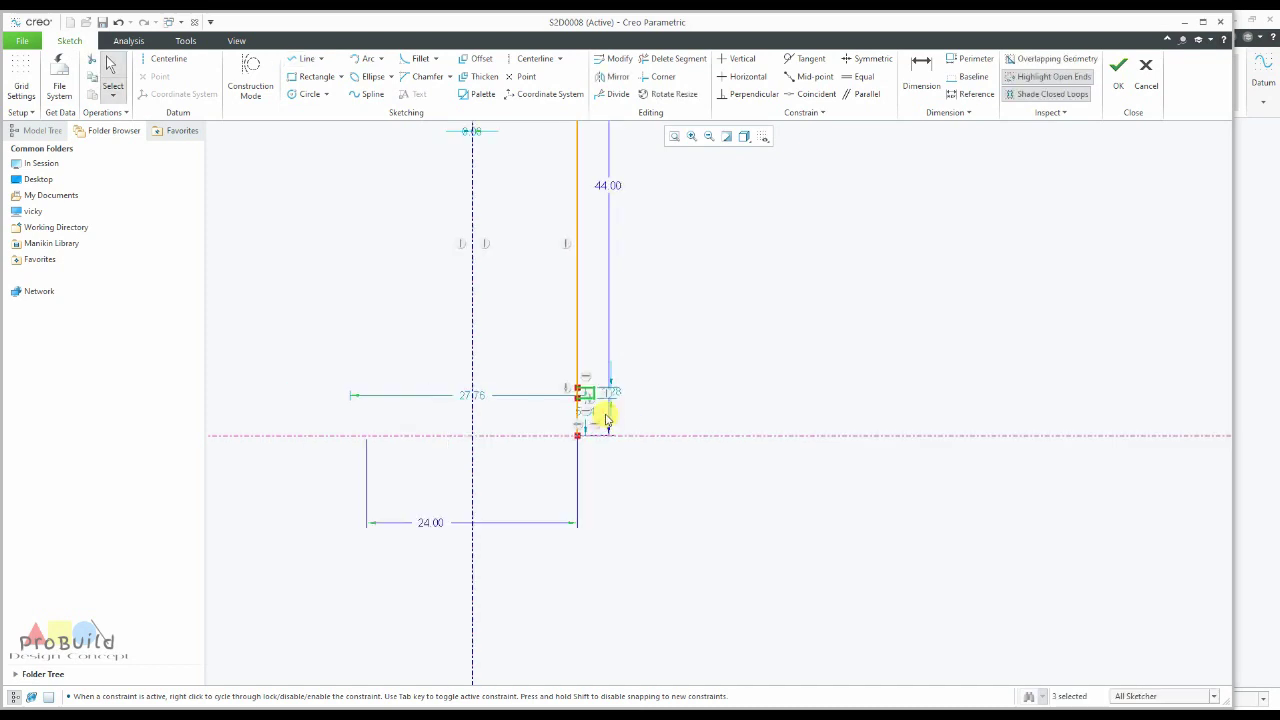
# Move the groove's diameter dimension below the 24 mm bore diameter dimension.
pyautogui.moveTo(455, 443); pyautogui.dragTo(509, 434, button='middle')
pyautogui.scroll(-1, 508, 434)
pyautogui.moveTo(526, 377); pyautogui.dragTo(474, 590)
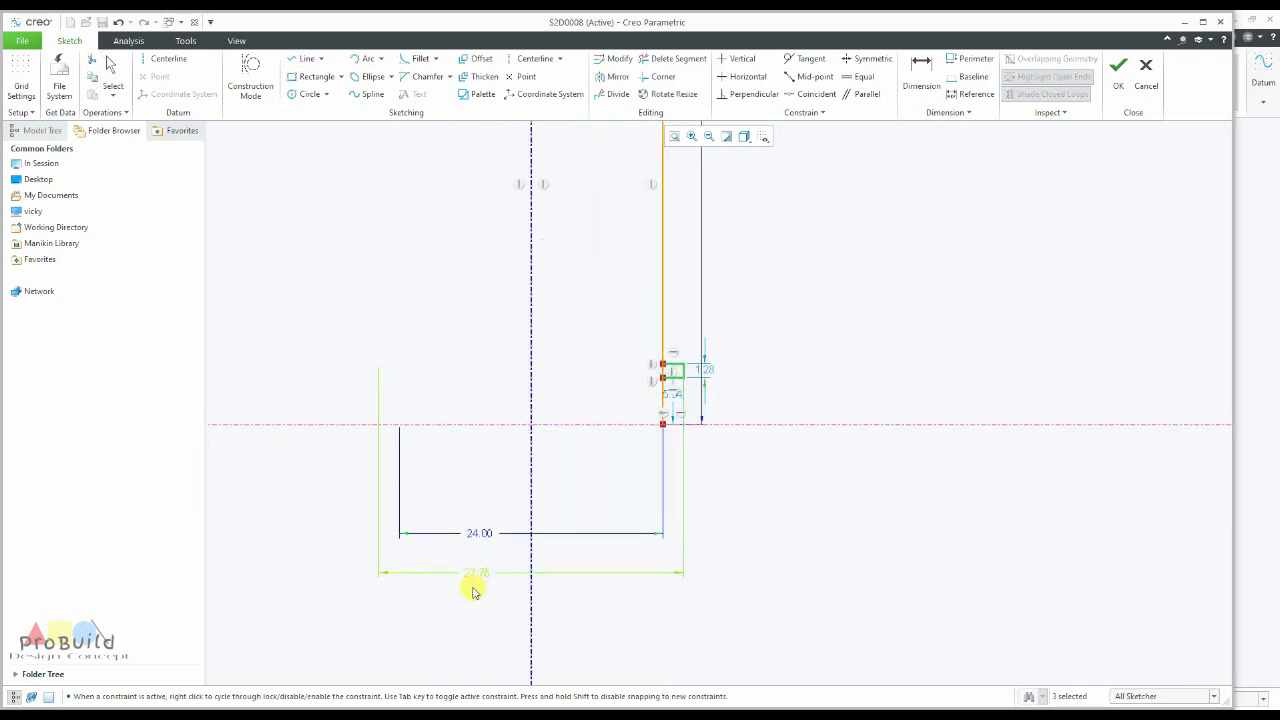
# Consult drawing 34 for the groove size, move the groove's height dimension away from the profile and set it to 2 mm.
pyautogui.click(430, 714)
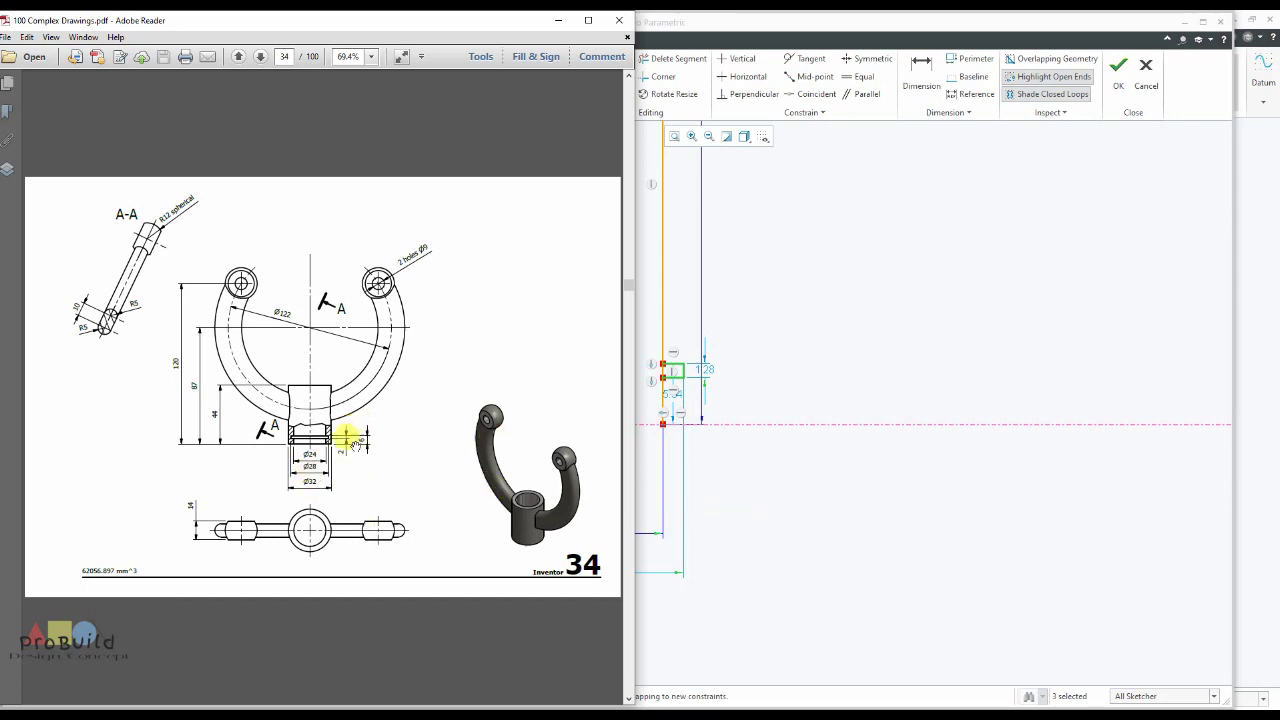
pyautogui.click(650, 494)
pyautogui.scroll(2, 704, 400)
pyautogui.moveTo(706, 340); pyautogui.dragTo(748, 343)
pyautogui.doubleClick(748, 343)
pyautogui.press('Return')
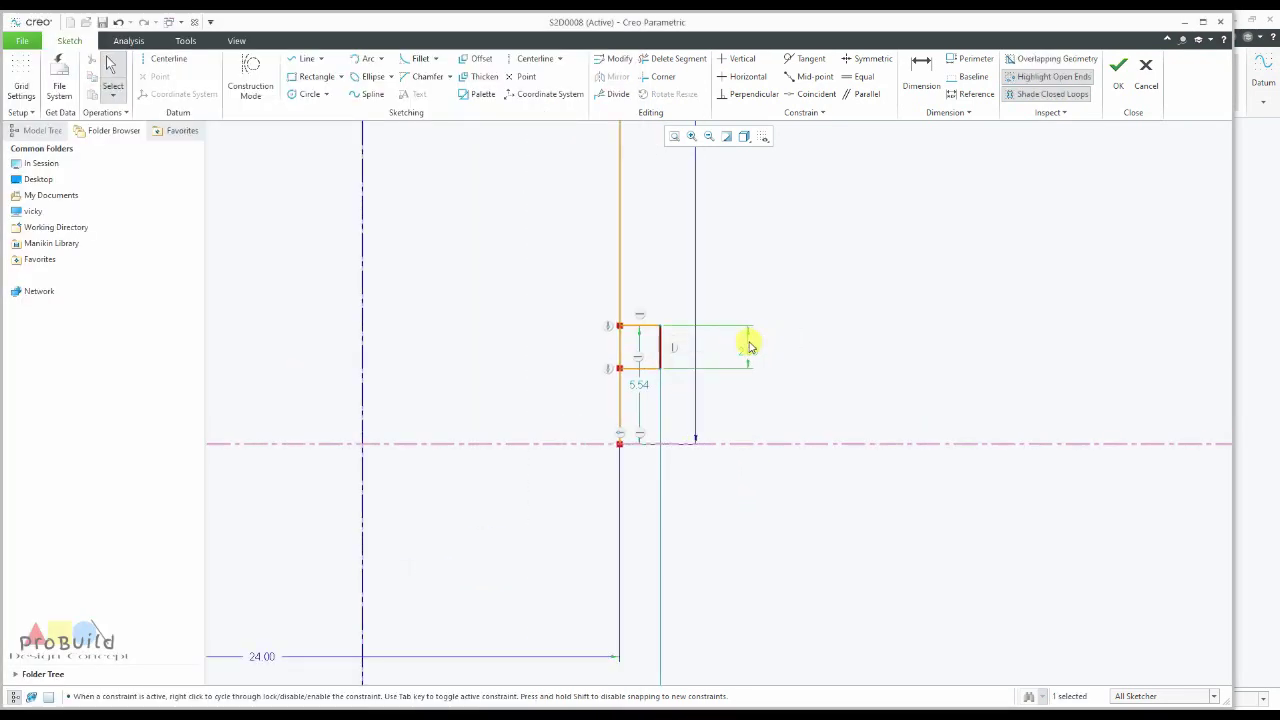
# Dimension the groove's upper edge from the horizontal centerline at 6 mm, placing the dimension well outside the profile.
pyautogui.moveTo(639, 387); pyautogui.dragTo(860, 390)
pyautogui.middleClick(860, 388)
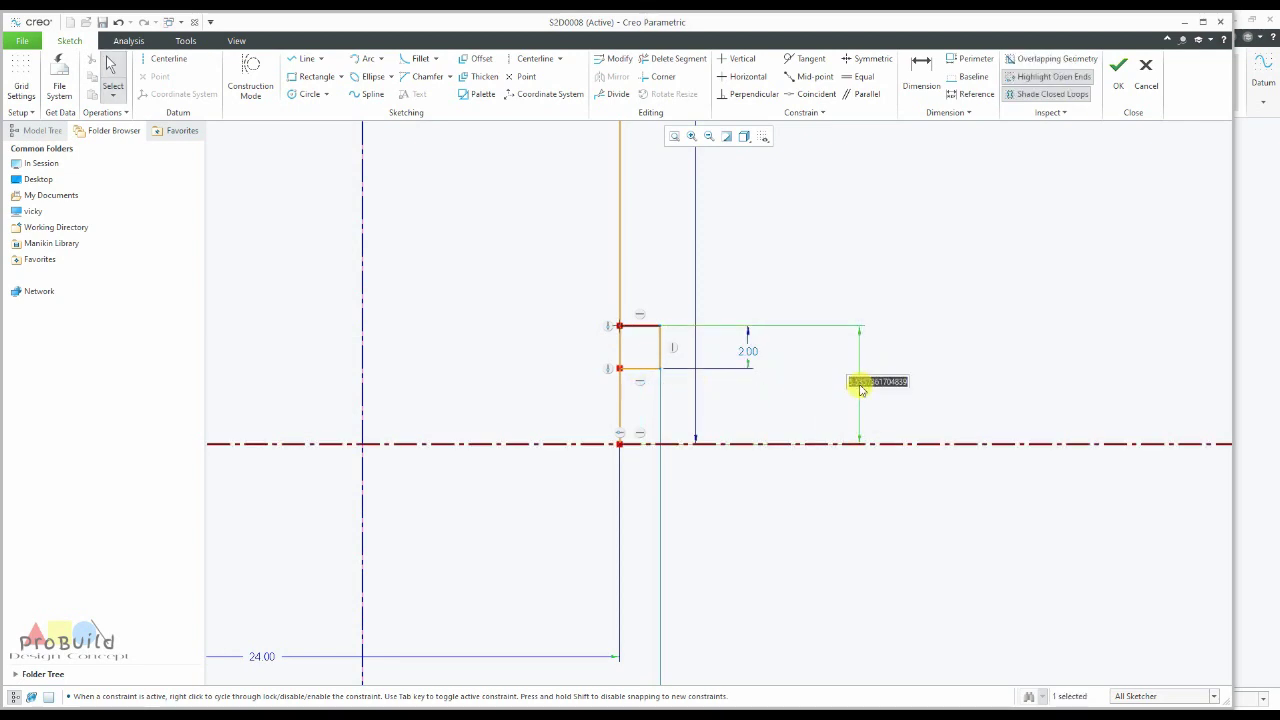
pyautogui.write('6')
pyautogui.press('Return')
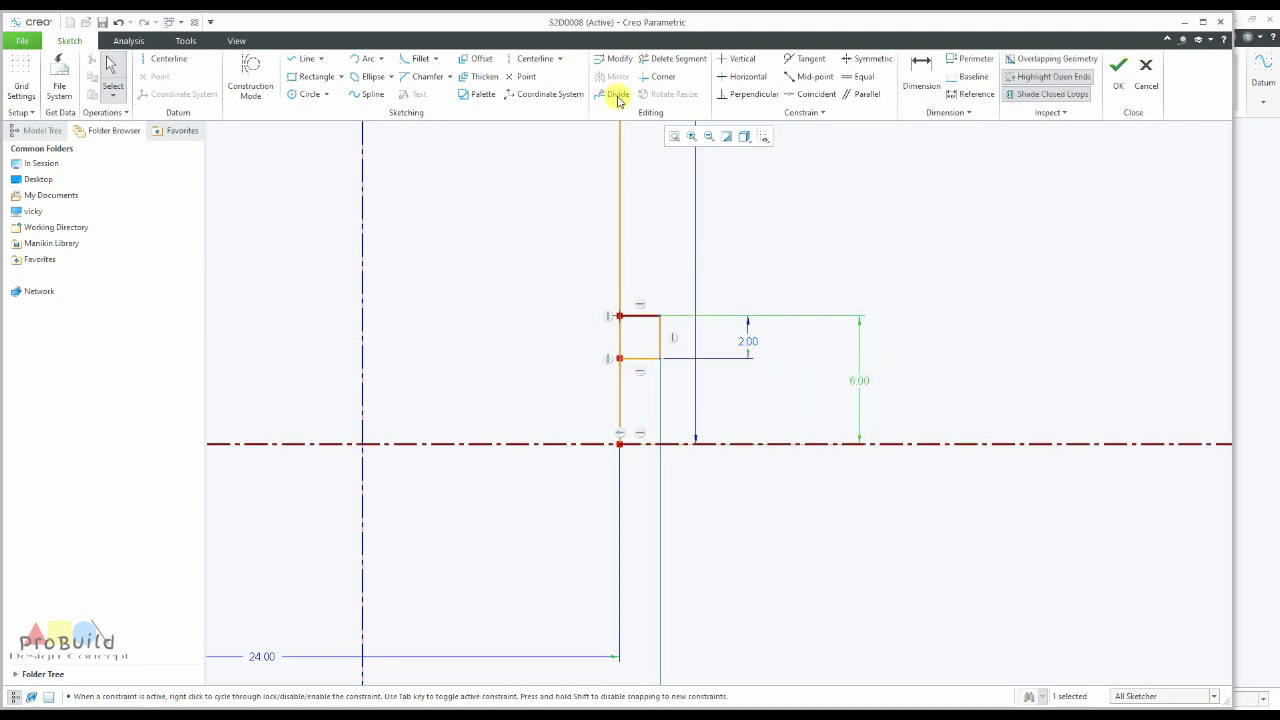
# Trim away the piece of the vertical bore line between the groove's two horizontal edges.
pyautogui.click(672, 58)
pyautogui.click(640, 336)
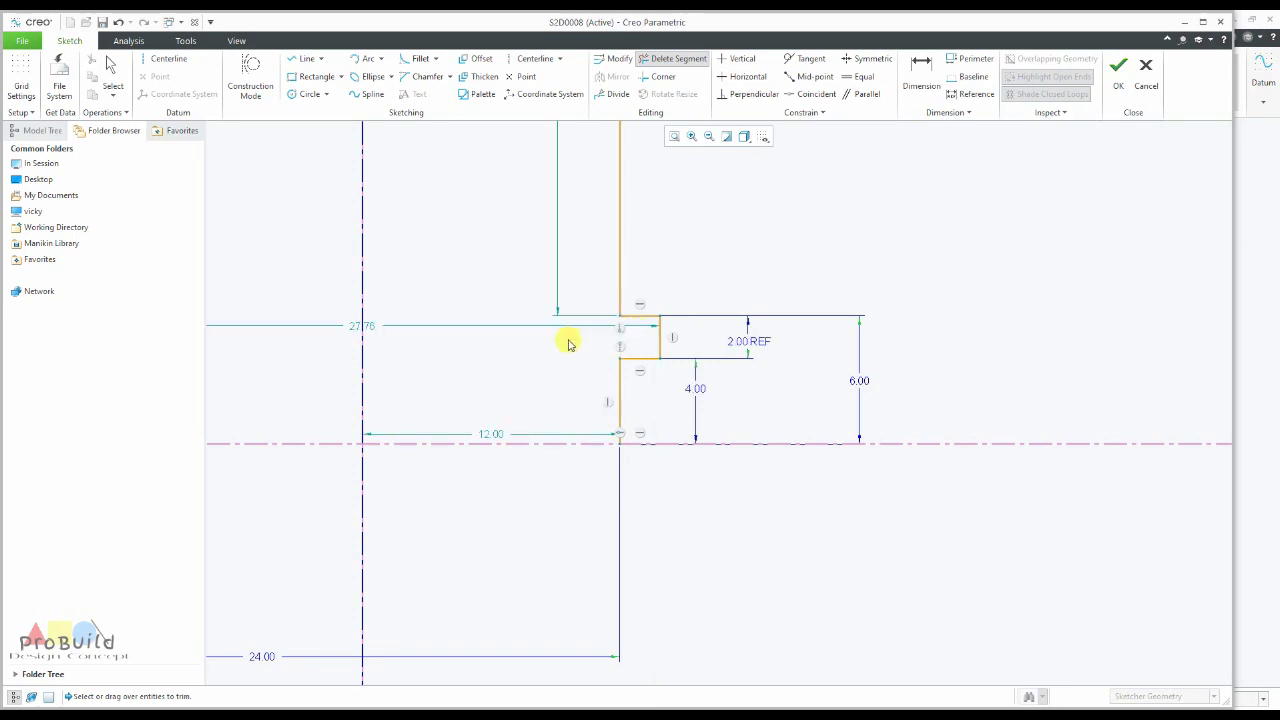
pyautogui.middleClick(580, 360)
# Place the groove's diameter dimension below the 24 mm one, set it to 28 mm, and move the 2 mm reference dimension clear.
pyautogui.scroll(4, 598, 405)
pyautogui.moveTo(528, 380); pyautogui.dragTo(489, 517)
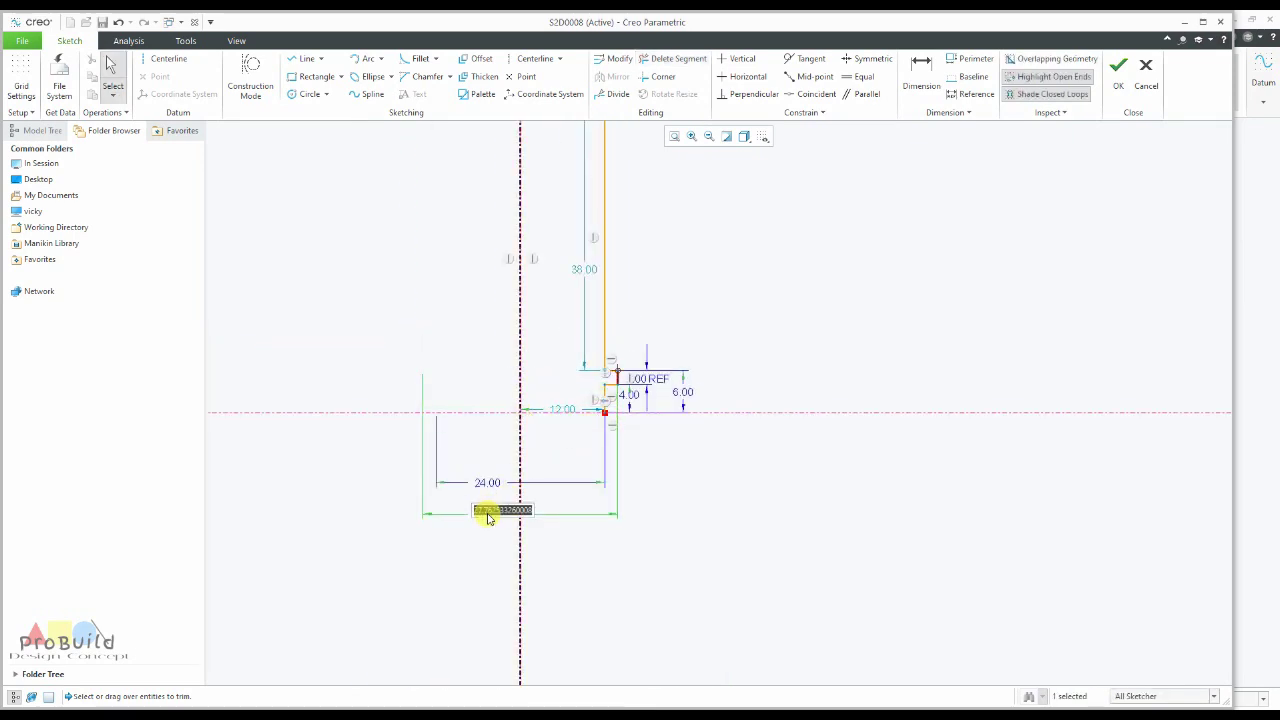
pyautogui.write('38')
pyautogui.press('Return')
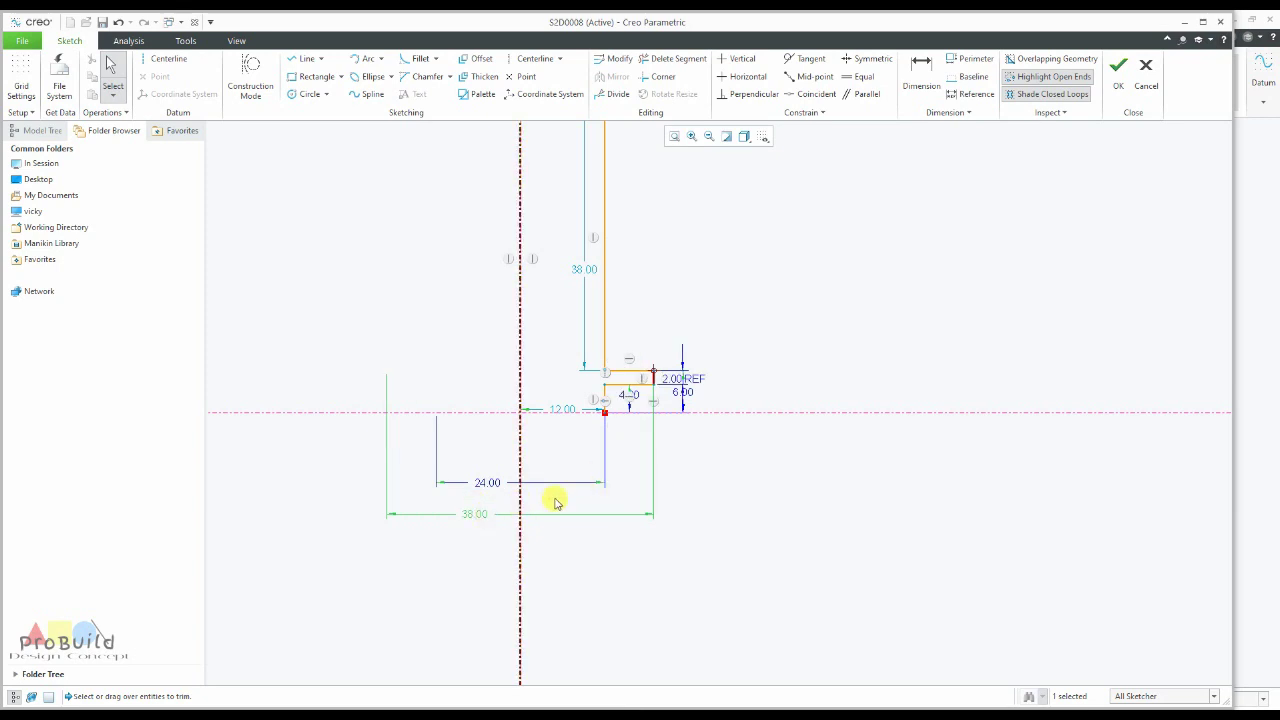
pyautogui.doubleClick(475, 516)
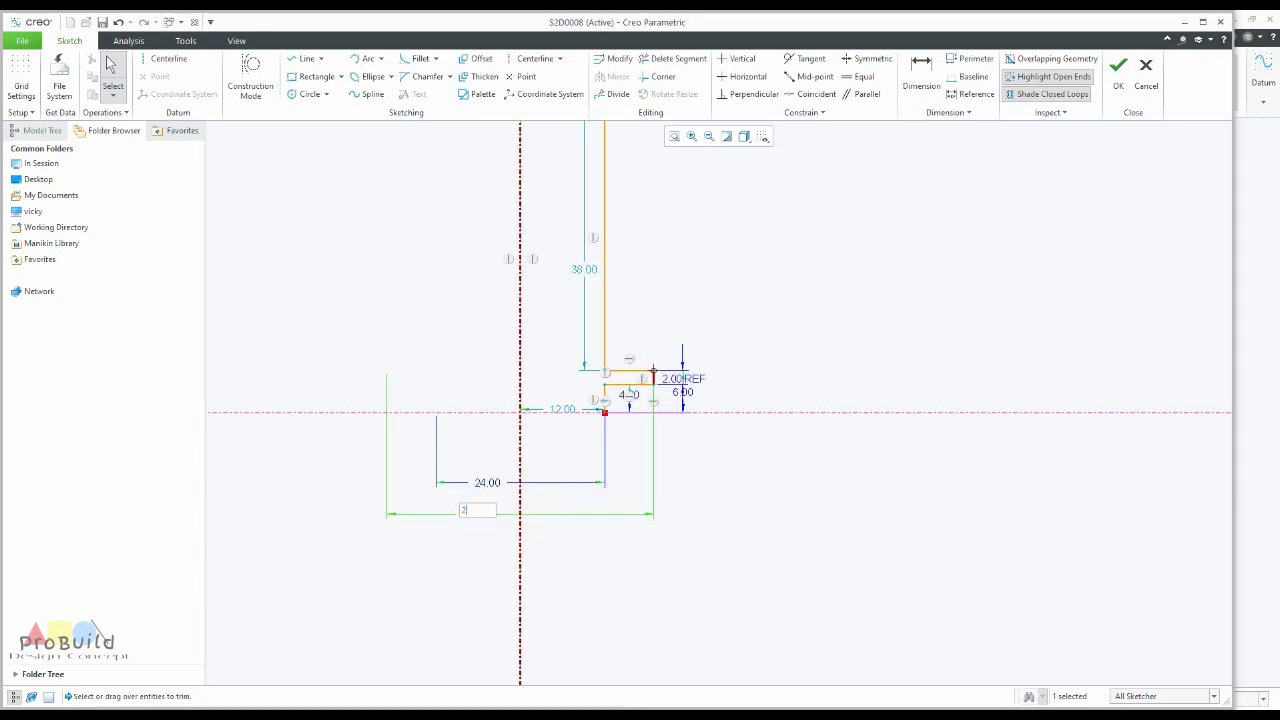
pyautogui.write('28')
pyautogui.press('Return')
pyautogui.scroll(3, 671, 474)
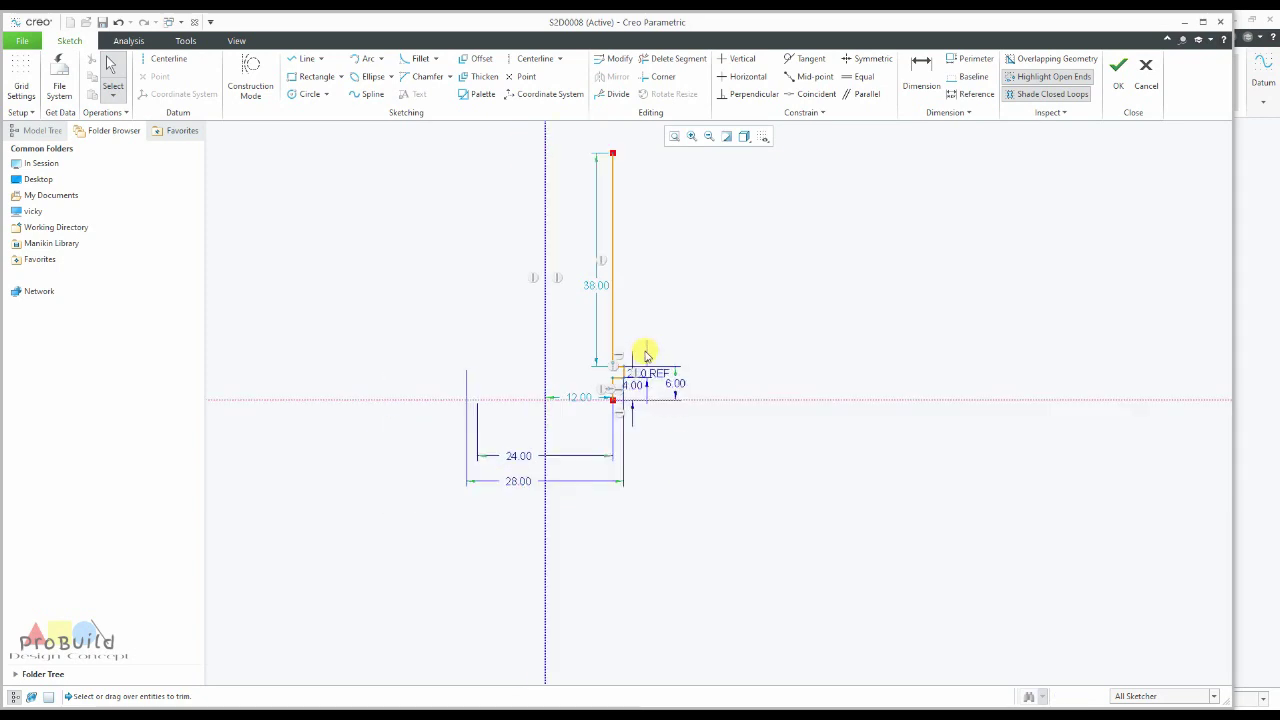
pyautogui.moveTo(637, 335); pyautogui.dragTo(651, 360)
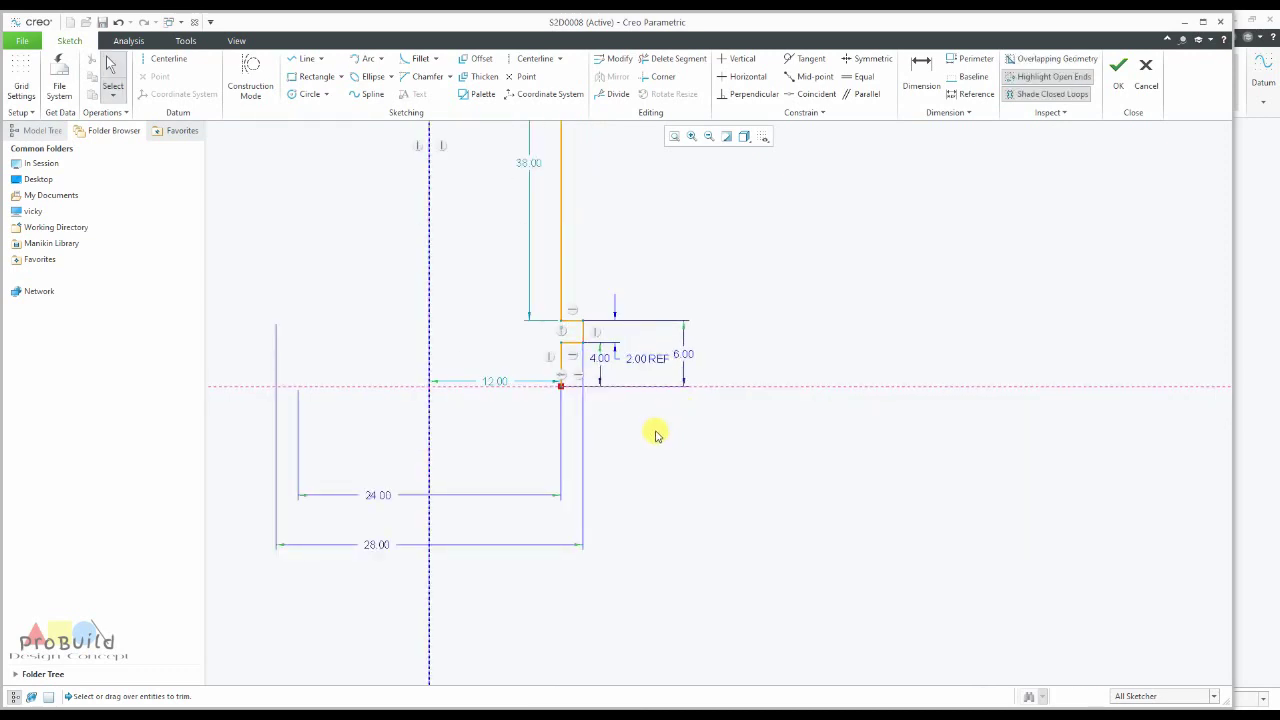
# Close the bore profile with lines across its upper end, down the axis and along the horizontal centerline, and accept the sketch.
pyautogui.scroll(-2, 646, 437)
pyautogui.scroll(-2, 626, 400)
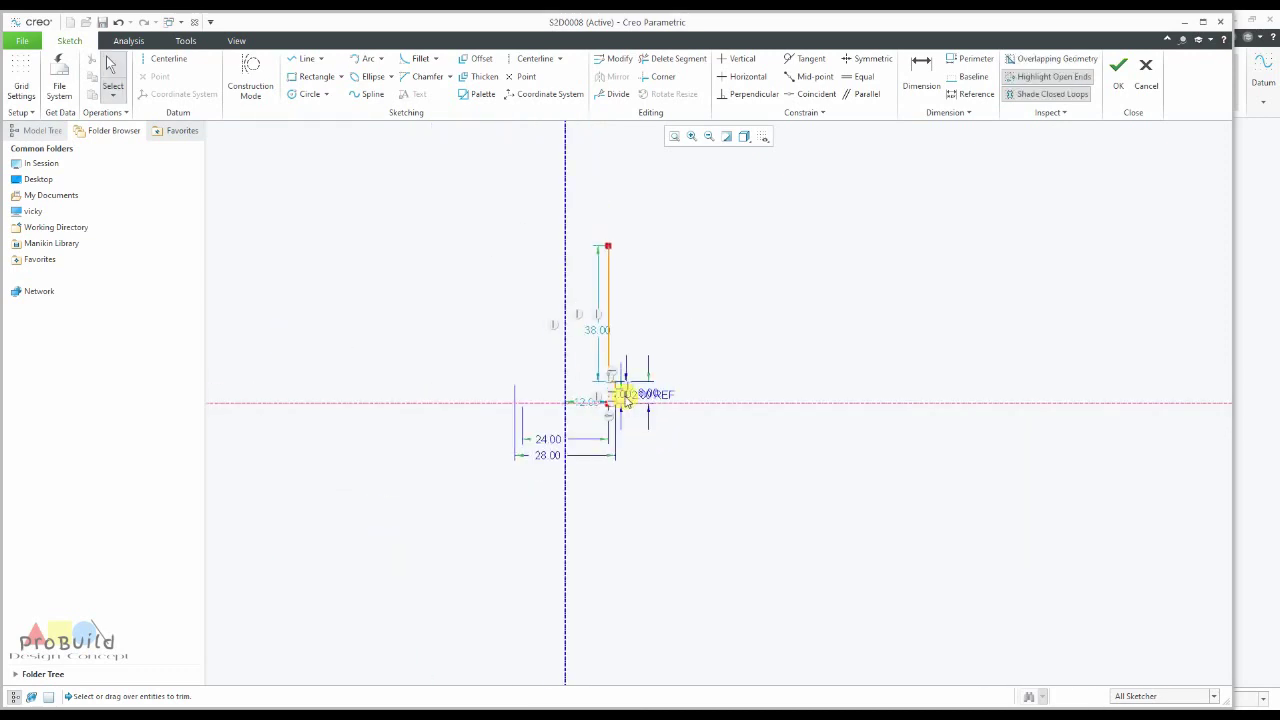
pyautogui.click(305, 59)
pyautogui.click(608, 245)
pyautogui.click(566, 245)
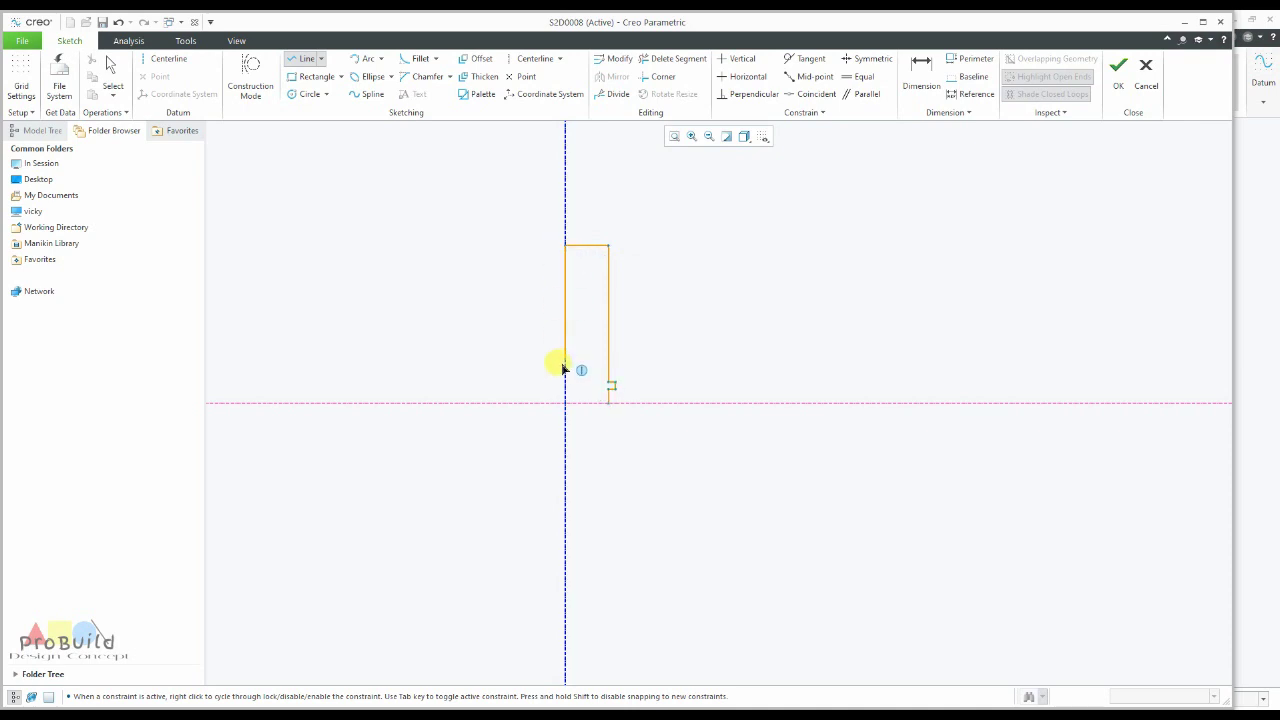
pyautogui.click(565, 400)
pyautogui.click(608, 400)
pyautogui.scroll(3, 606, 401)
pyautogui.click(598, 397)
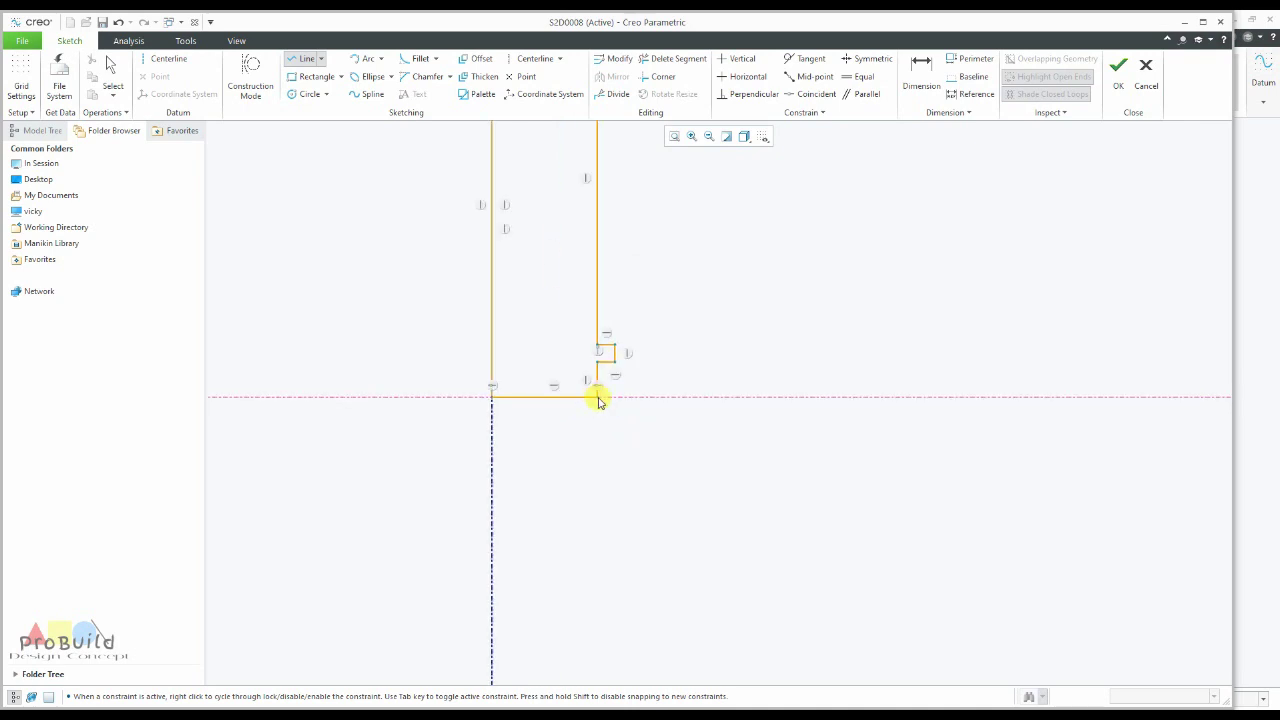
pyautogui.middleClick(655, 432)
pyautogui.middleClick(655, 432)
pyautogui.scroll(-3, 656, 433)
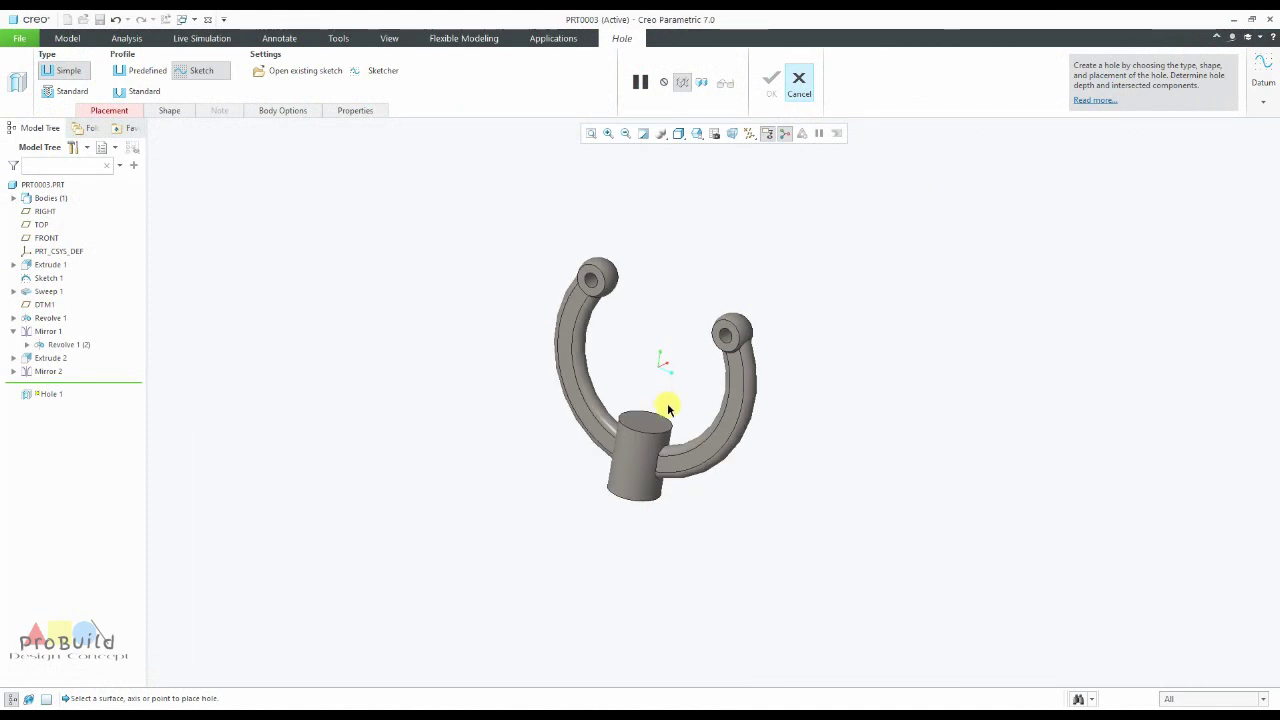
# Display the datum planes in the model while the hole is being defined.
pyautogui.scroll(3, 668, 408)
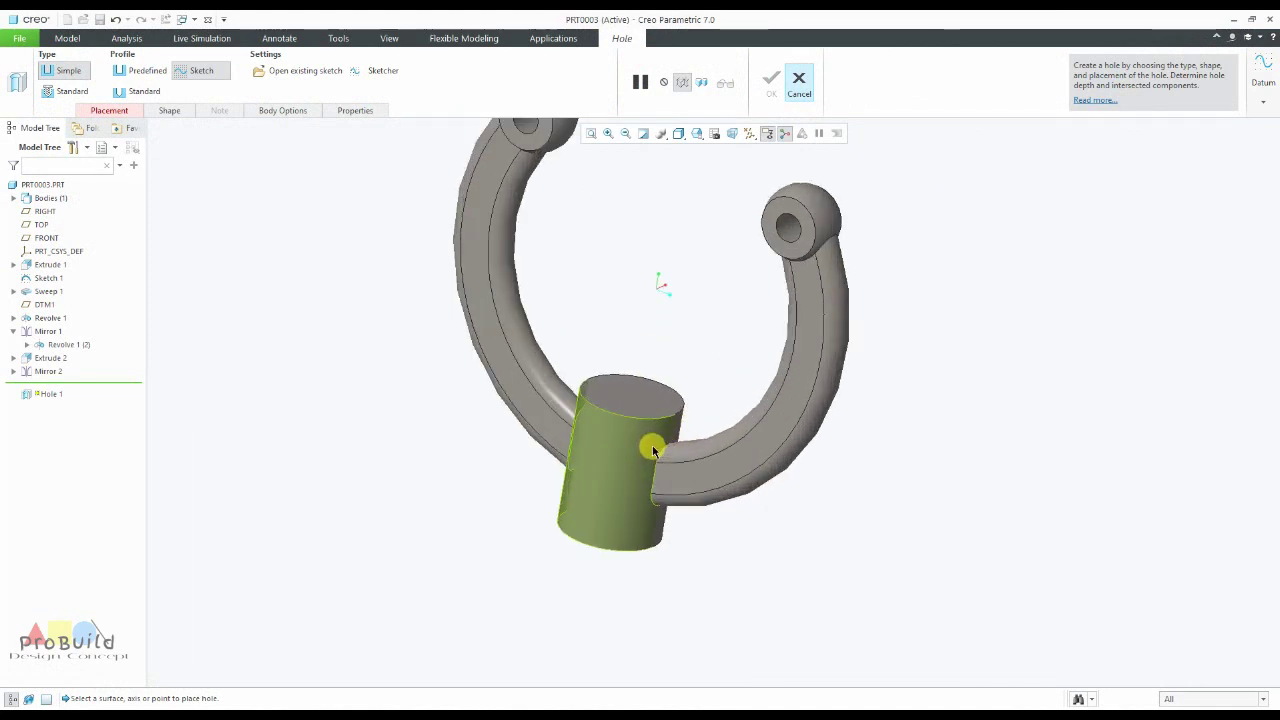
pyautogui.click(749, 133)
pyautogui.click(772, 210)
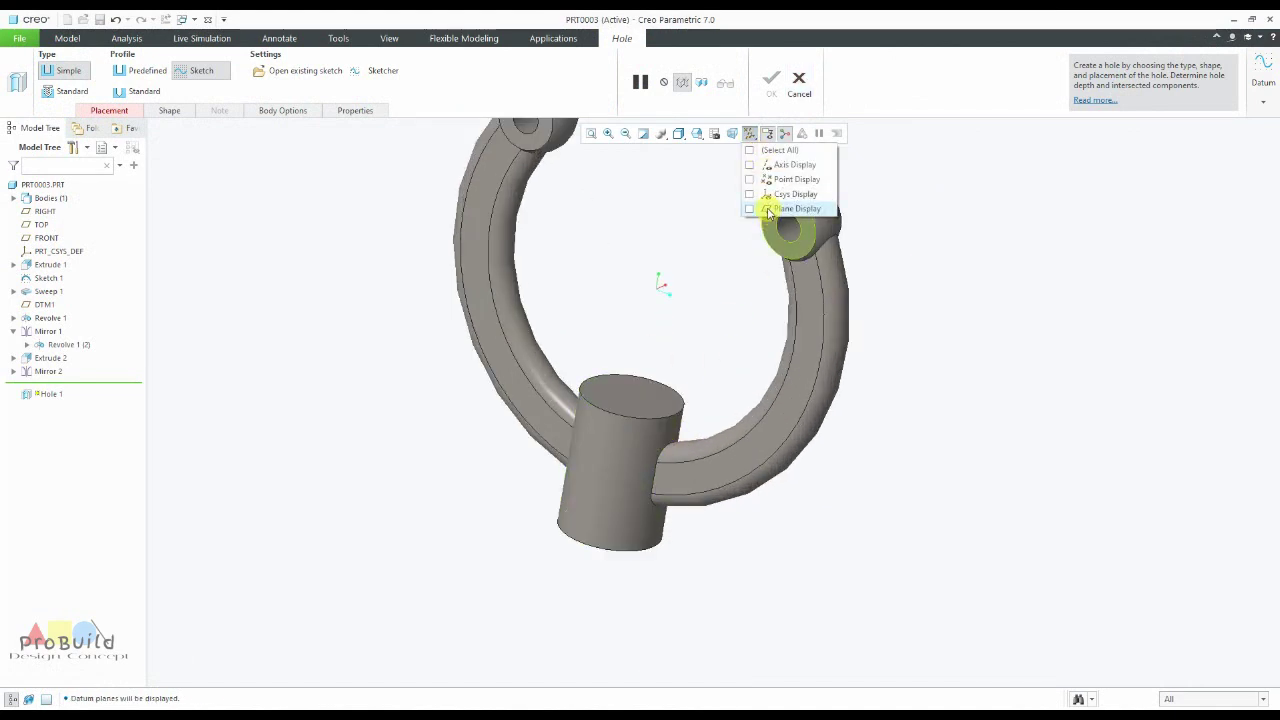
pyautogui.click(695, 364)
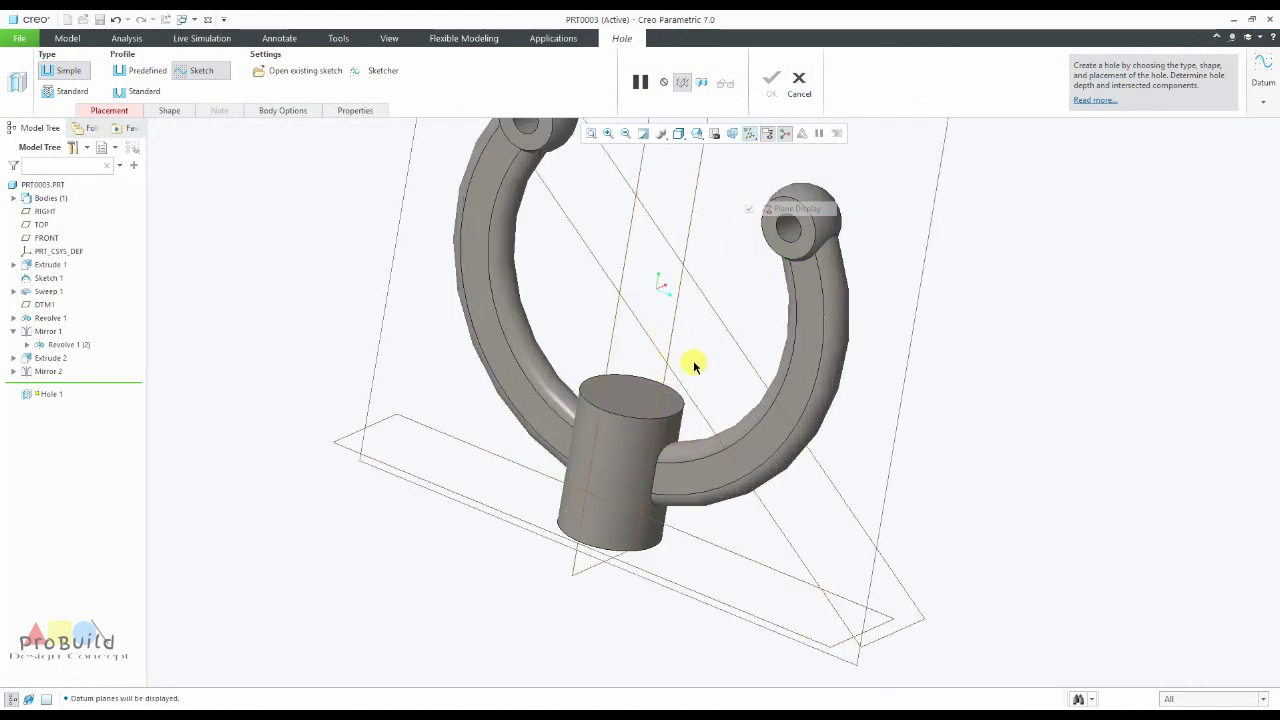
# Place the sketched hole on the hub's upper face, using the FRONT and RIGHT planes as offset references.
pyautogui.click(629, 400)
pyautogui.scroll(3, 629, 400)
pyautogui.scroll(-4, 629, 400)
pyautogui.moveTo(646, 424)
pyautogui.mouseDown(button='middle')
pyautogui.moveTo(648, 401)
pyautogui.moveTo(680, 429)
pyautogui.moveTo(646, 426)
pyautogui.mouseUp(button='middle')
pyautogui.scroll(3, 606, 414)
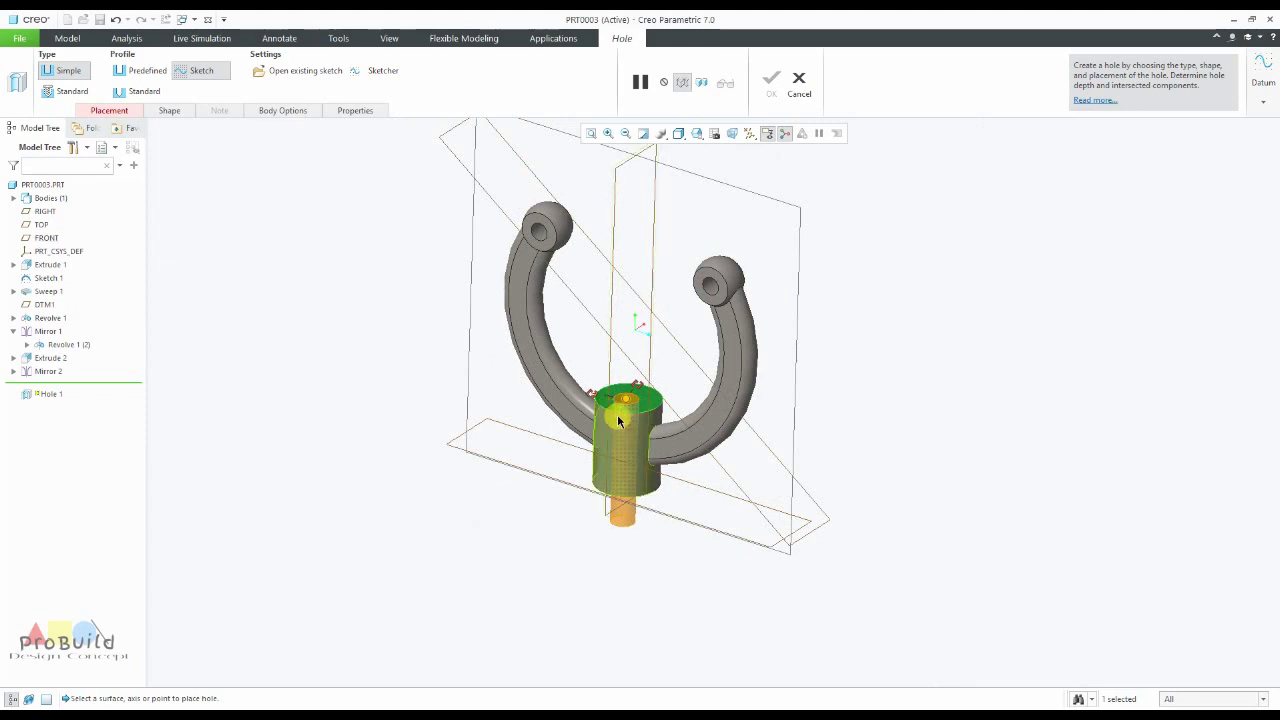
pyautogui.scroll(3, 617, 408)
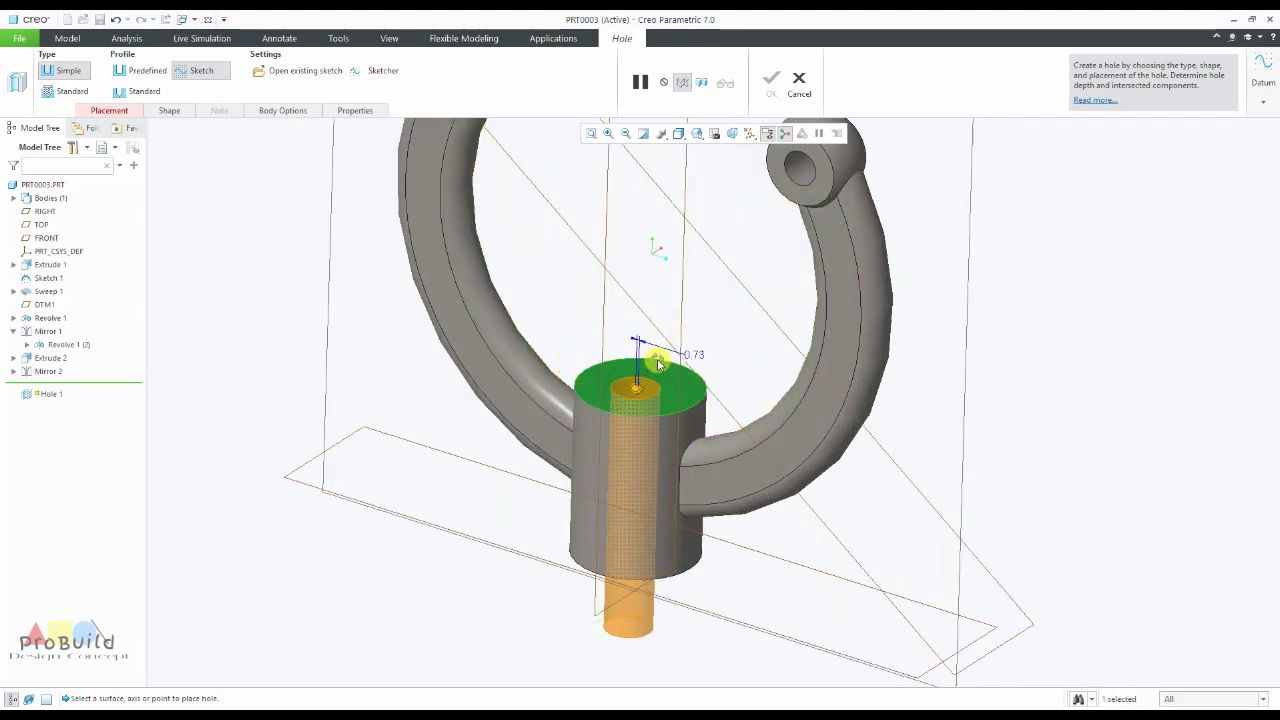
pyautogui.moveTo(657, 363); pyautogui.dragTo(330, 355)
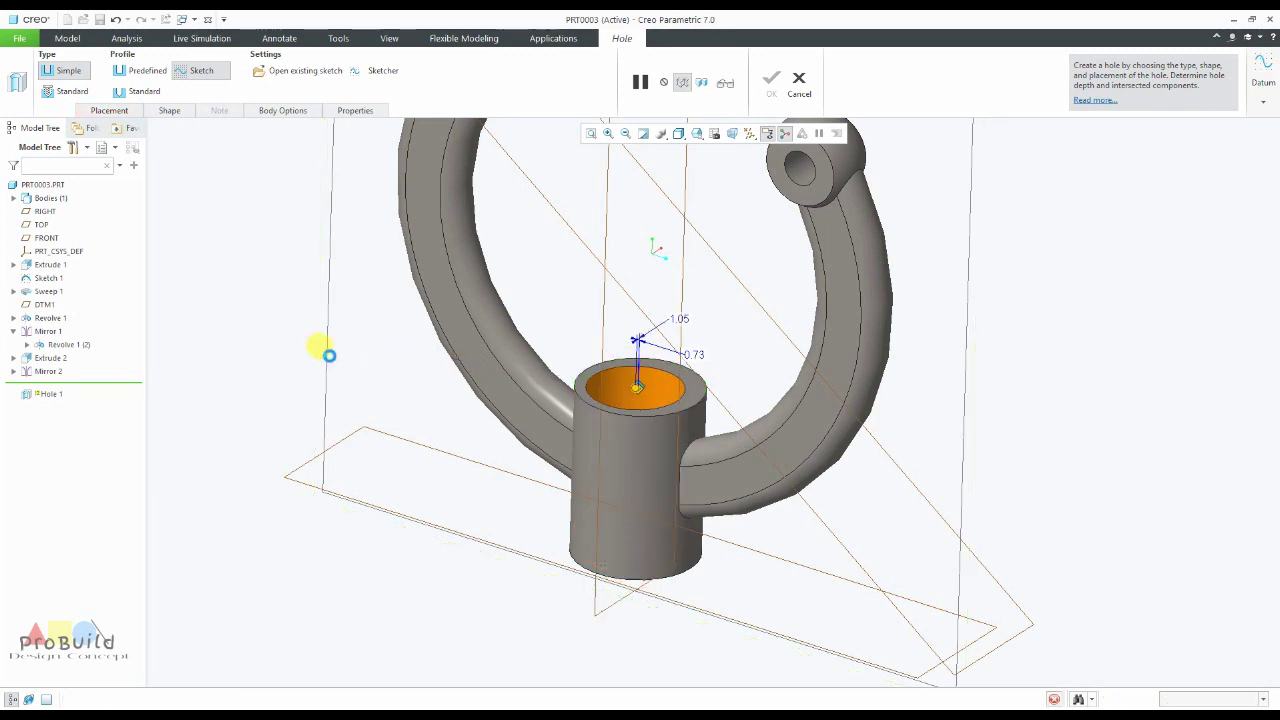
# Change both the FRONT and RIGHT offset references of the hole from Offset to Align.
pyautogui.scroll(3, 470, 415)
pyautogui.moveTo(459, 421); pyautogui.dragTo(436, 450, button='middle')
pyautogui.click(125, 112)
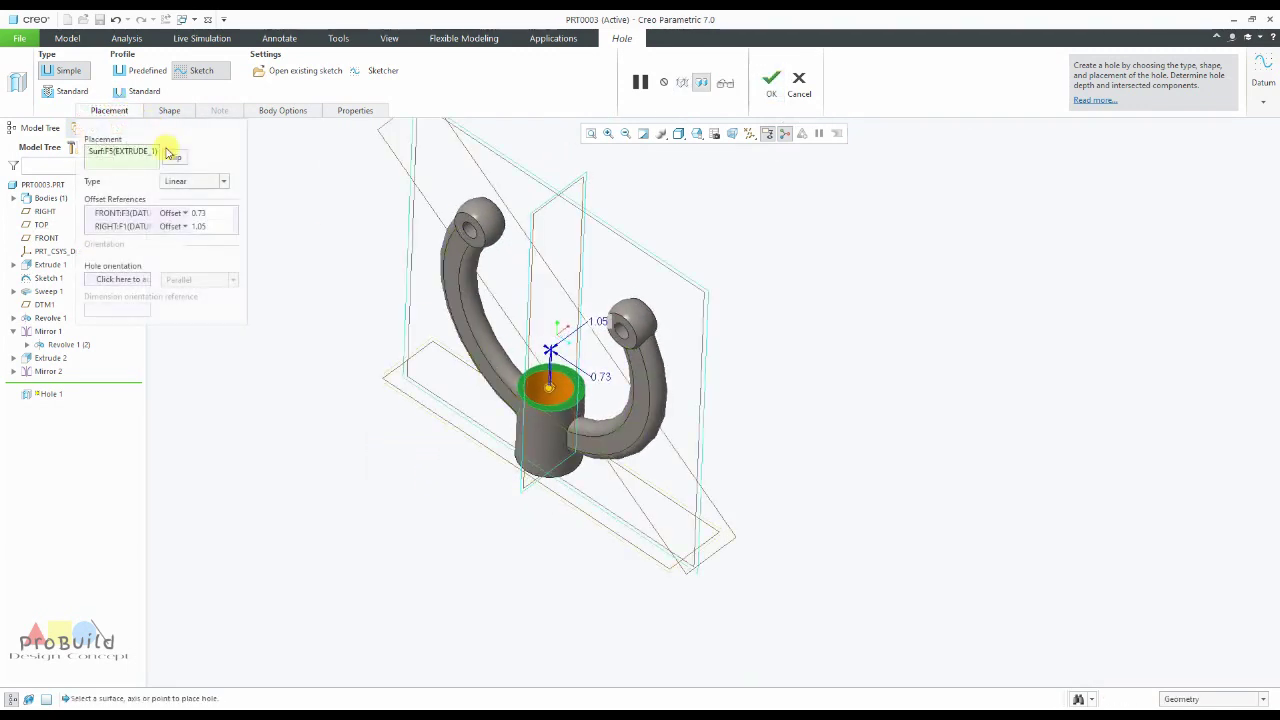
pyautogui.click(177, 214)
pyautogui.click(175, 227)
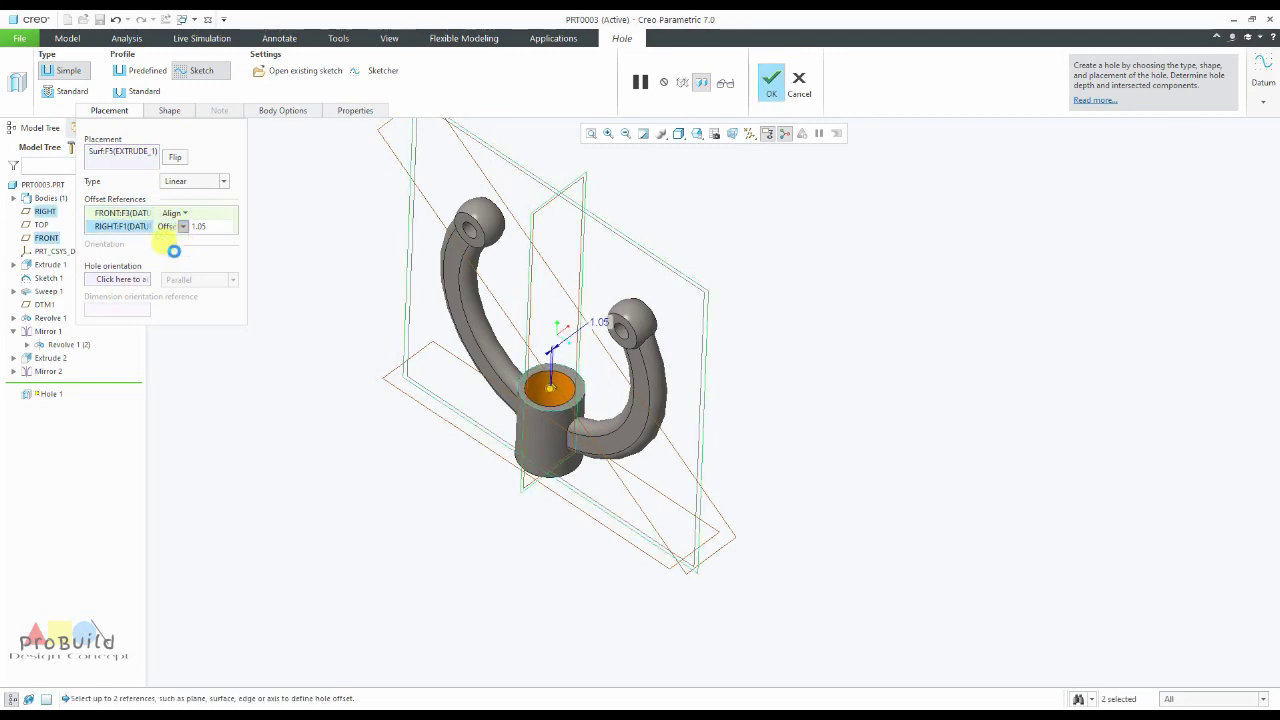
pyautogui.click(172, 250)
# Inspect the groove inside the hub bore from below and complete the hole feature.
pyautogui.moveTo(449, 366); pyautogui.dragTo(674, 506, button='middle')
pyautogui.scroll(-4, 757, 511)
pyautogui.scroll(4, 672, 507)
pyautogui.scroll(-4, 420, 518)
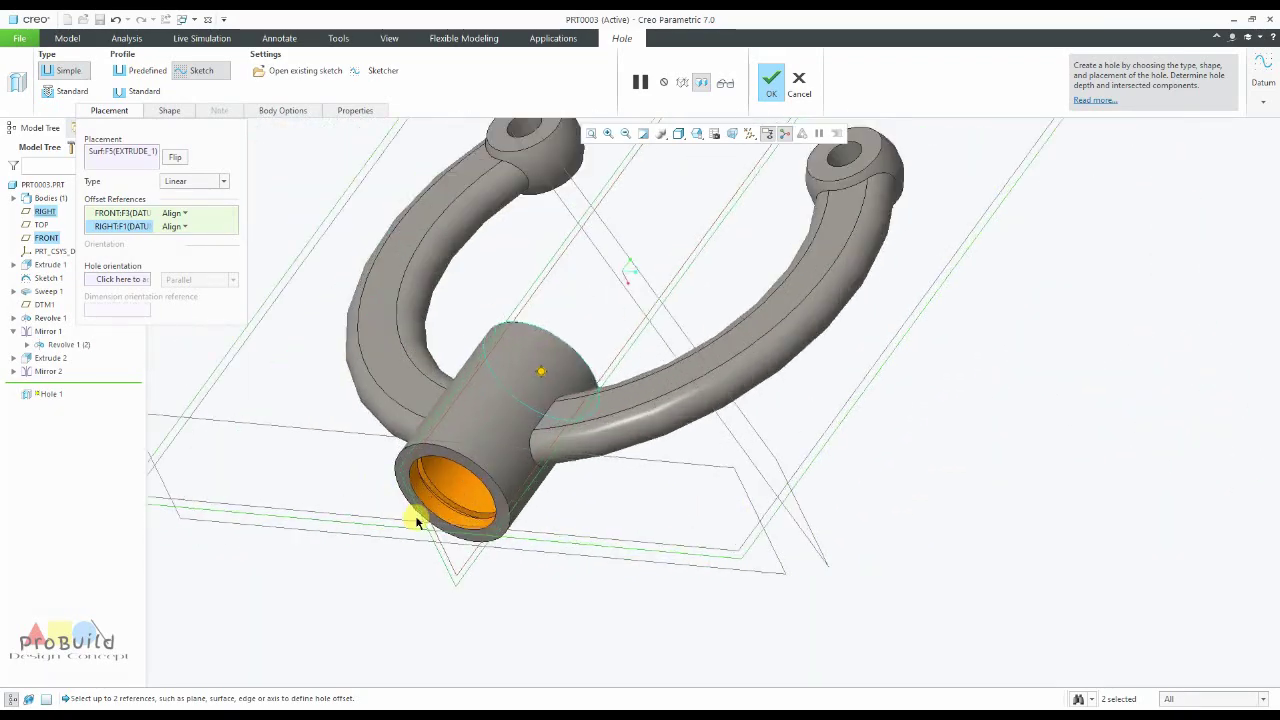
pyautogui.moveTo(431, 514); pyautogui.dragTo(471, 537, button='middle')
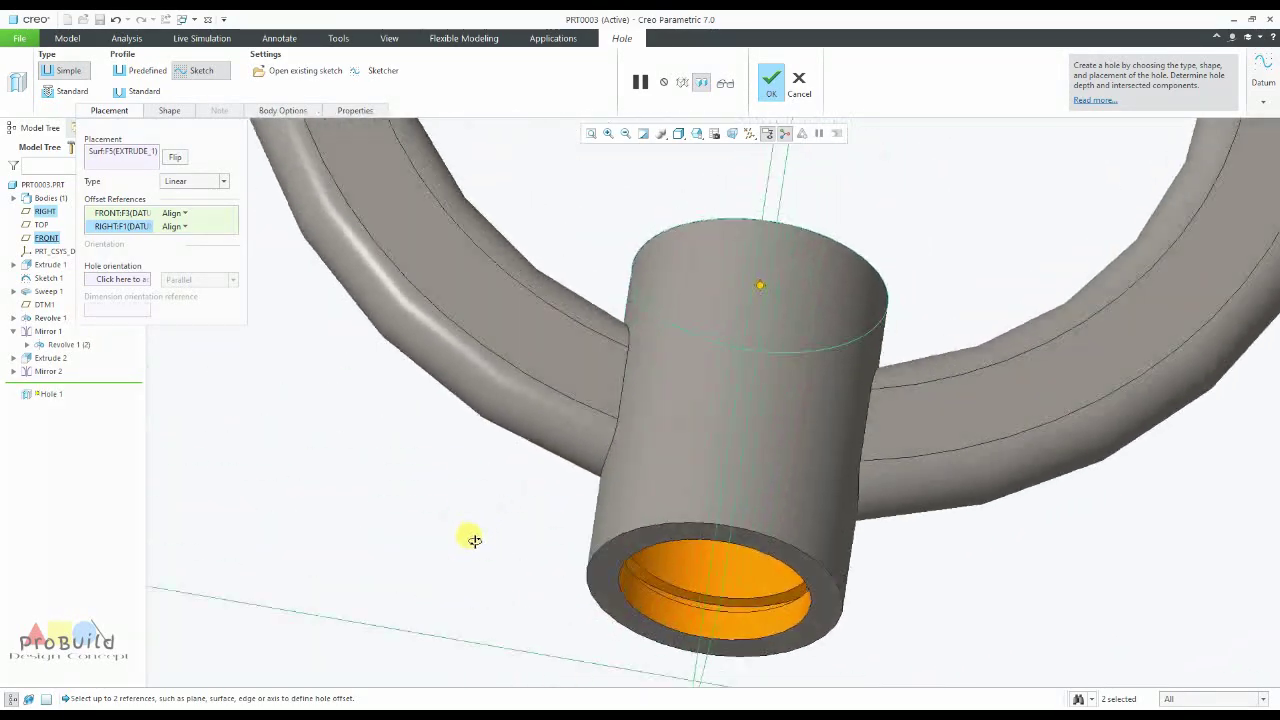
pyautogui.click(771, 84)
pyautogui.scroll(-5, 571, 466)
pyautogui.moveTo(571, 466); pyautogui.dragTo(543, 397, button='middle')
pyautogui.click(628, 608)
# Hide the datum planes and examine the arm ends, arms and hub bore of the fork.
pyautogui.click(767, 133)
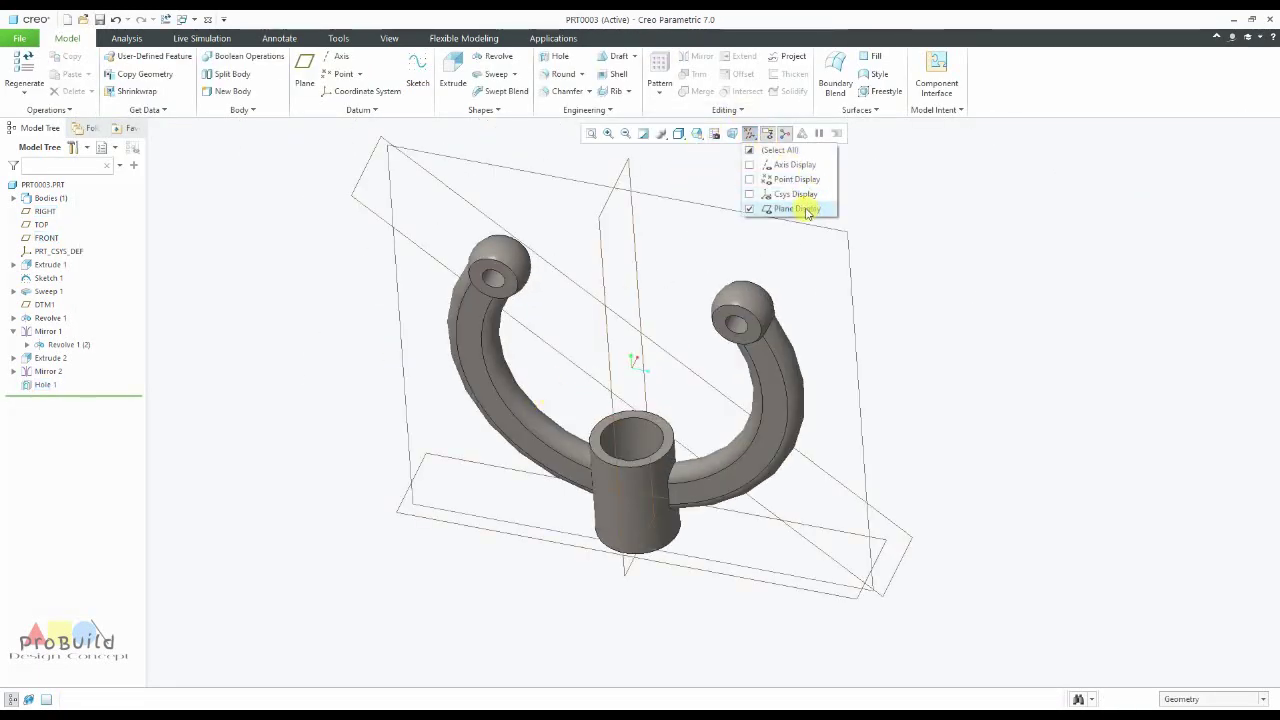
pyautogui.click(808, 206)
pyautogui.scroll(-3, 843, 322)
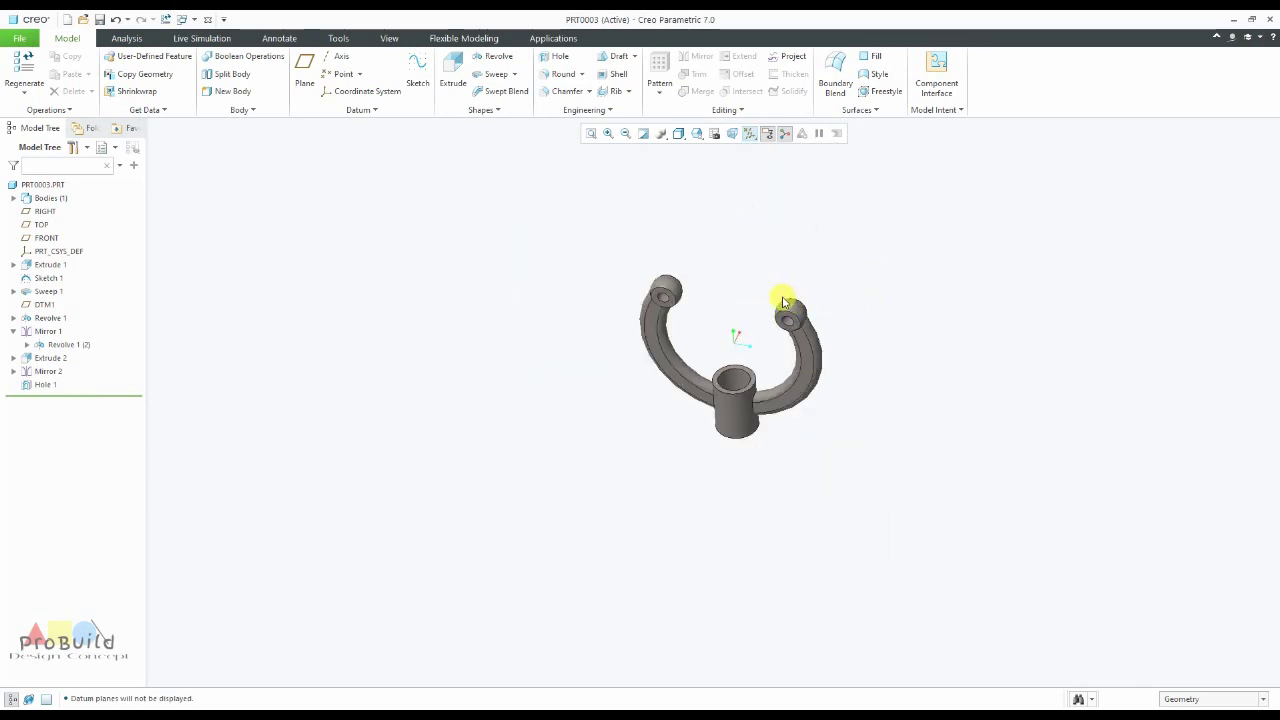
pyautogui.scroll(3, 730, 296)
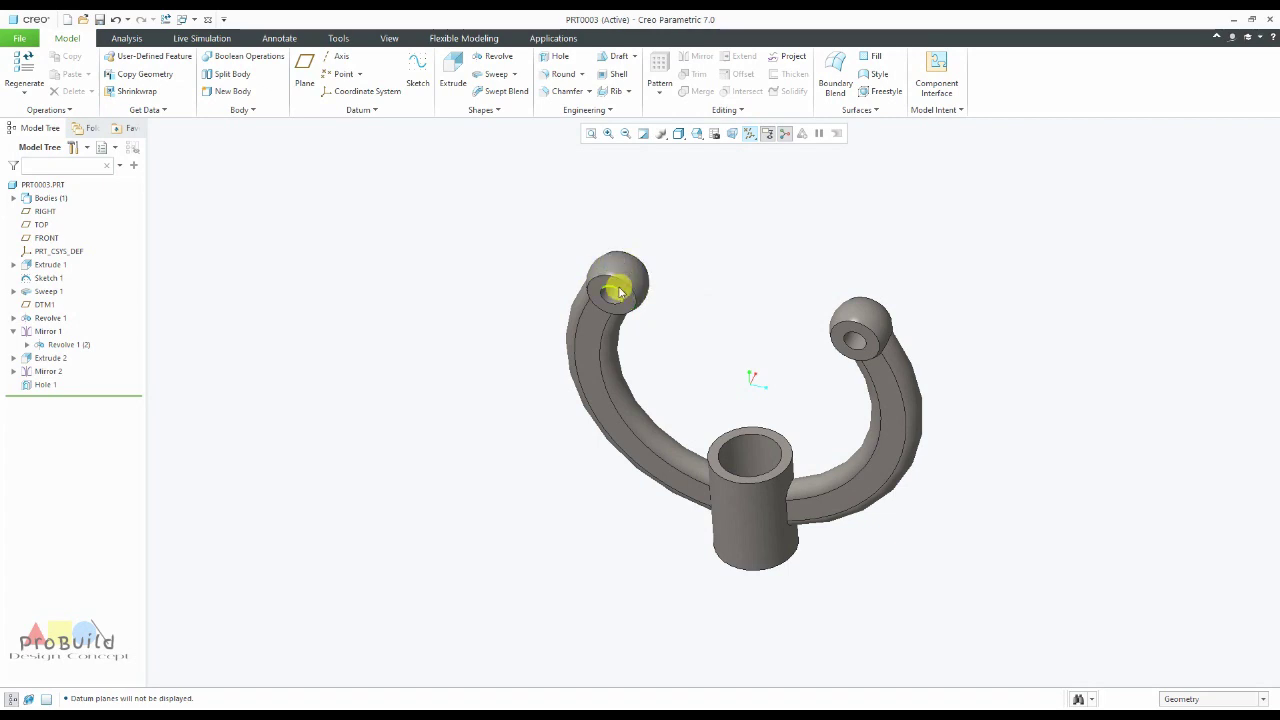
pyautogui.scroll(1, 666, 330)
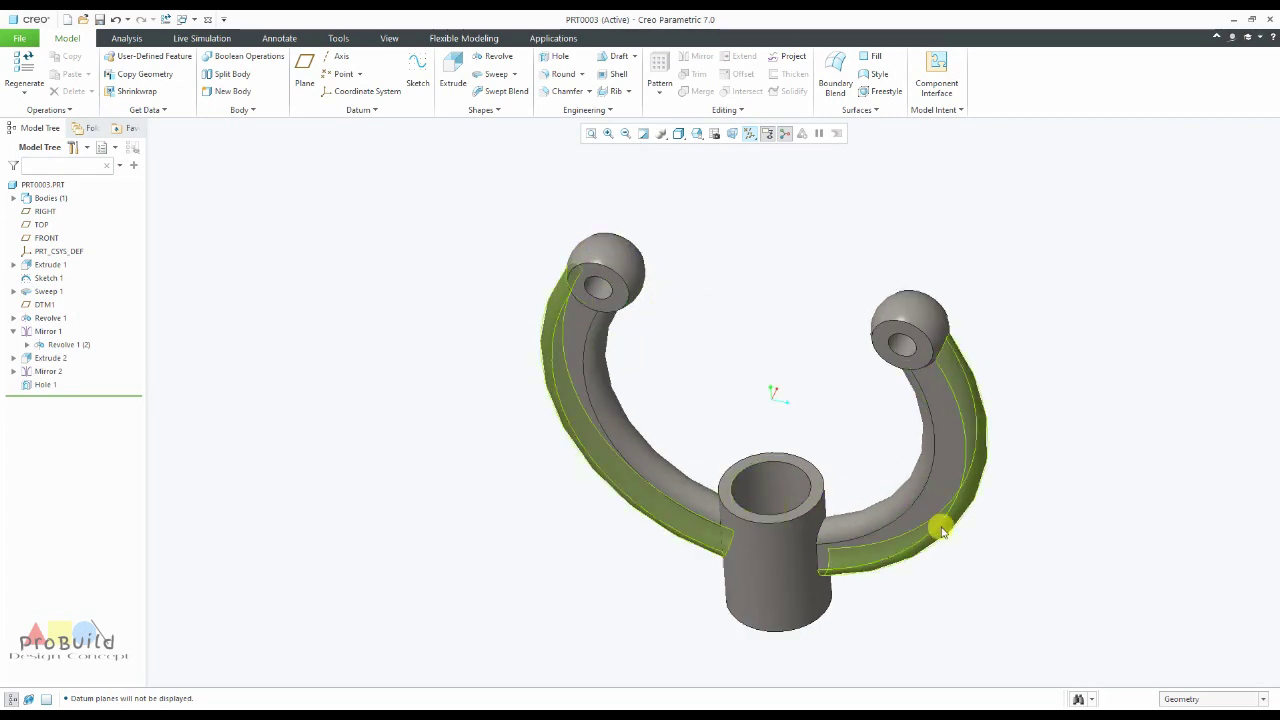
pyautogui.scroll(-4, 729, 434)
pyautogui.scroll(4, 760, 470)
pyautogui.moveTo(749, 463)
pyautogui.mouseDown(button='middle')
pyautogui.moveTo(743, 337)
pyautogui.moveTo(755, 339)
pyautogui.moveTo(766, 294)
pyautogui.moveTo(750, 482)
pyautogui.mouseUp(button='middle')
pyautogui.scroll(-3, 422, 262)
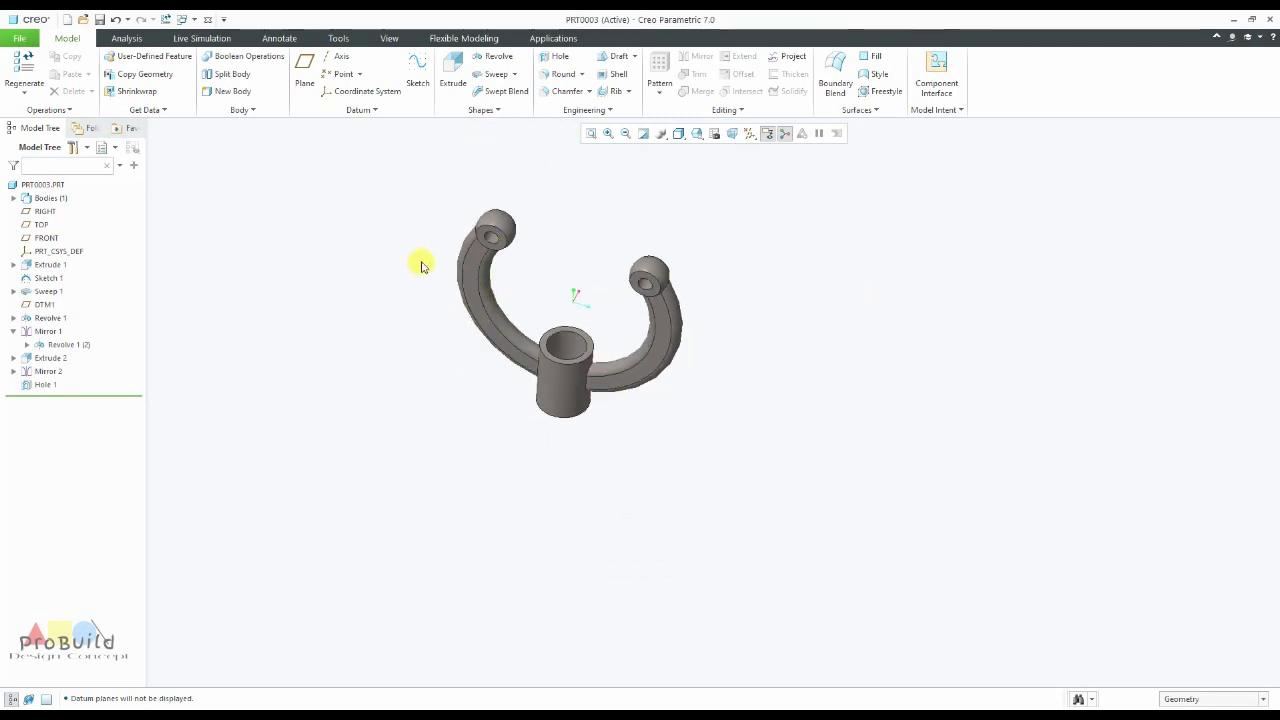
pyautogui.scroll(3, 448, 187)
# Turn the datum plane display back on.
pyautogui.click(752, 133)
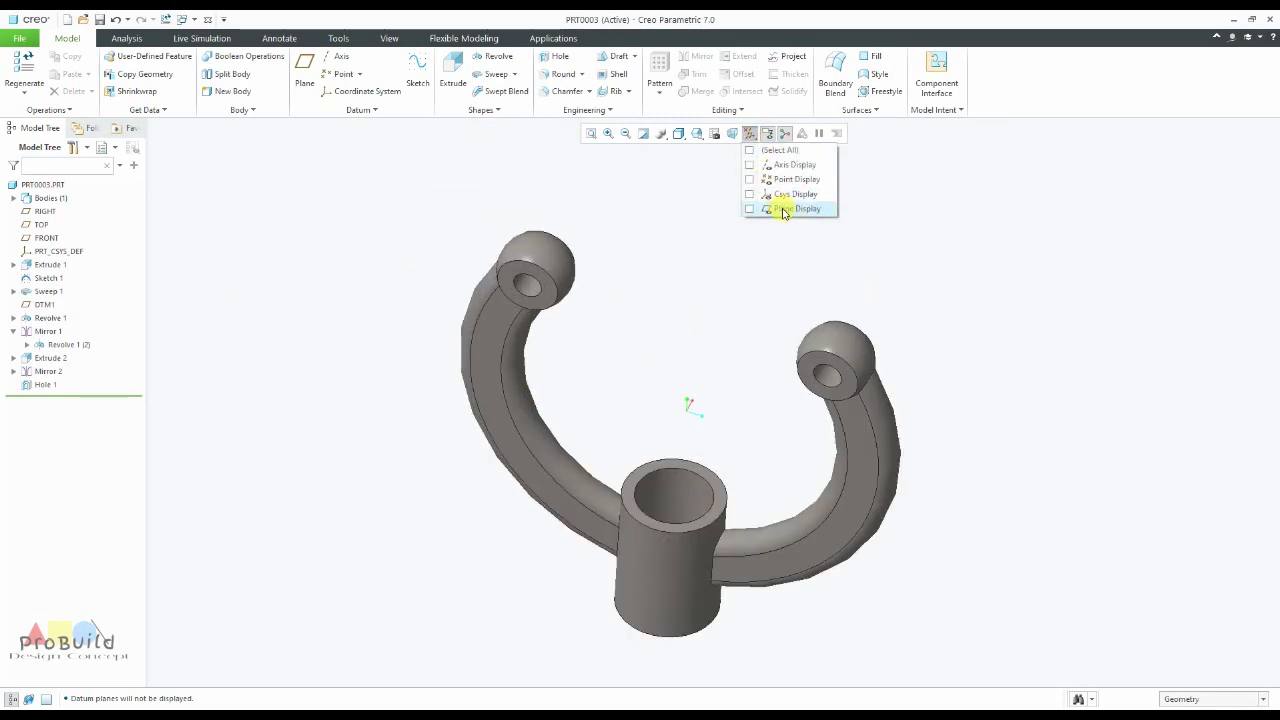
pyautogui.click(776, 208)
pyautogui.click(775, 265)
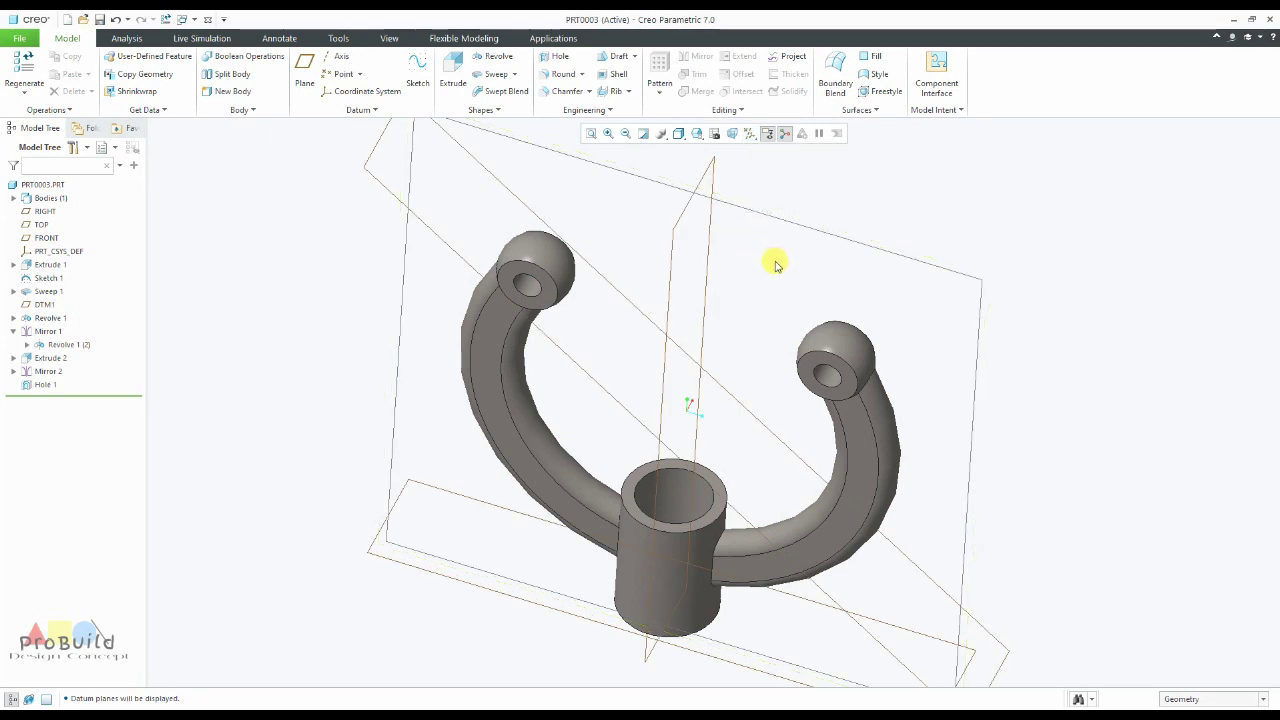